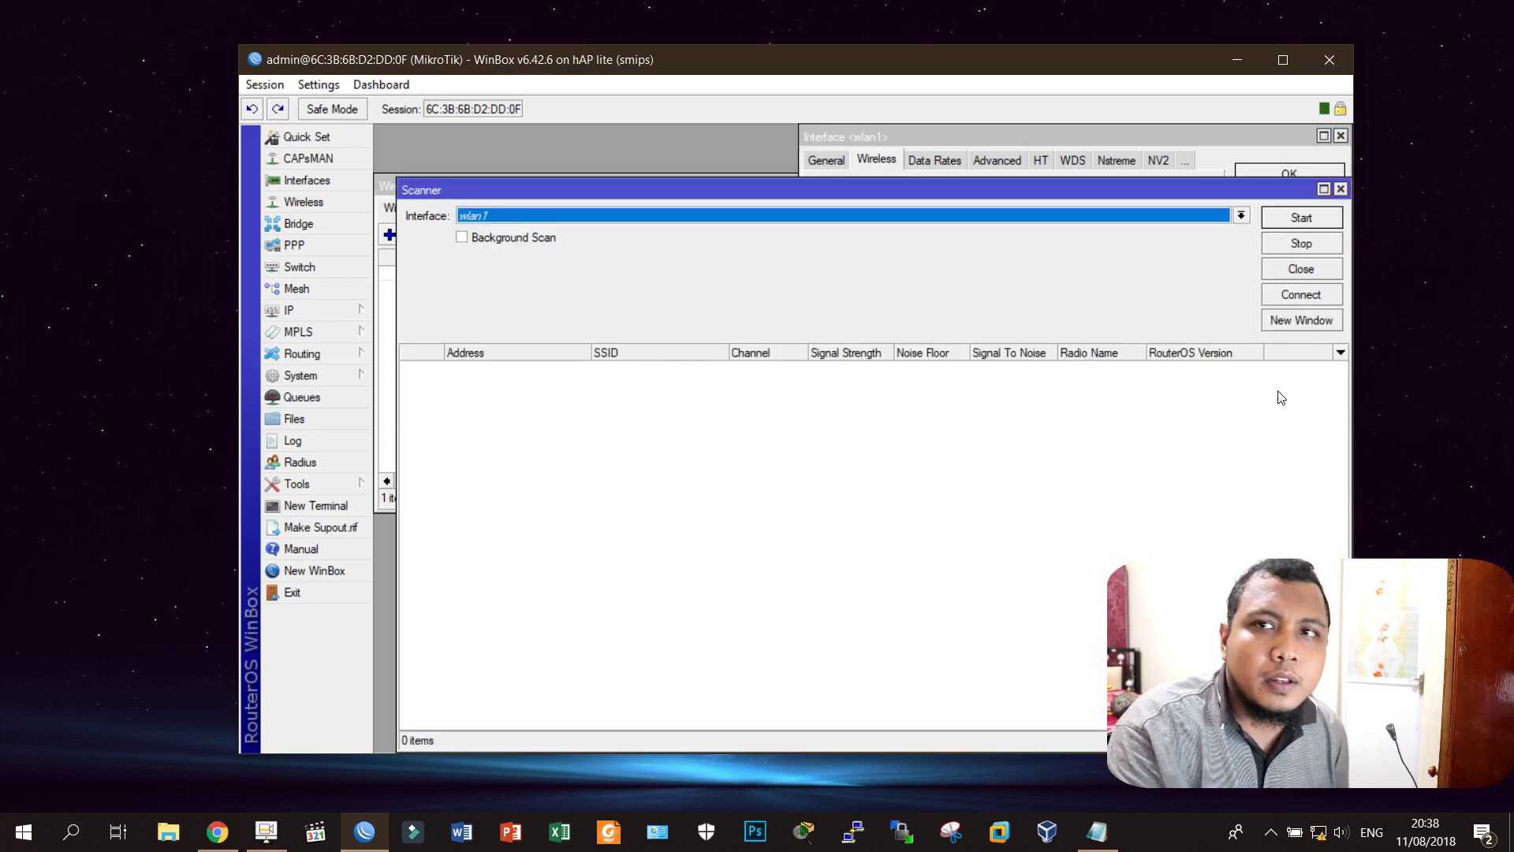
{"action": "left_click", "coordinate": [1325, 224]}
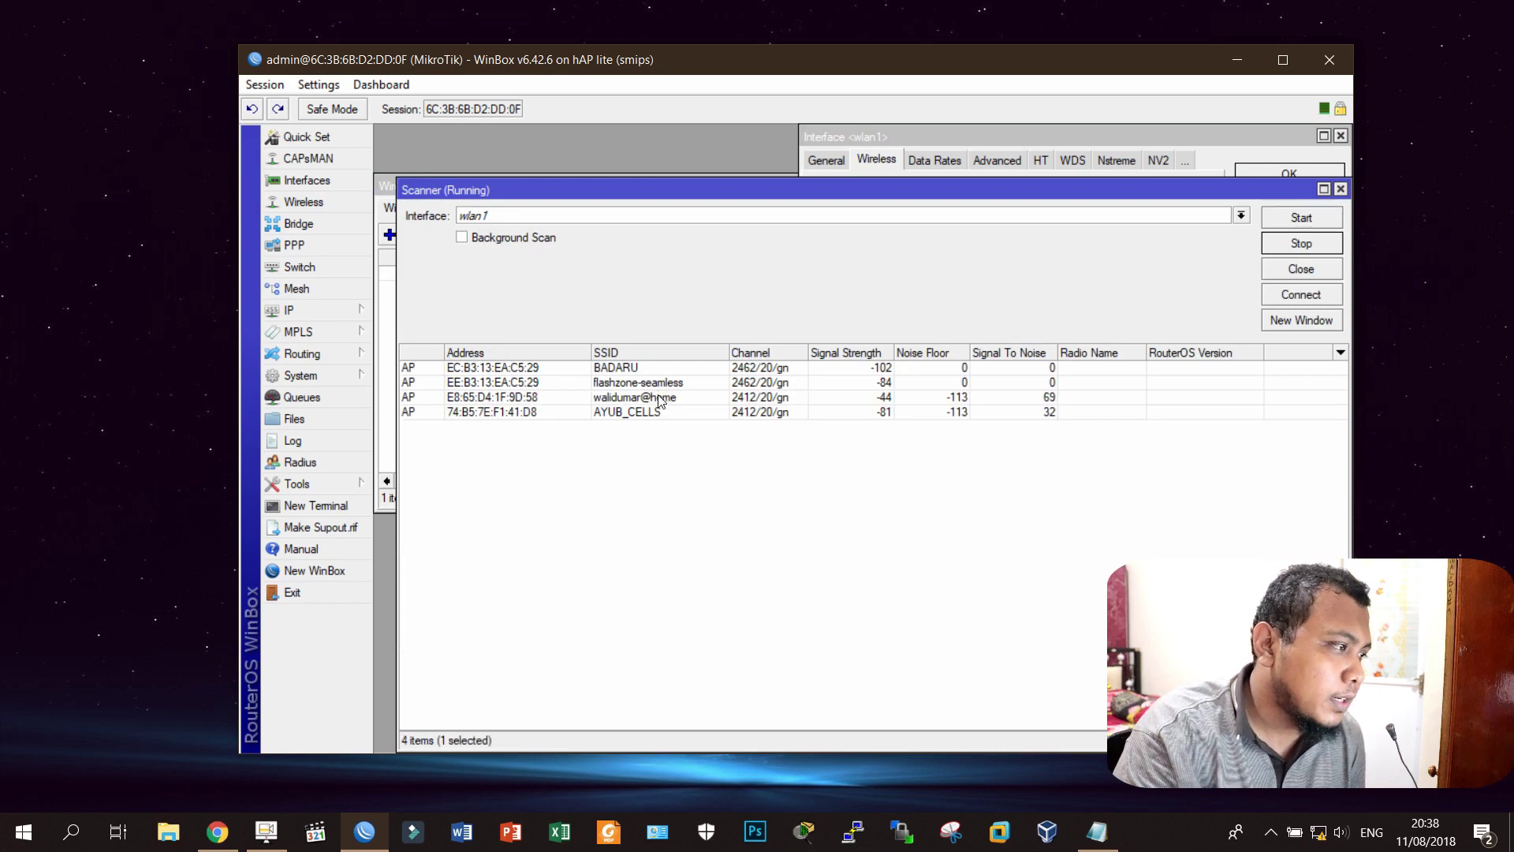
{"action": "left_click", "coordinate": [660, 398]}
{"action": "left_click", "coordinate": [1301, 294]}
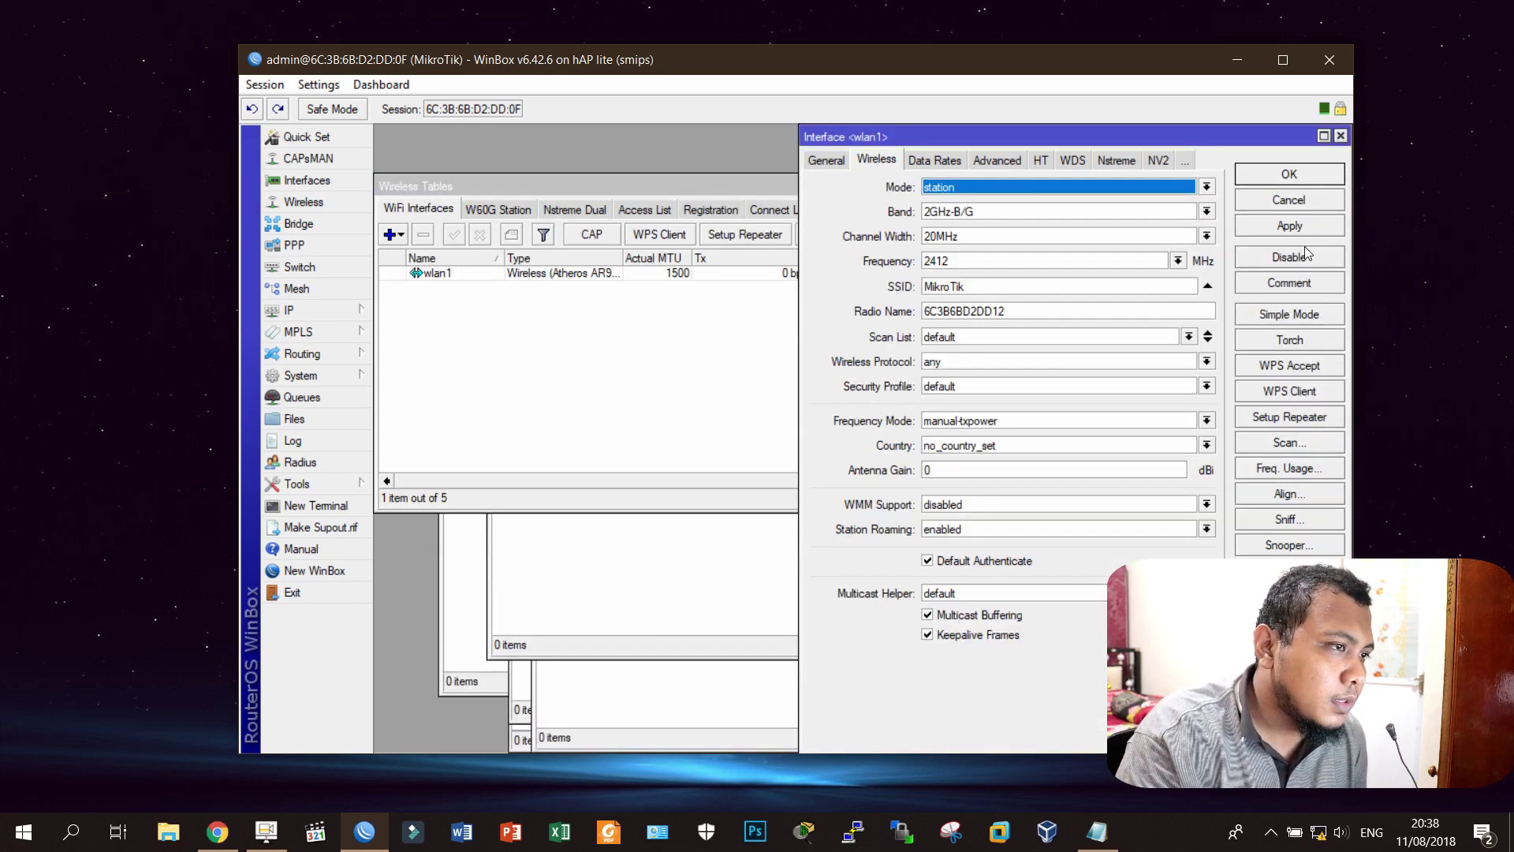
{"action": "left_click", "coordinate": [1289, 175]}
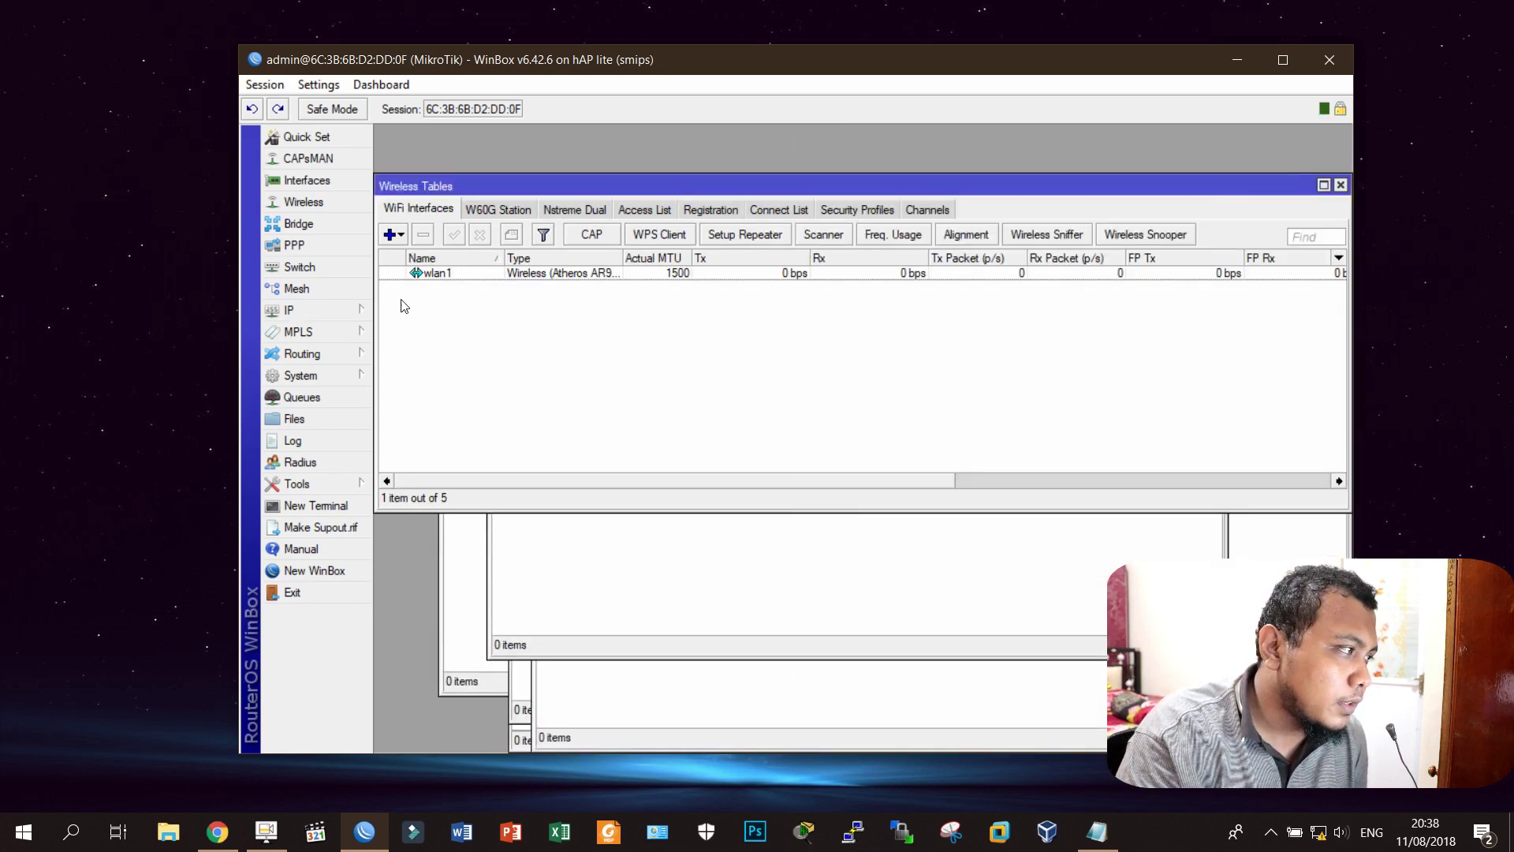
Step: Set the security profile of the wlan1 interface to profile1 and save the interface
{"action": "double_click", "coordinate": [447, 276]}
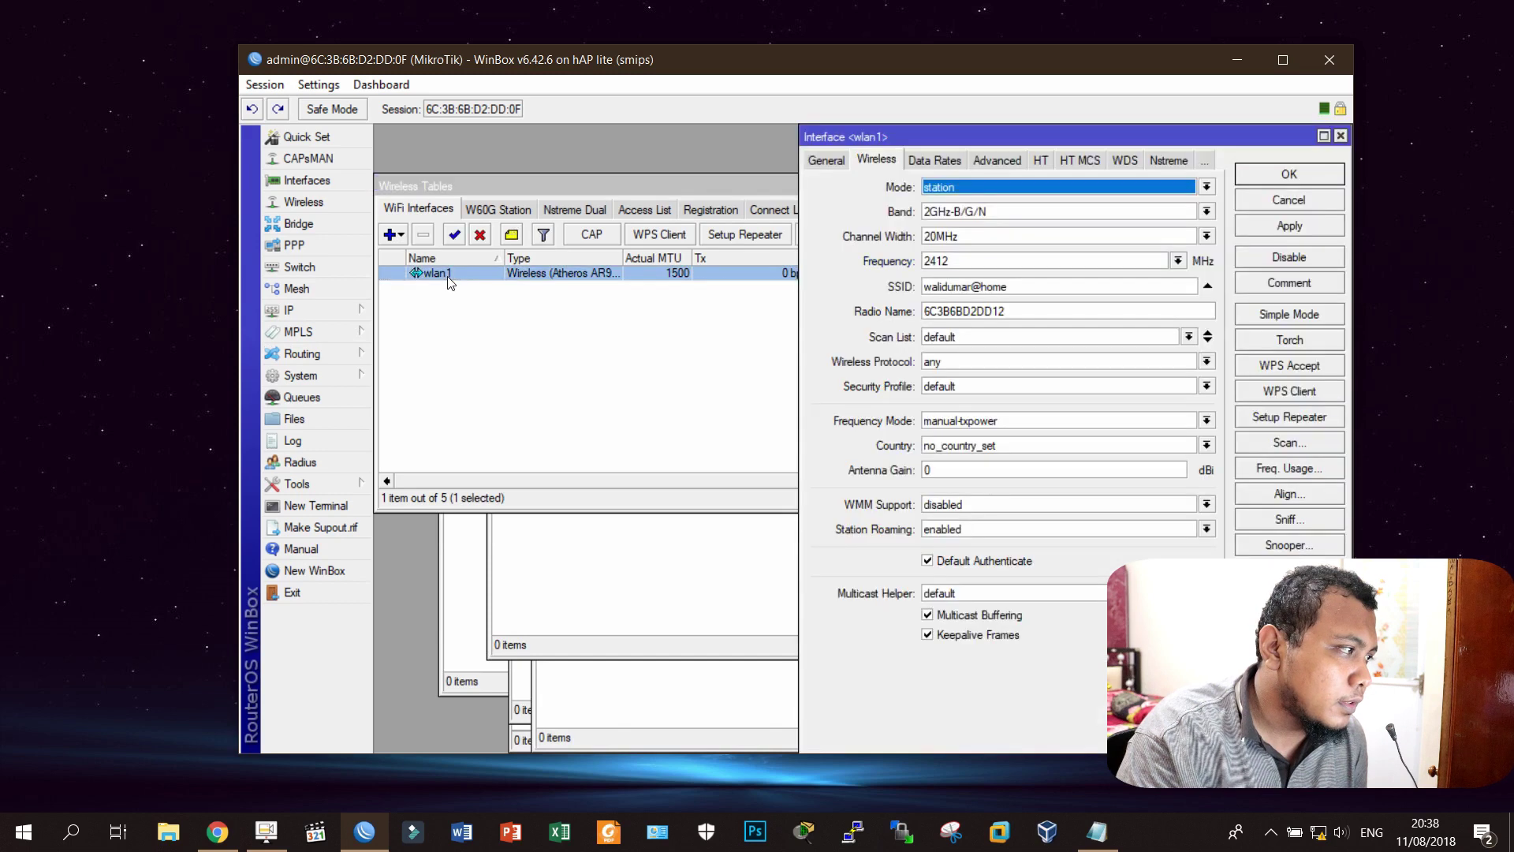
{"action": "left_click", "coordinate": [951, 386]}
{"action": "left_click", "coordinate": [960, 413]}
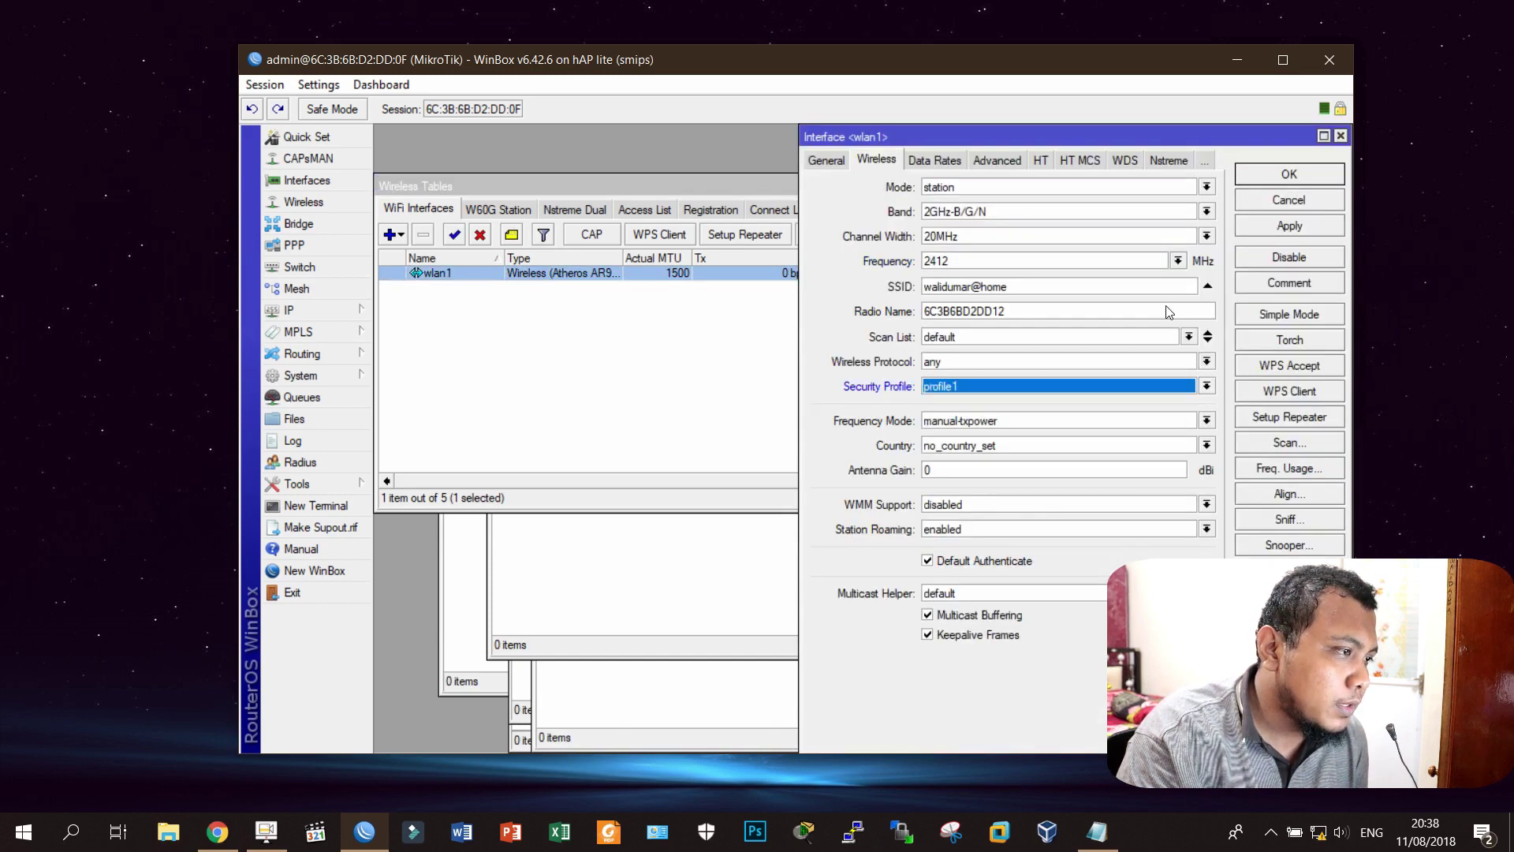
{"action": "left_click", "coordinate": [1288, 169]}
{"action": "left_click", "coordinate": [642, 383]}
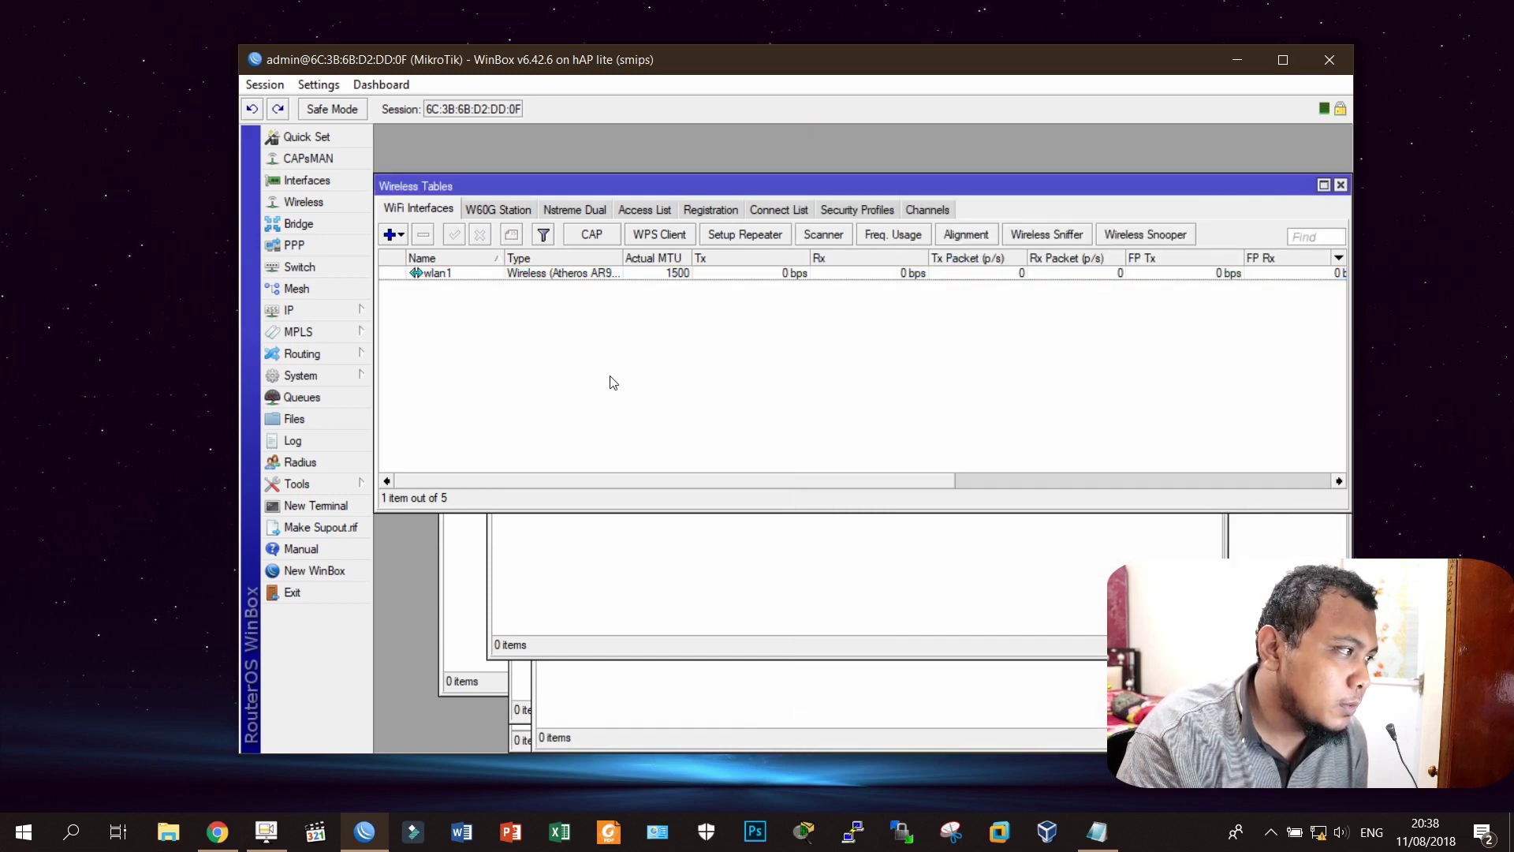
Step: Add a DHCP client on the wlan1 interface
{"action": "left_click", "coordinate": [347, 311]}
{"action": "left_click", "coordinate": [466, 390]}
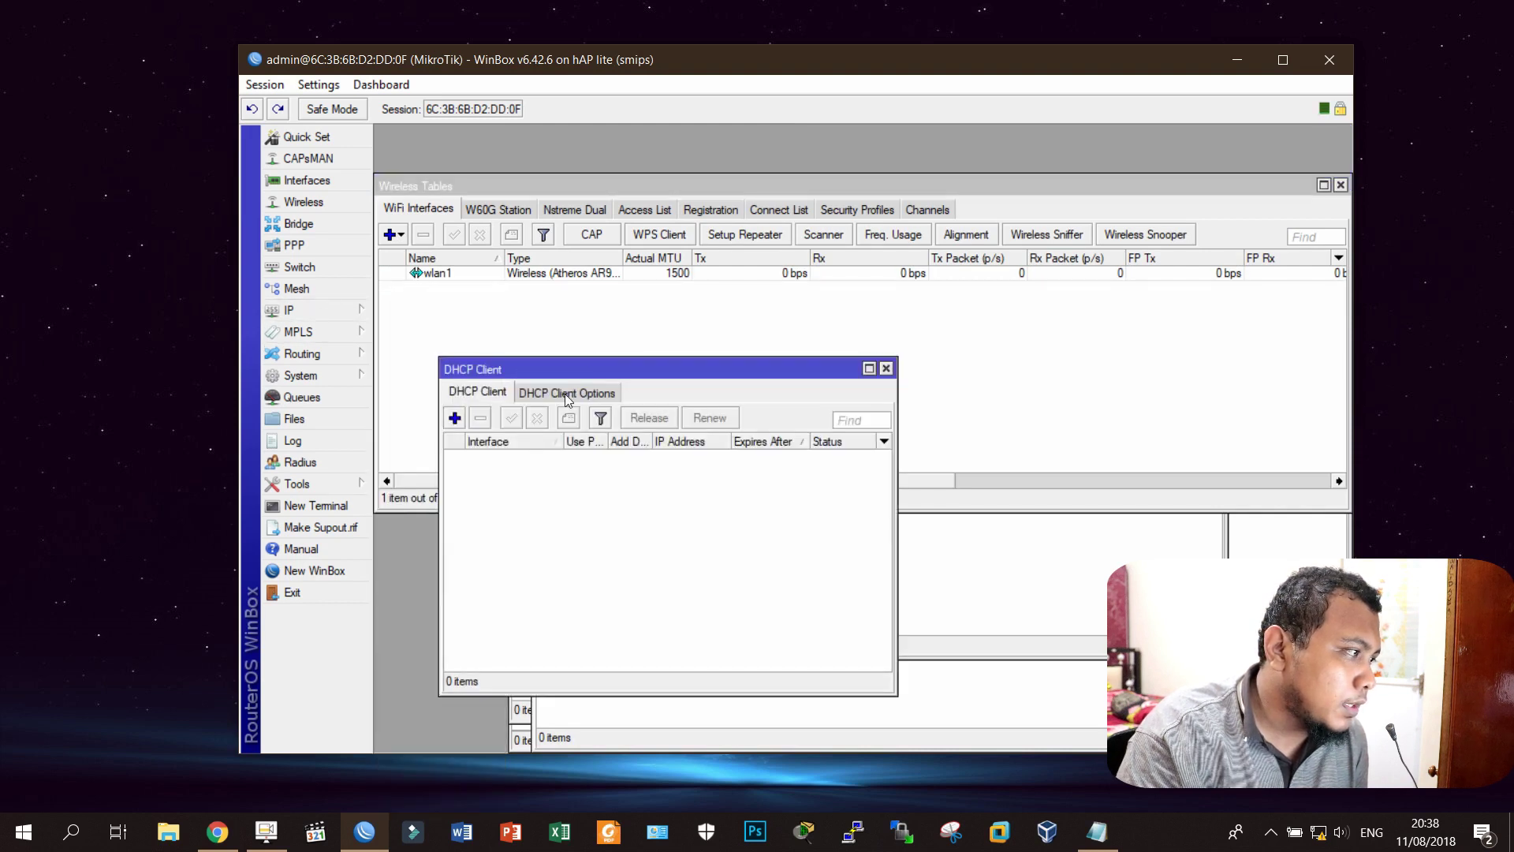
{"action": "left_click", "coordinate": [454, 418]}
{"action": "left_click", "coordinate": [984, 310]}
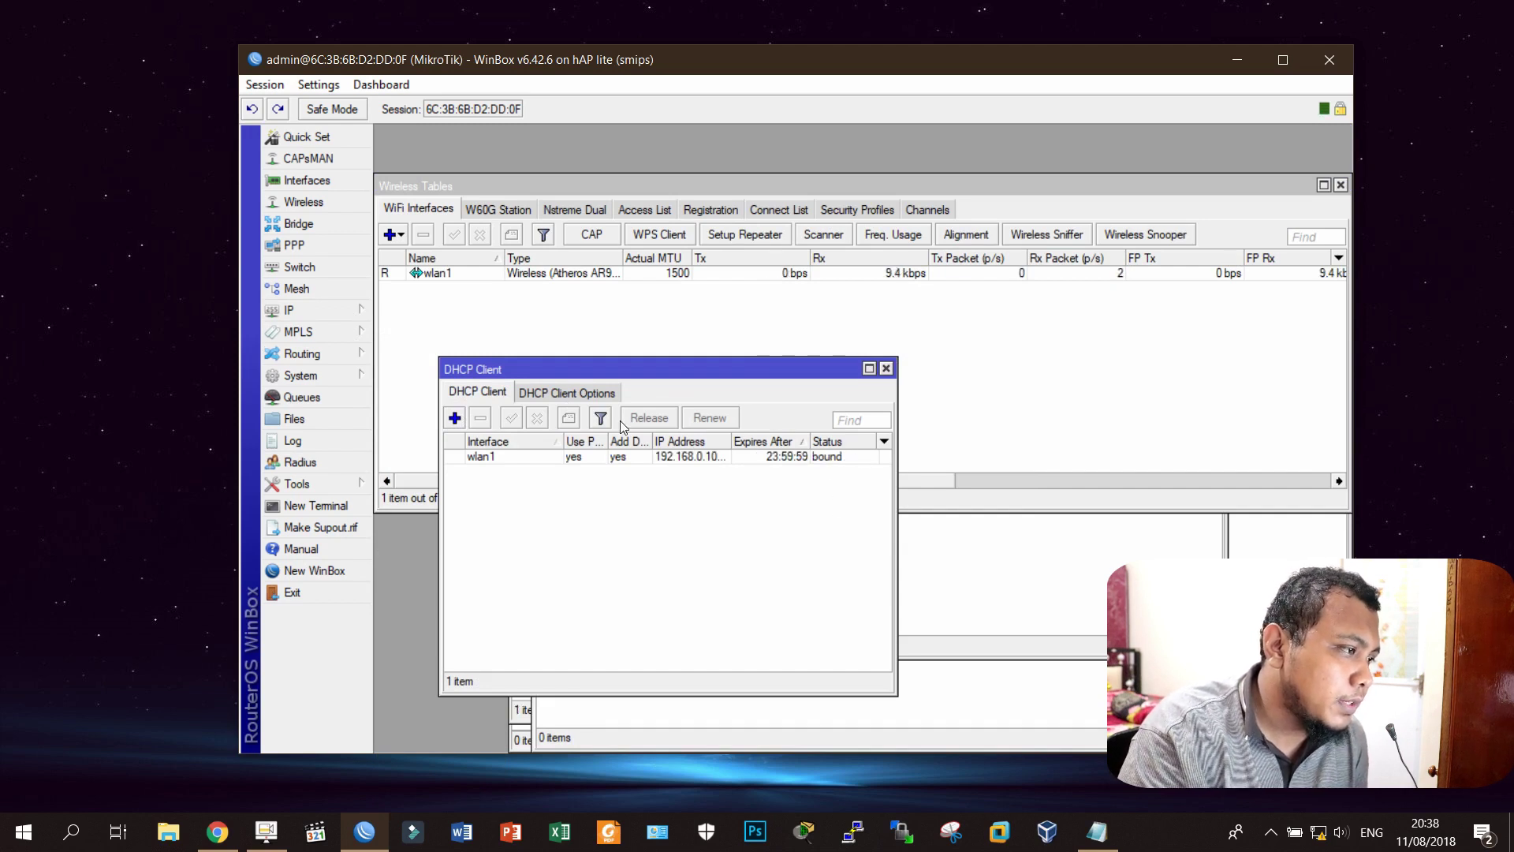
Step: Add a virtual ap bridge interface on wlan1 with SSID hotspot-sekolah/sekolah, and check for it in the computer's Wi-Fi list
{"action": "left_click", "coordinate": [391, 236]}
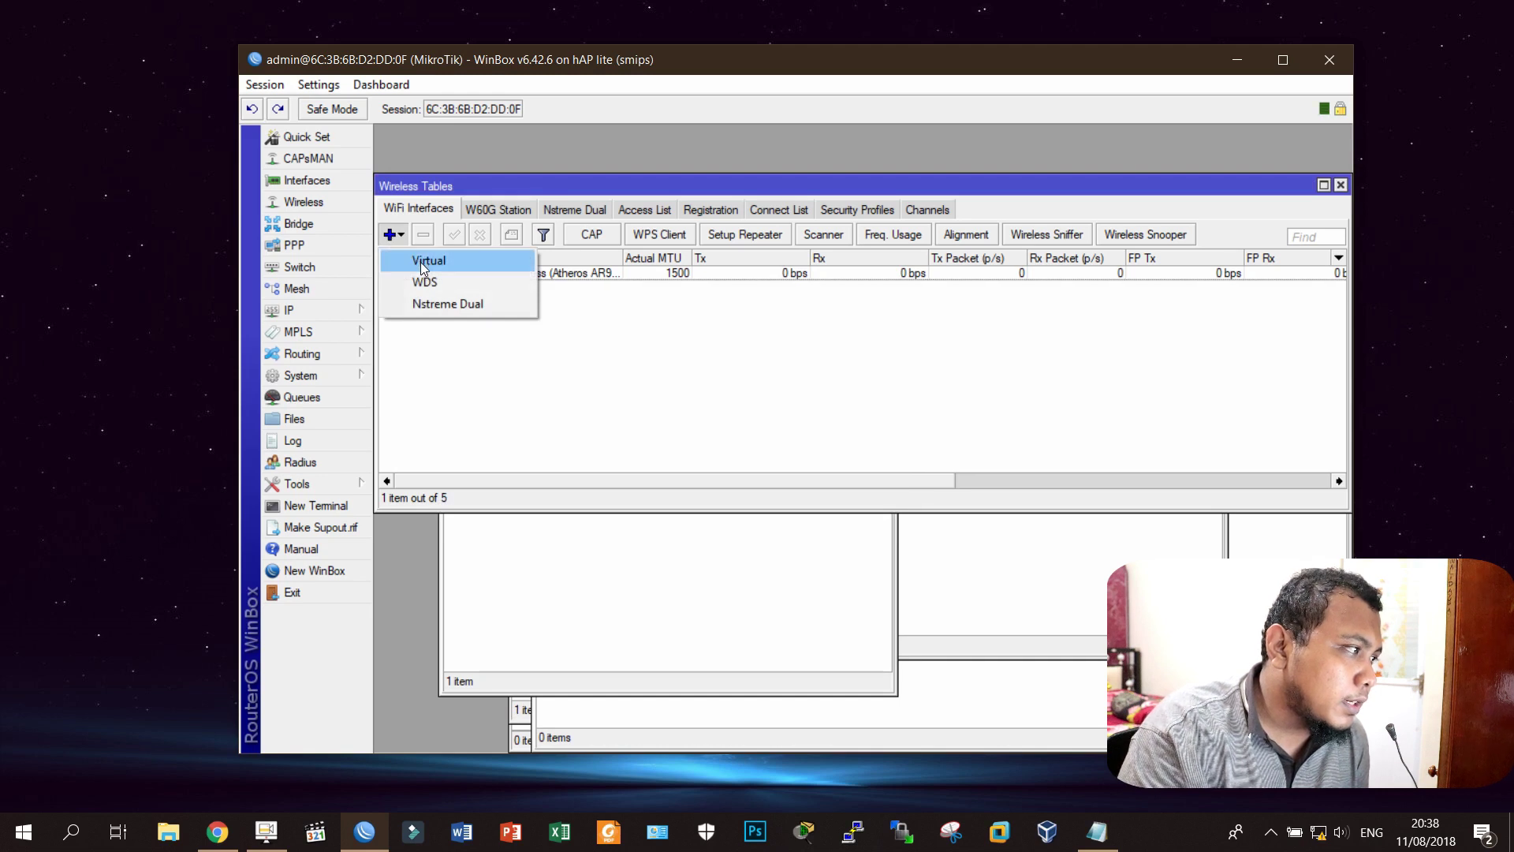
{"action": "left_click", "coordinate": [421, 264]}
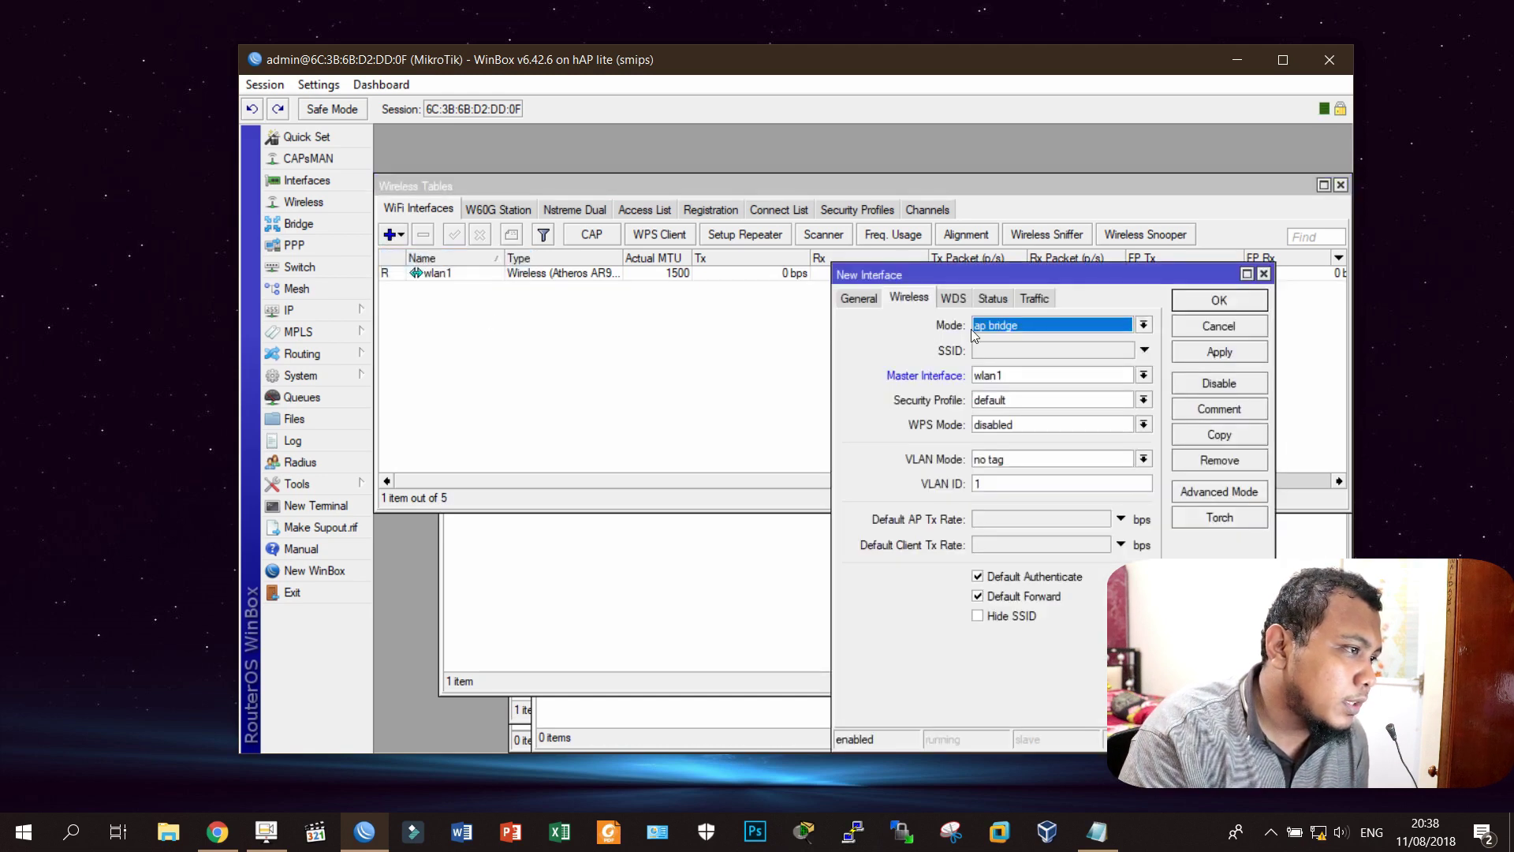
{"action": "left_click", "coordinate": [1025, 351]}
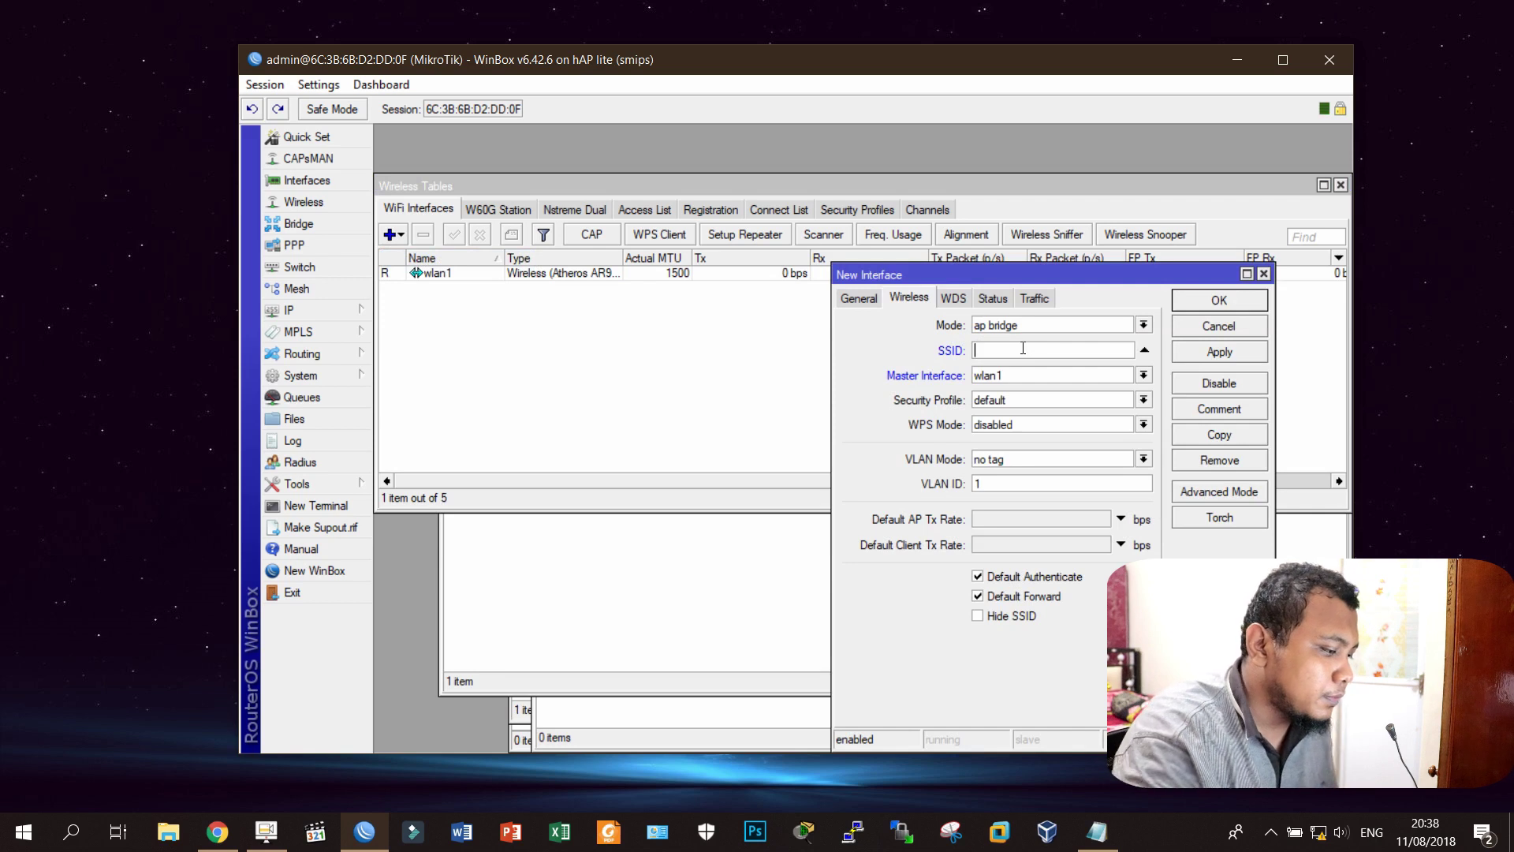
{"action": "type", "text": "hotspot-se"}
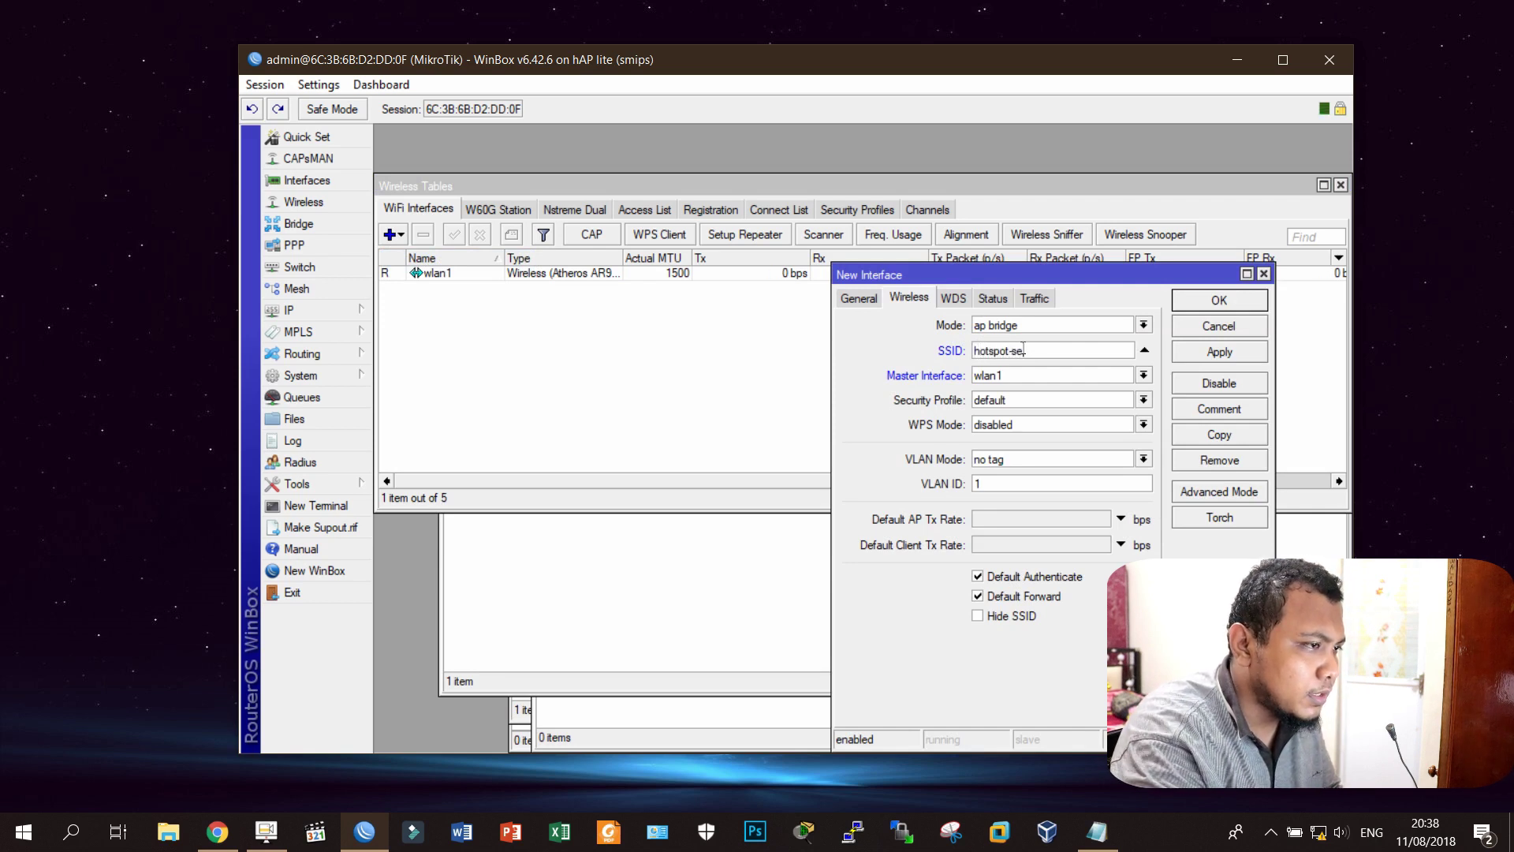
{"action": "type", "text": "kolah/s"}
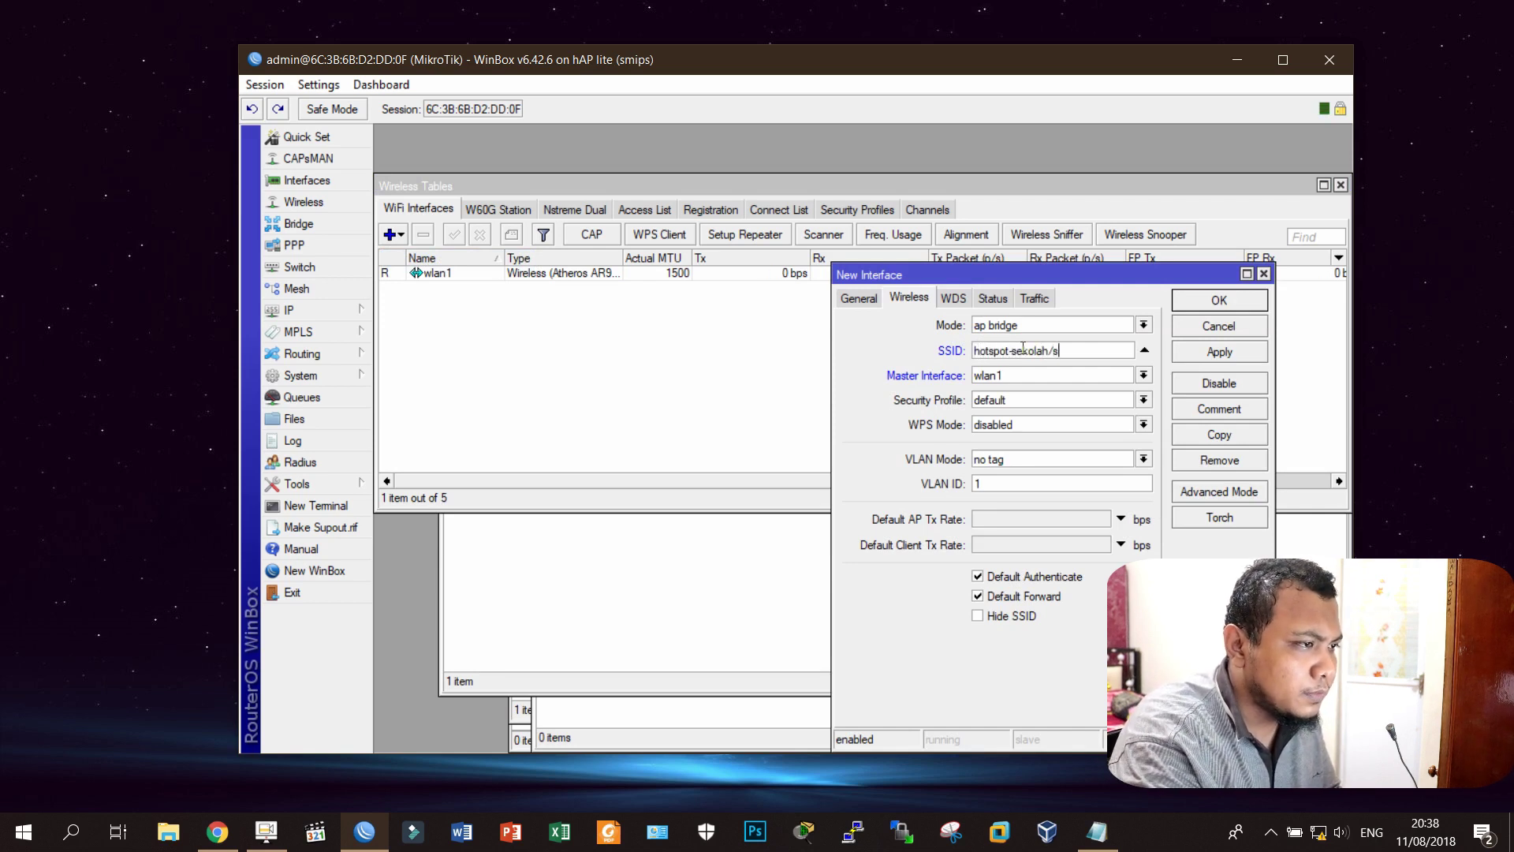
{"action": "type", "text": "ekolah"}
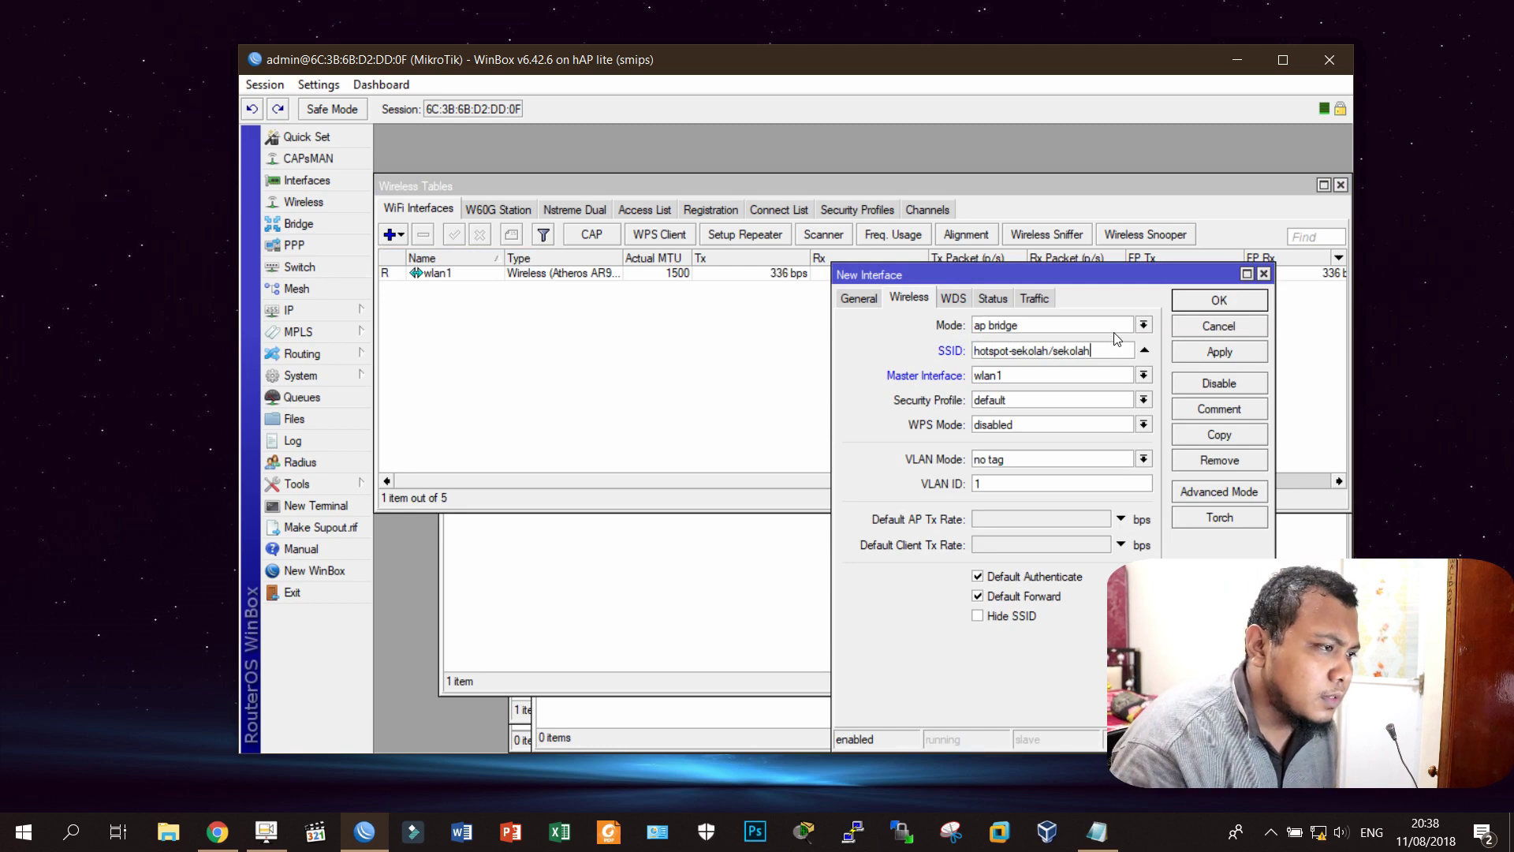
{"action": "left_click", "coordinate": [1191, 311]}
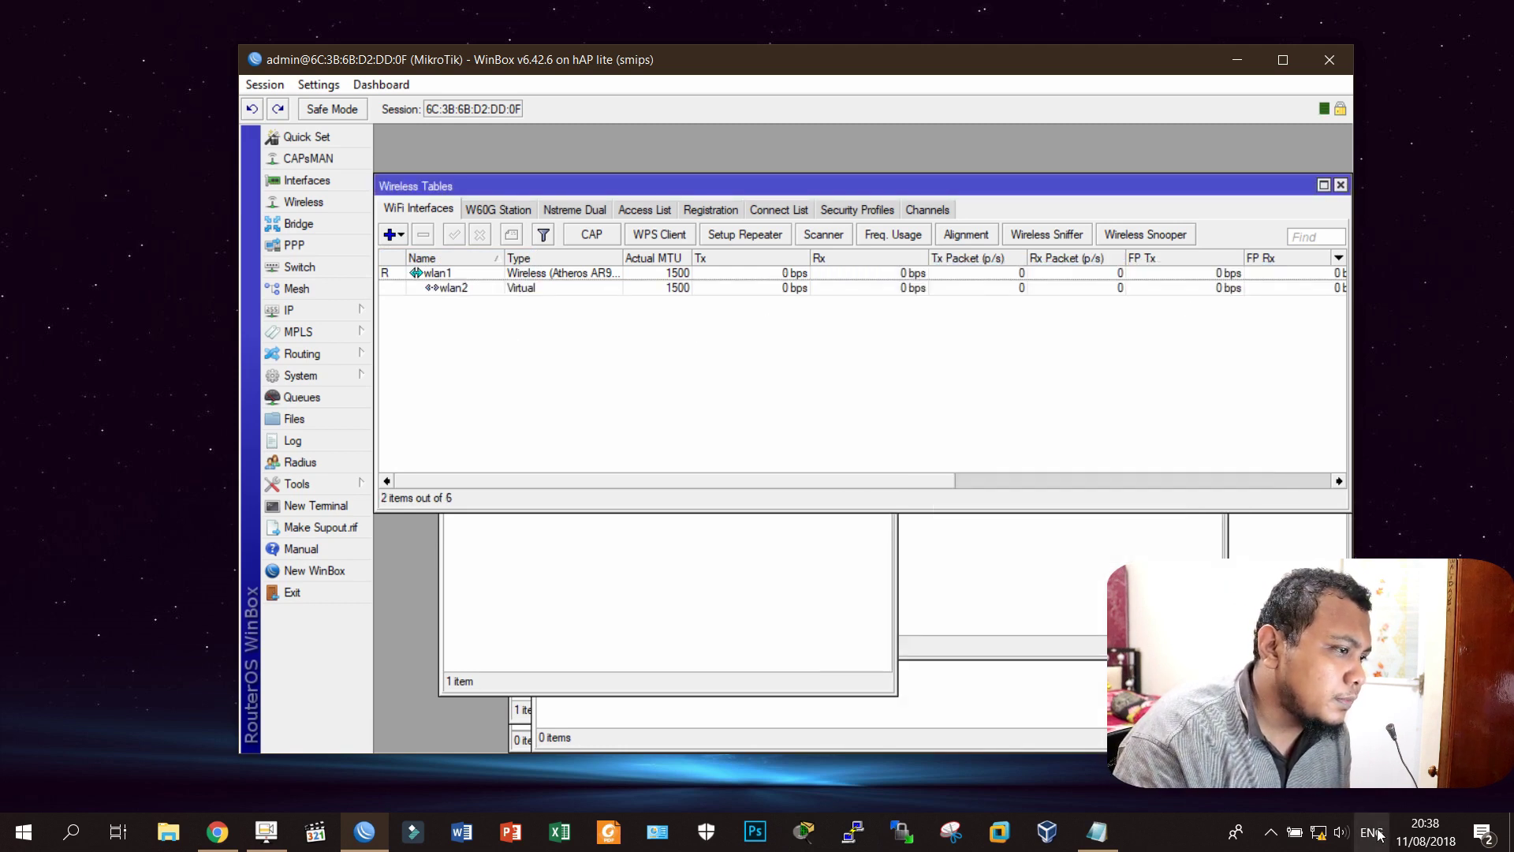
{"action": "left_click", "coordinate": [1318, 831]}
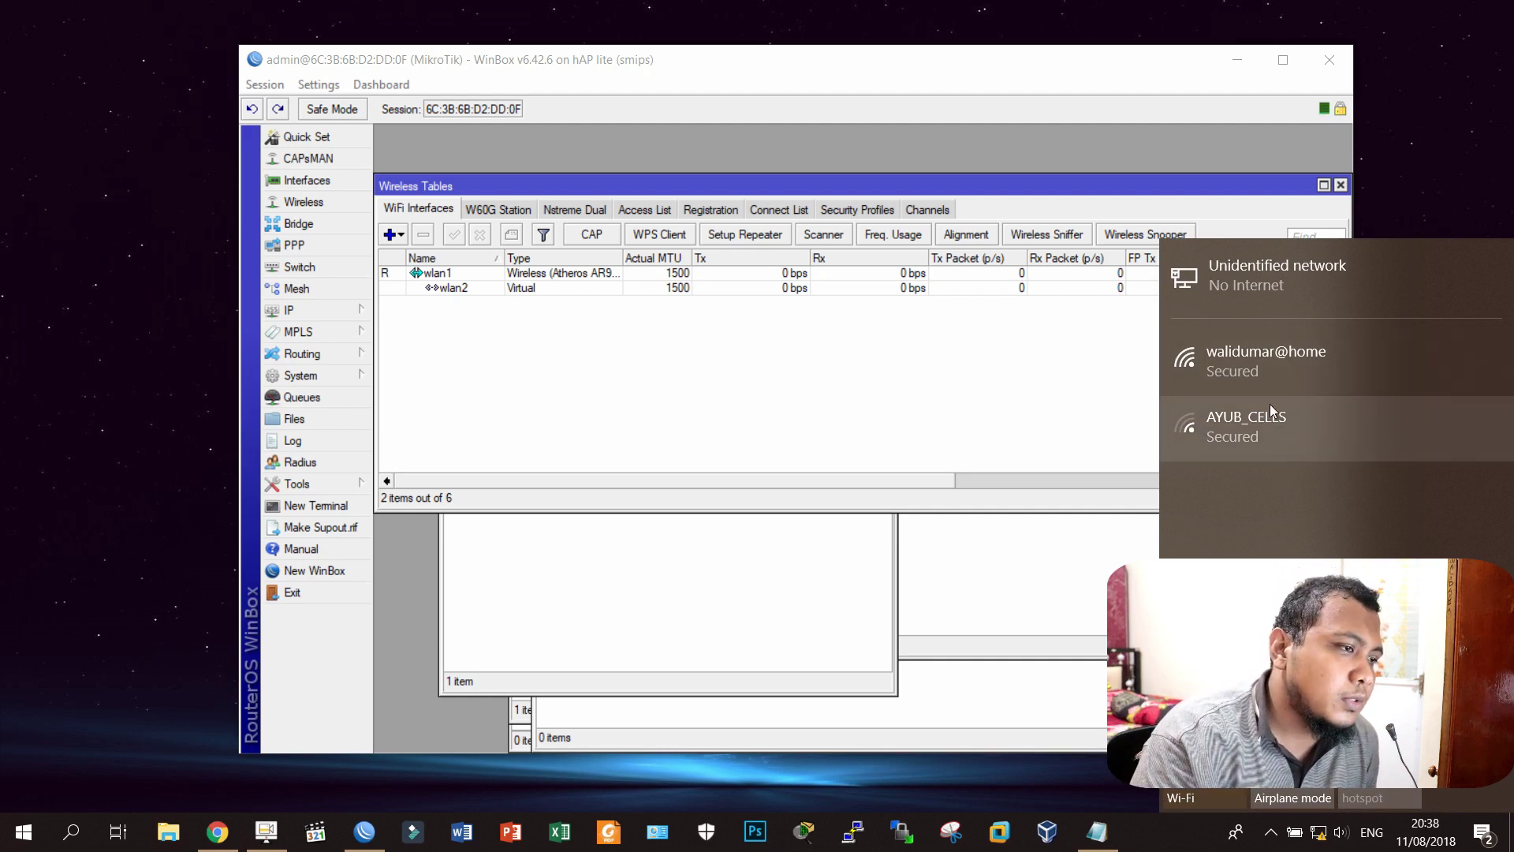
{"action": "left_click", "coordinate": [1319, 832]}
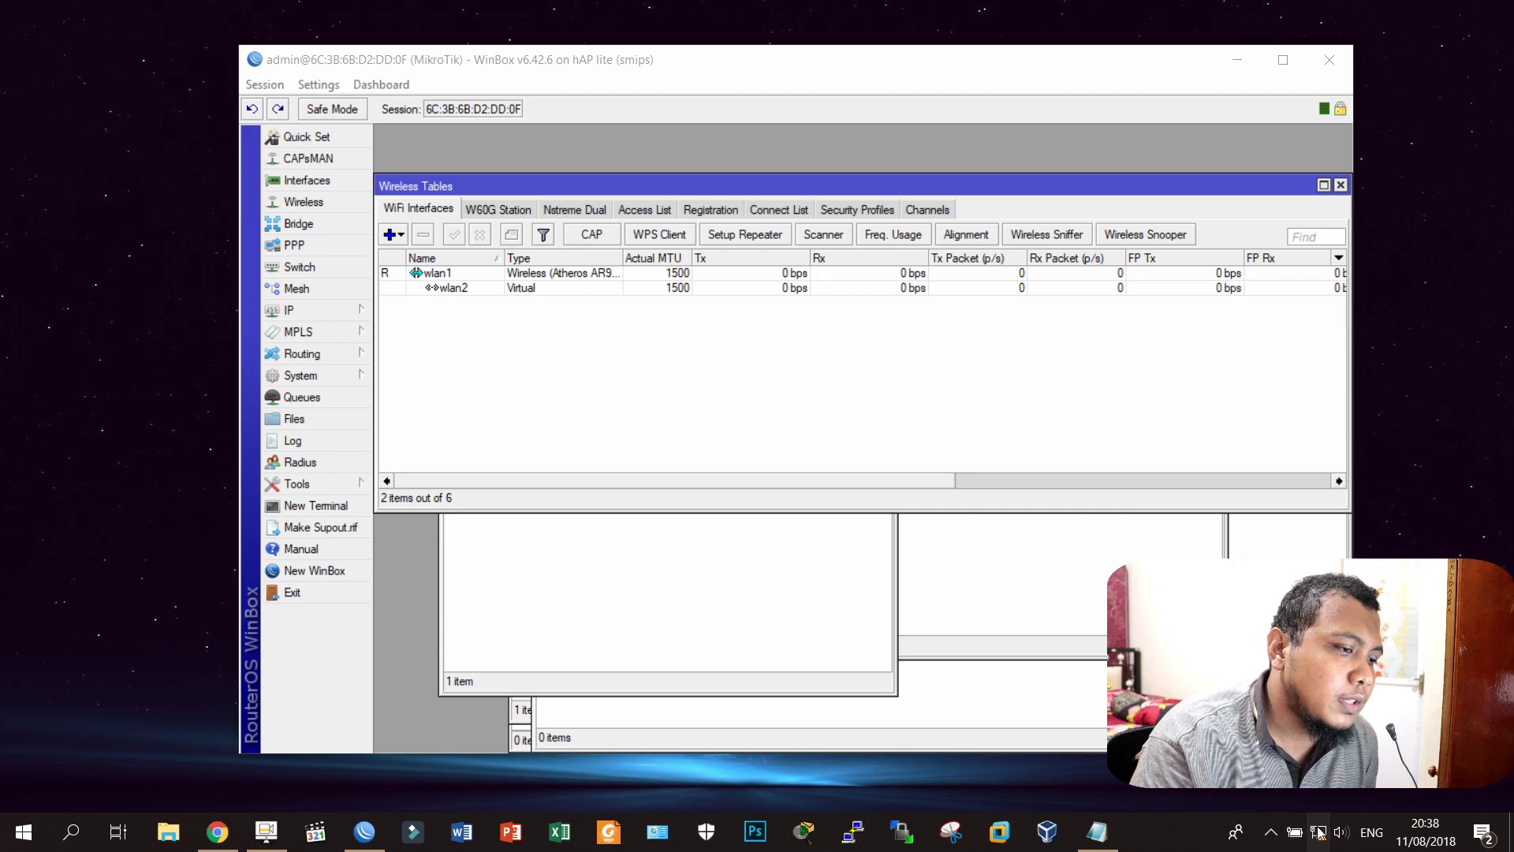
{"action": "left_click", "coordinate": [1318, 832]}
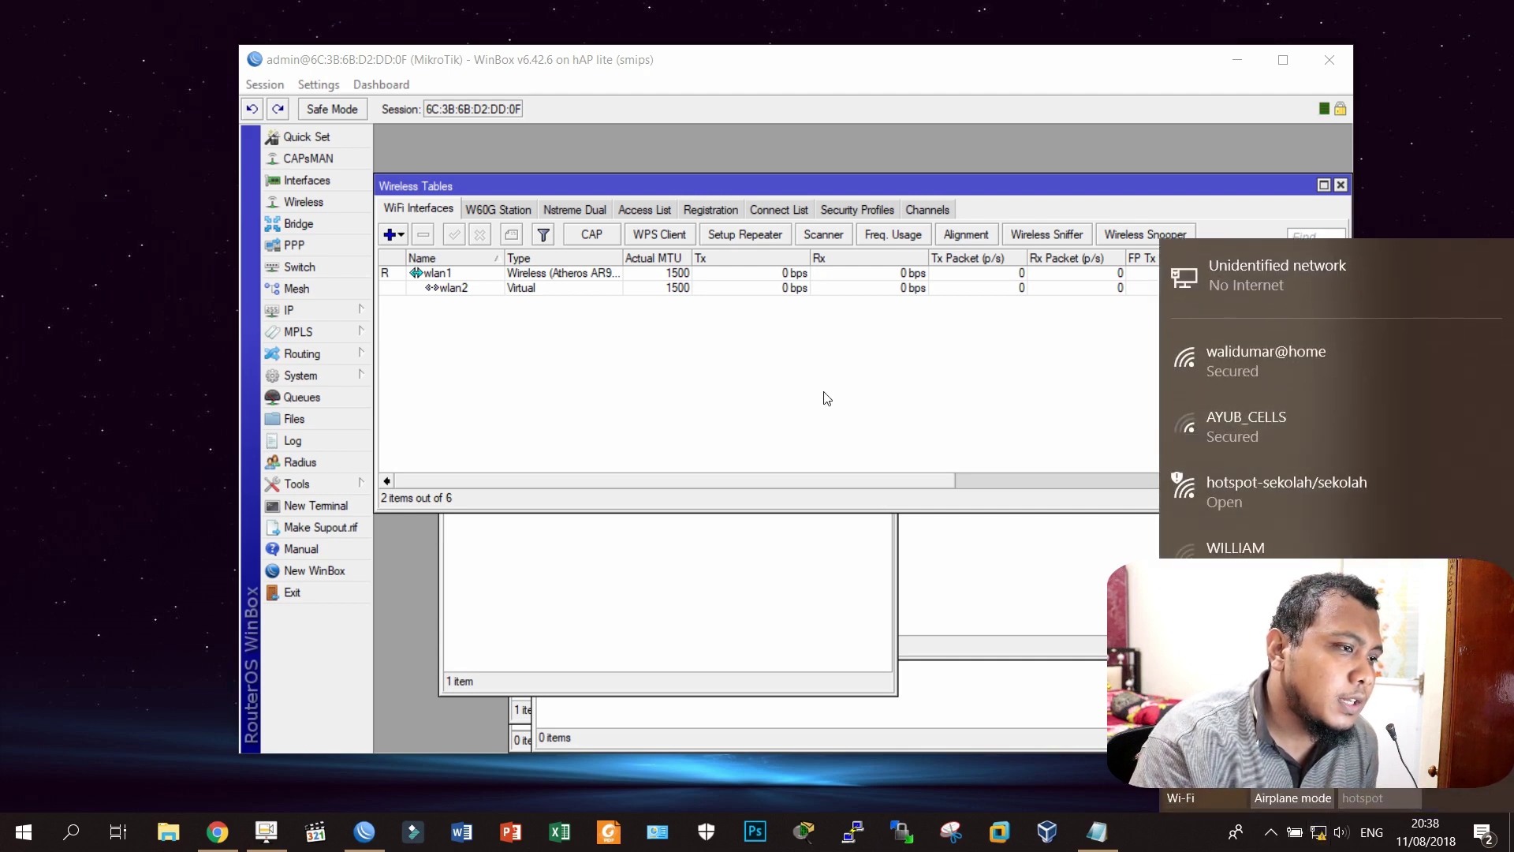
Step: Replace the part after hotspot-sekolah/ in the wlan2 SSID, save it, and check the computer's Wi-Fi list
{"action": "left_click", "coordinate": [447, 291]}
{"action": "double_click", "coordinate": [447, 290]}
{"action": "left_click", "coordinate": [1114, 355]}
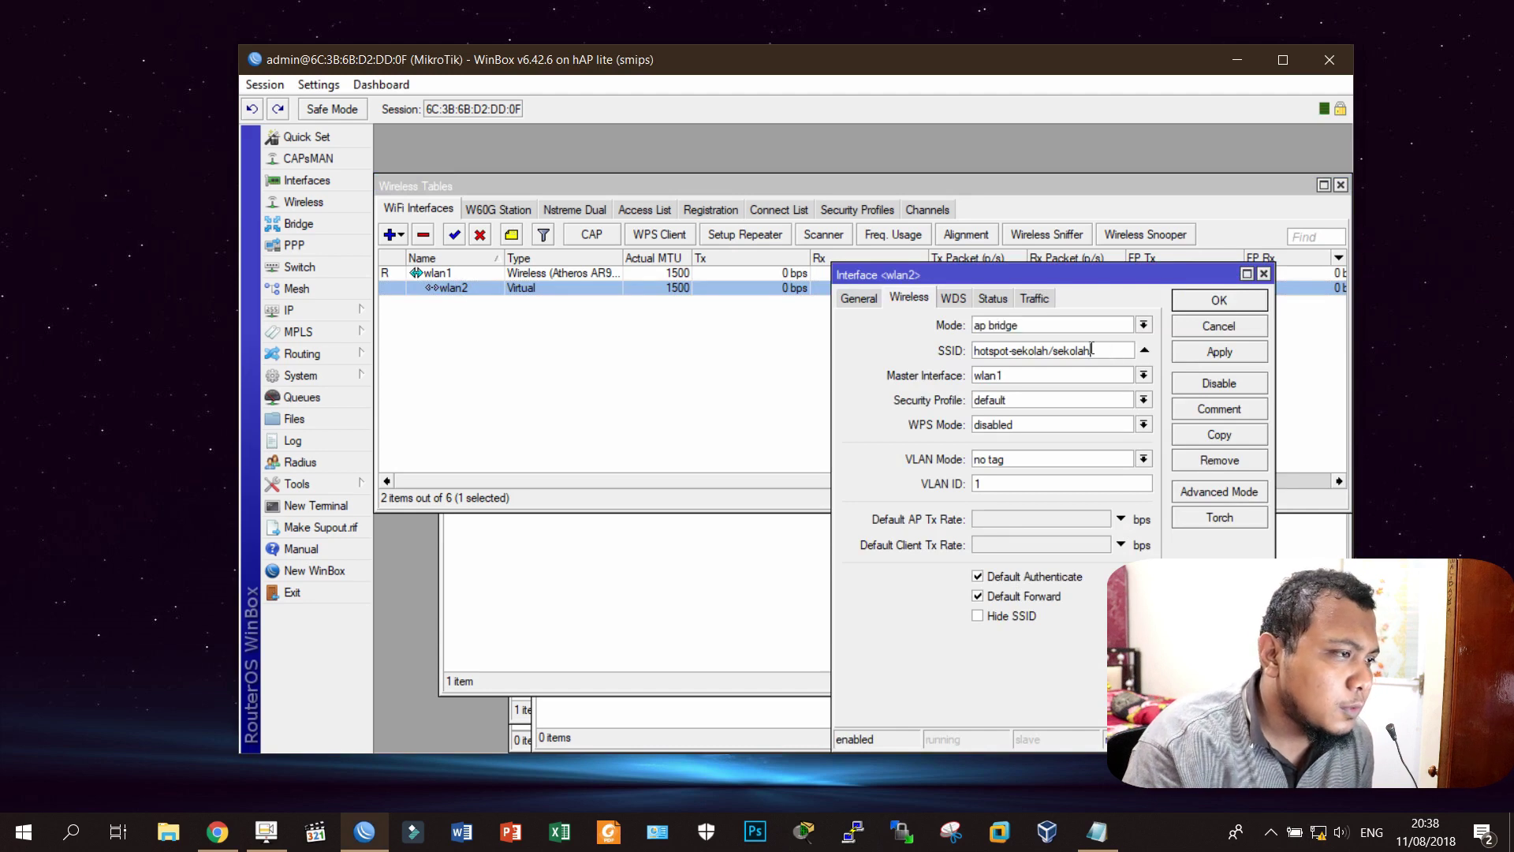
{"action": "double_click", "coordinate": [1091, 351]}
{"action": "left_click", "coordinate": [1083, 347]}
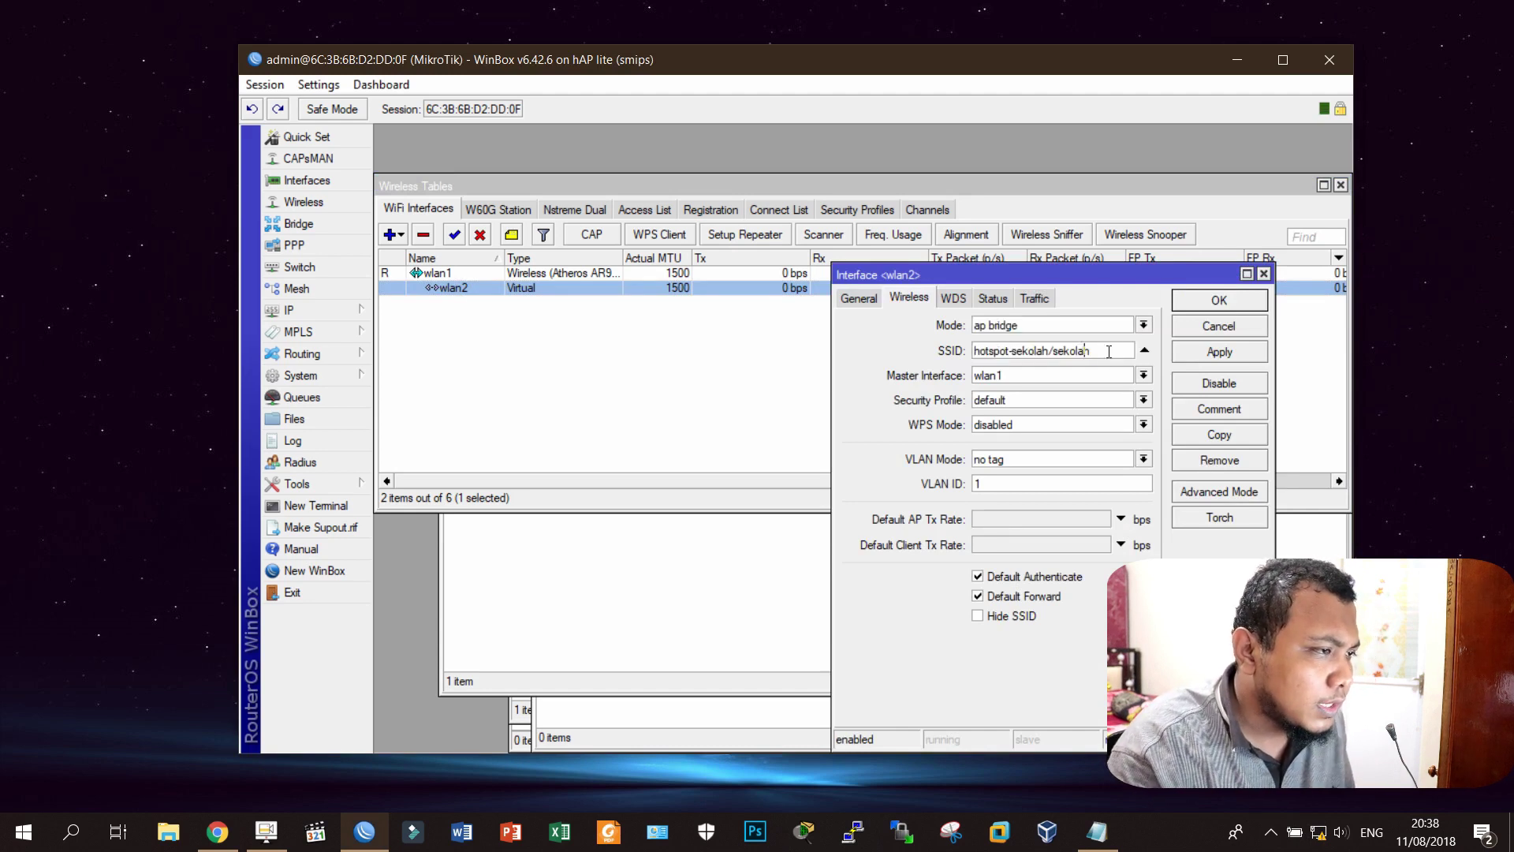
{"action": "key", "text": "BackSpace"}
{"action": "key", "text": "BackSpace"}
{"action": "key", "text": "BackSpace"}
{"action": "key", "text": "BackSpace"}
{"action": "type", "text": "retariat"}
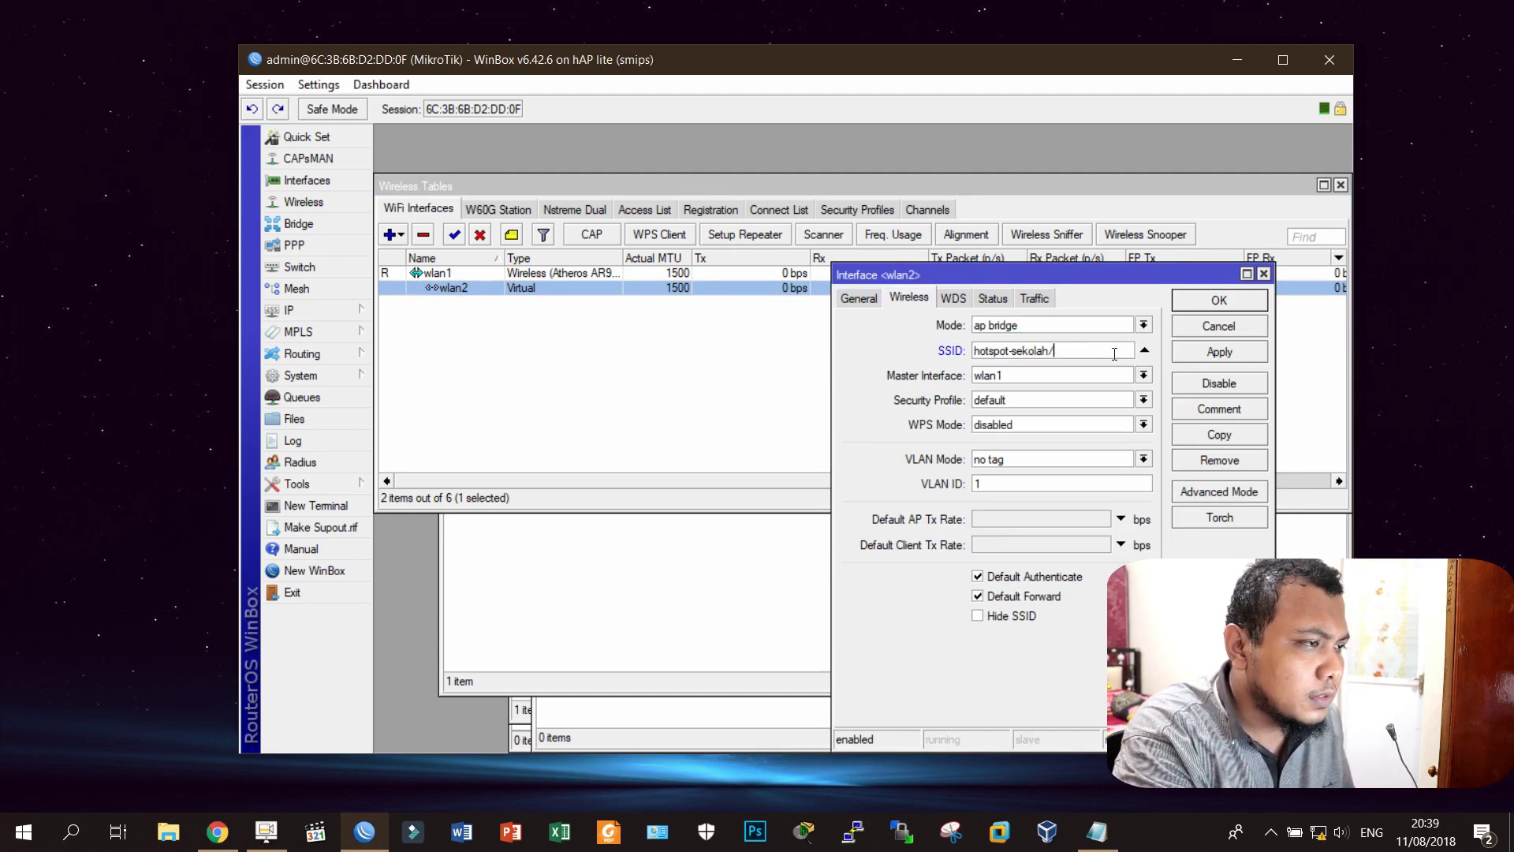
{"action": "key", "text": "Return"}
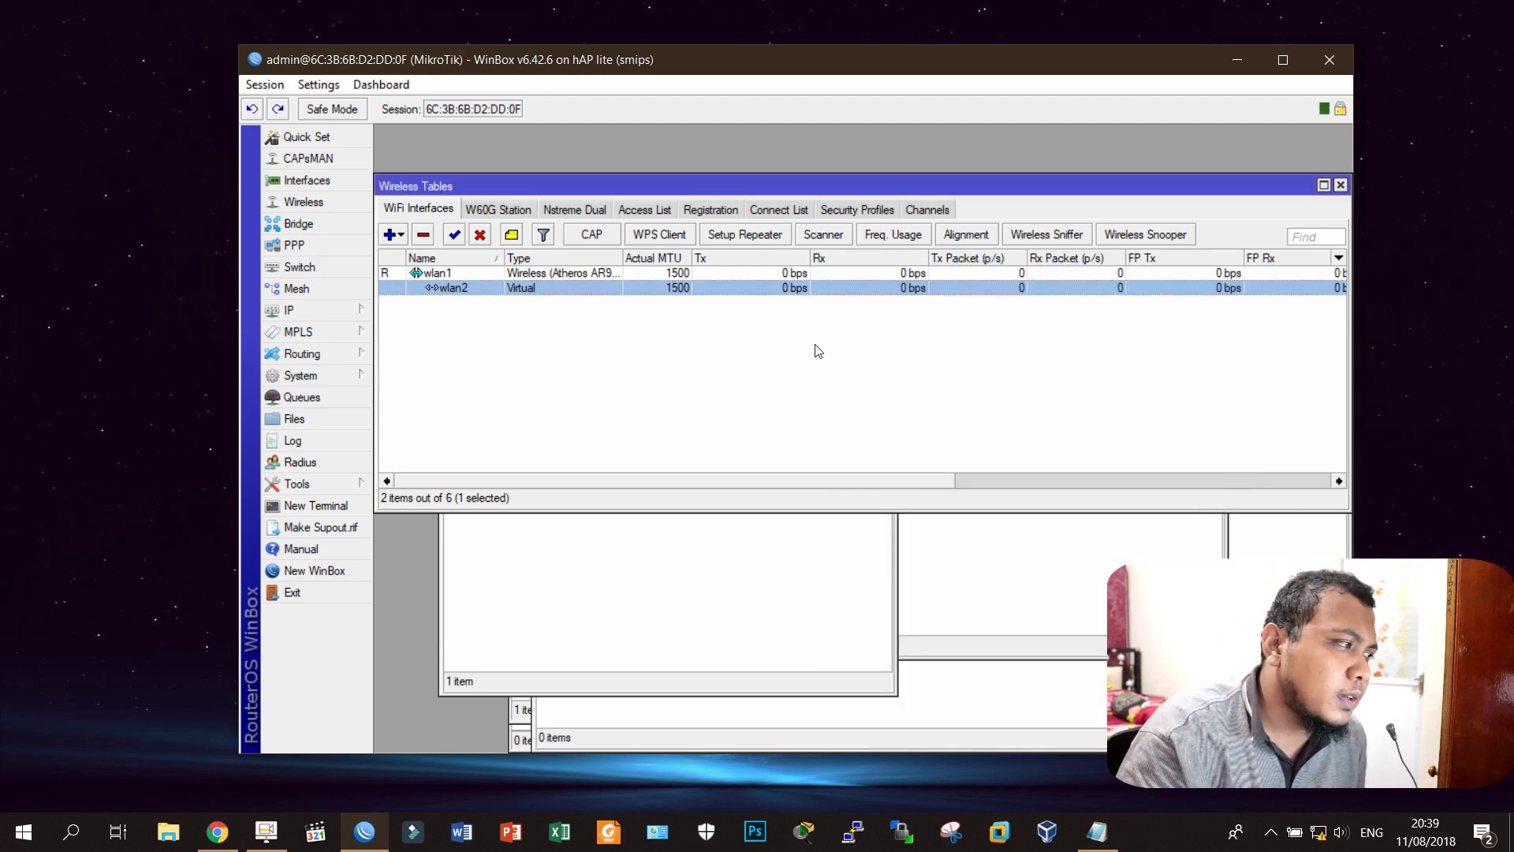
{"action": "left_click", "coordinate": [1320, 832]}
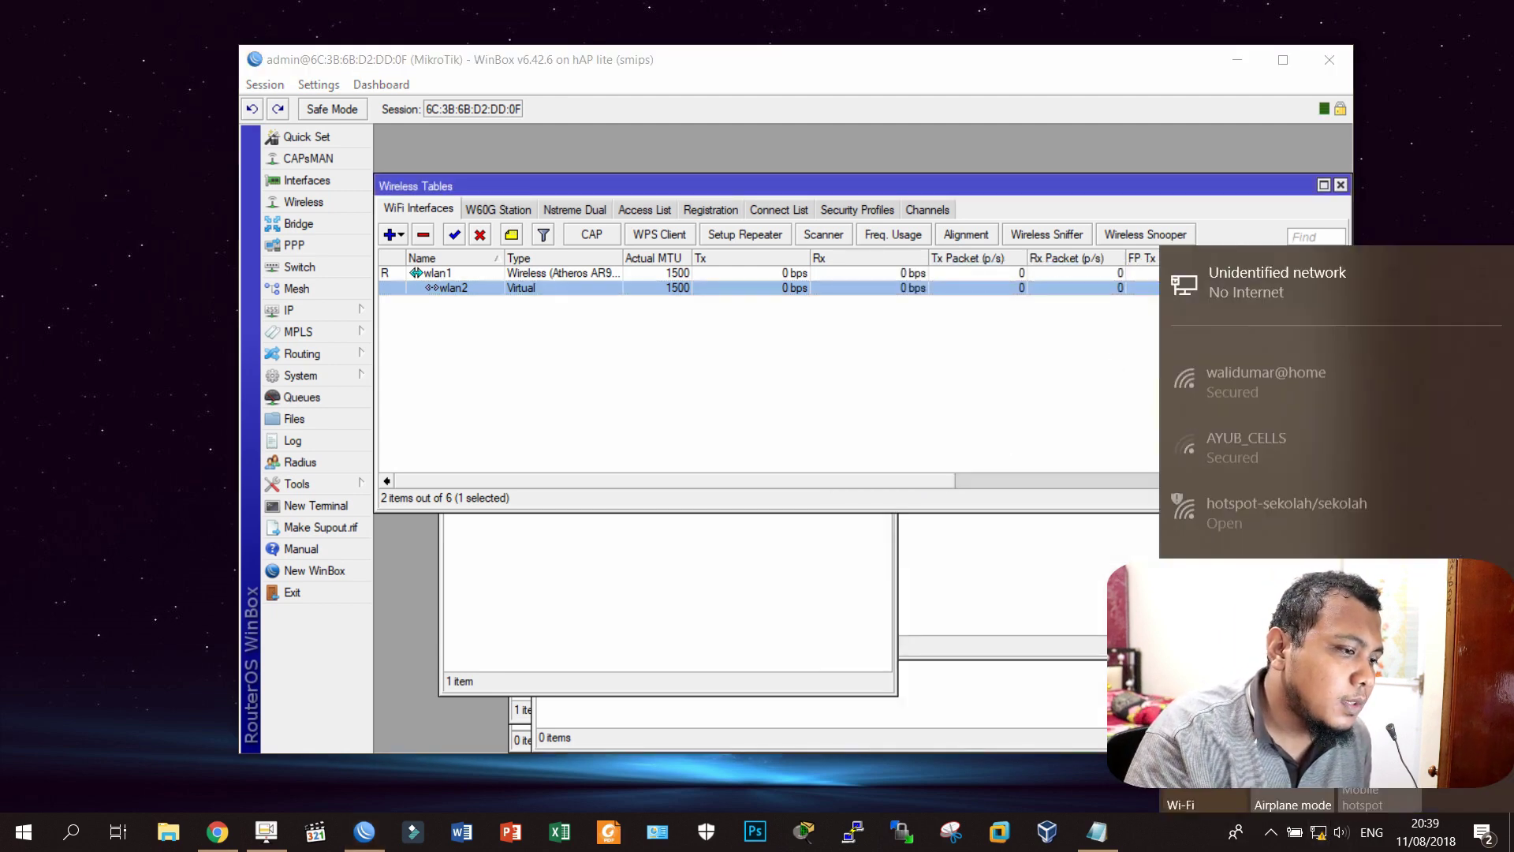
Step: Add the IP address 12.12.12.1/27 to the wlan2 interface
{"action": "left_click", "coordinate": [351, 311]}
{"action": "left_click", "coordinate": [425, 344]}
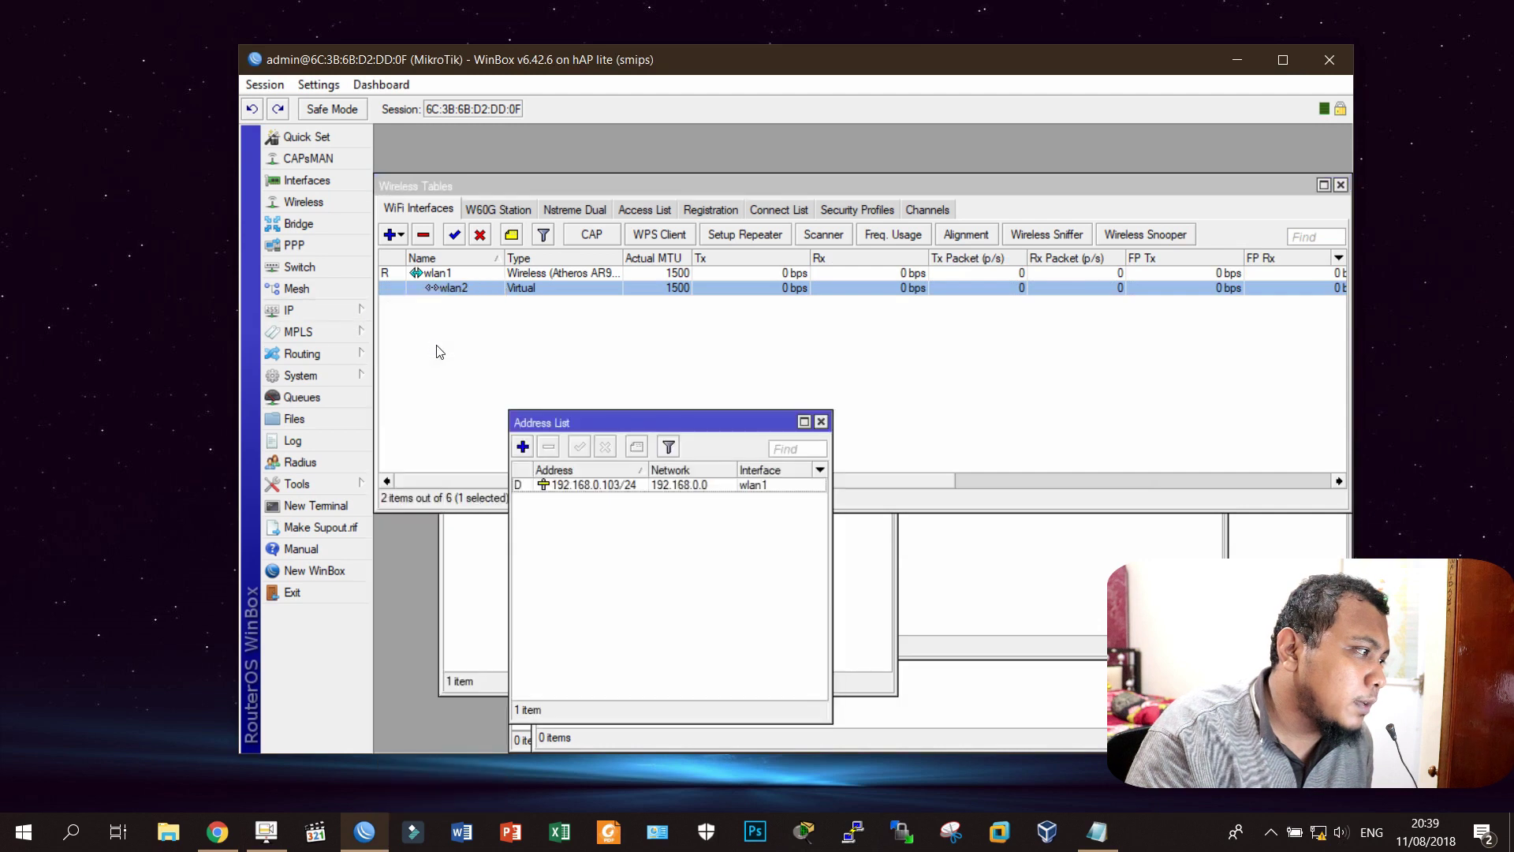
{"action": "left_click", "coordinate": [522, 446]}
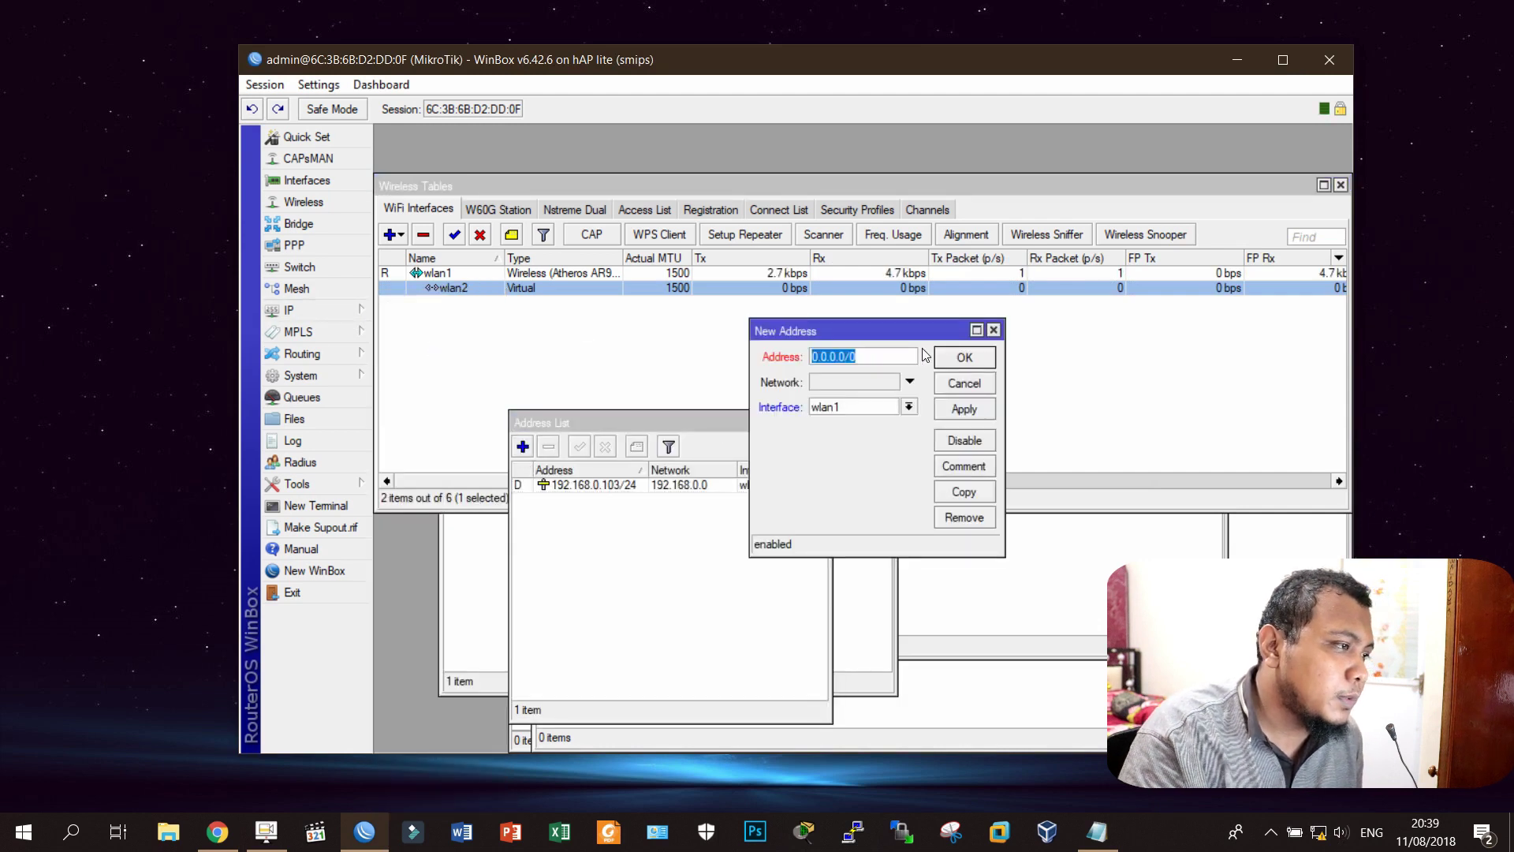
{"action": "type", "text": "12.12.12.1/27"}
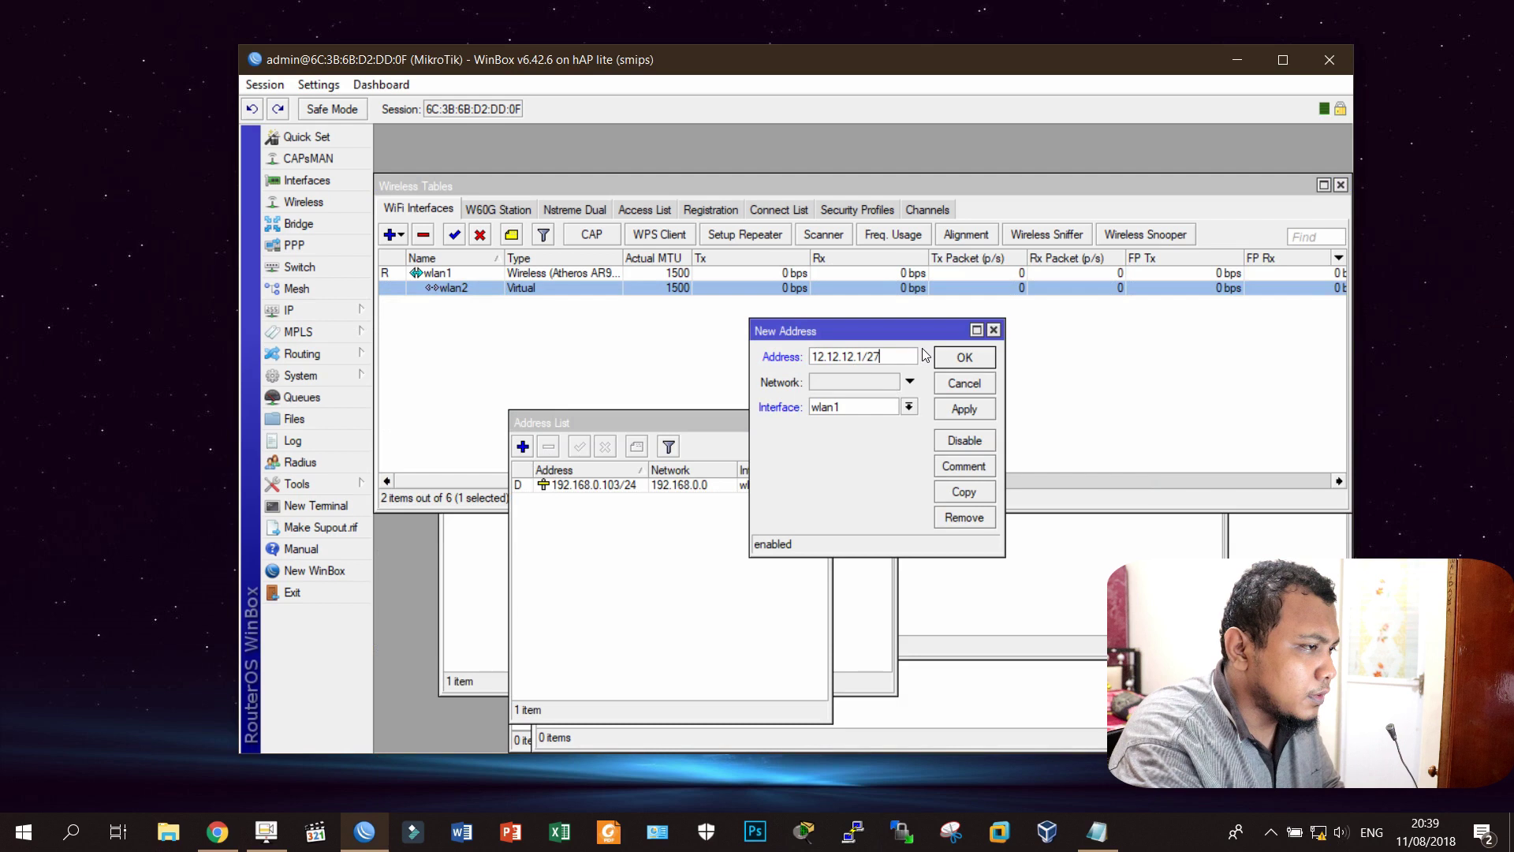
{"action": "key", "text": "Tab"}
{"action": "key", "text": "Tab"}
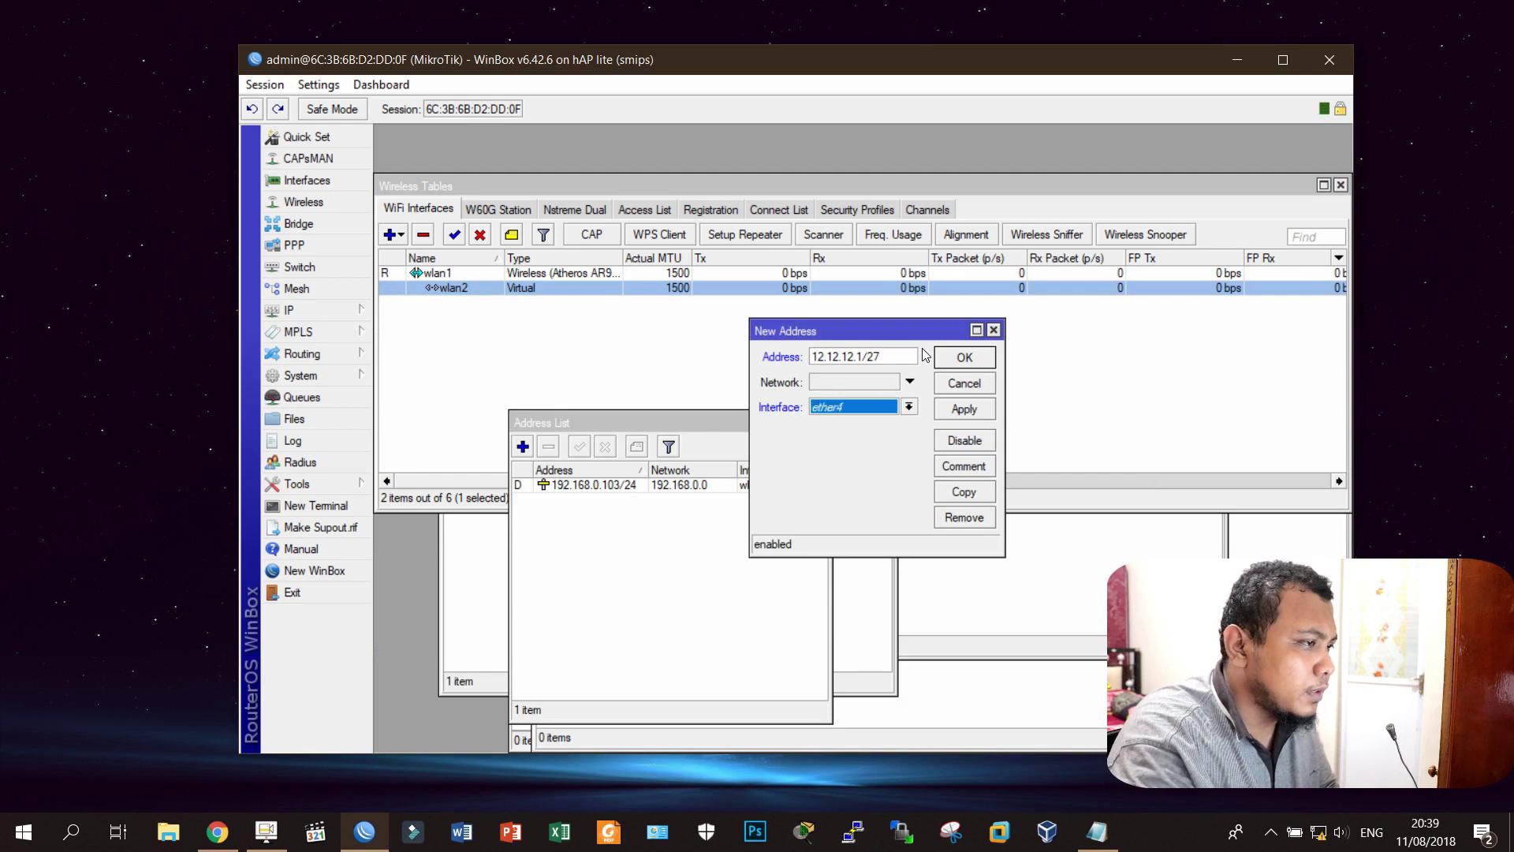
{"action": "key", "text": "alt+Down"}
{"action": "key", "text": "Down"}
{"action": "key", "text": "Return"}
{"action": "key", "text": "Return"}
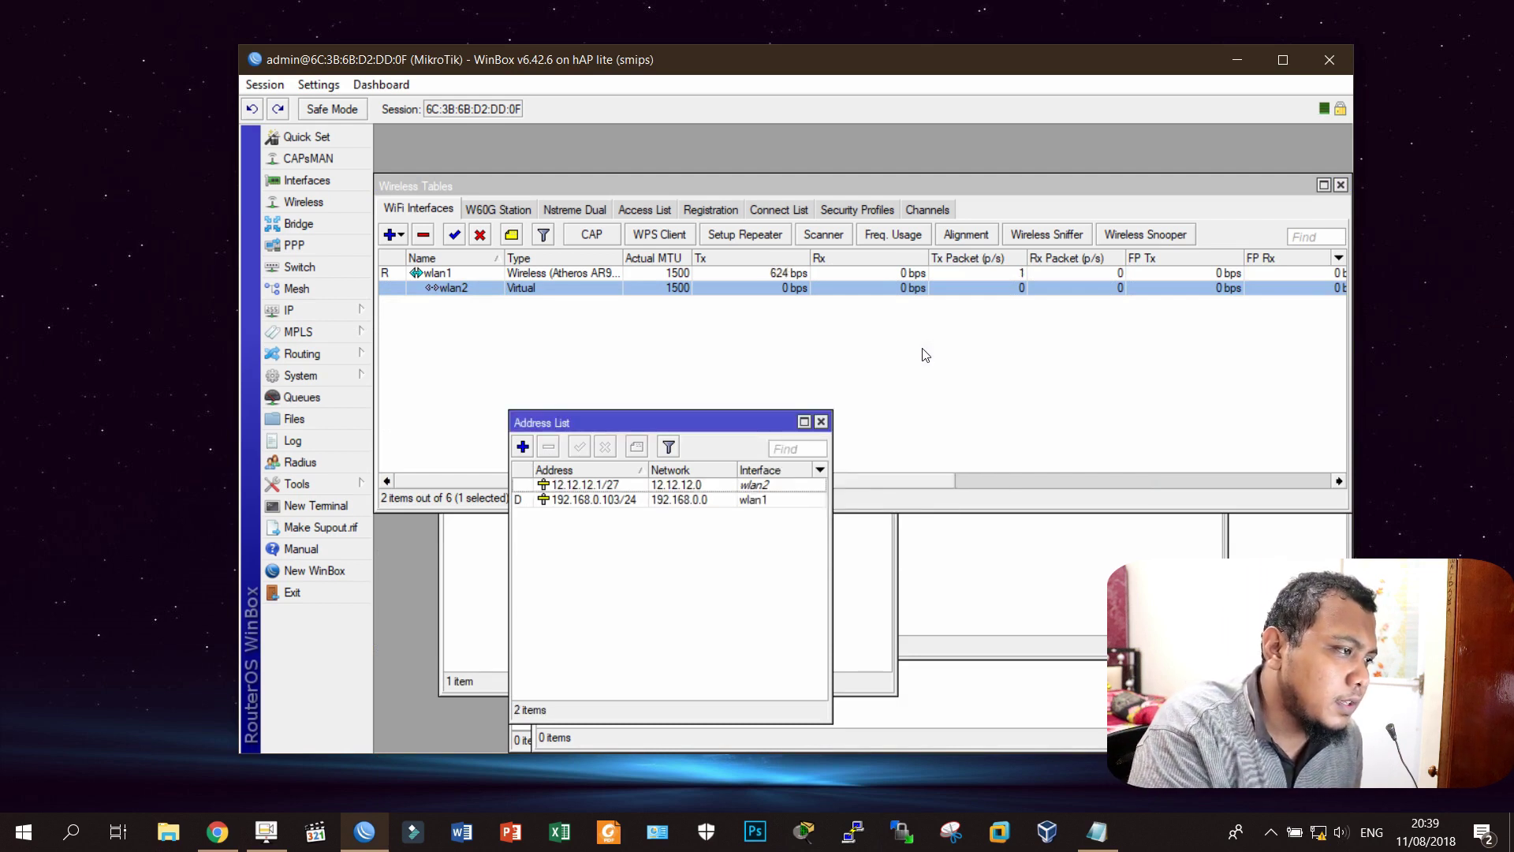
Step: Set up a DHCP server on wlan2 with the setup wizard, accepting the proposed settings and the 00:10:00 lease time
{"action": "left_click", "coordinate": [298, 310]}
{"action": "left_click", "coordinate": [452, 432]}
{"action": "left_click", "coordinate": [803, 473]}
{"action": "left_click", "coordinate": [867, 538]}
{"action": "left_click", "coordinate": [846, 612]}
{"action": "left_click", "coordinate": [840, 566]}
{"action": "left_click", "coordinate": [845, 571]}
{"action": "left_click", "coordinate": [851, 568]}
{"action": "left_click", "coordinate": [859, 566]}
{"action": "left_click", "coordinate": [861, 566]}
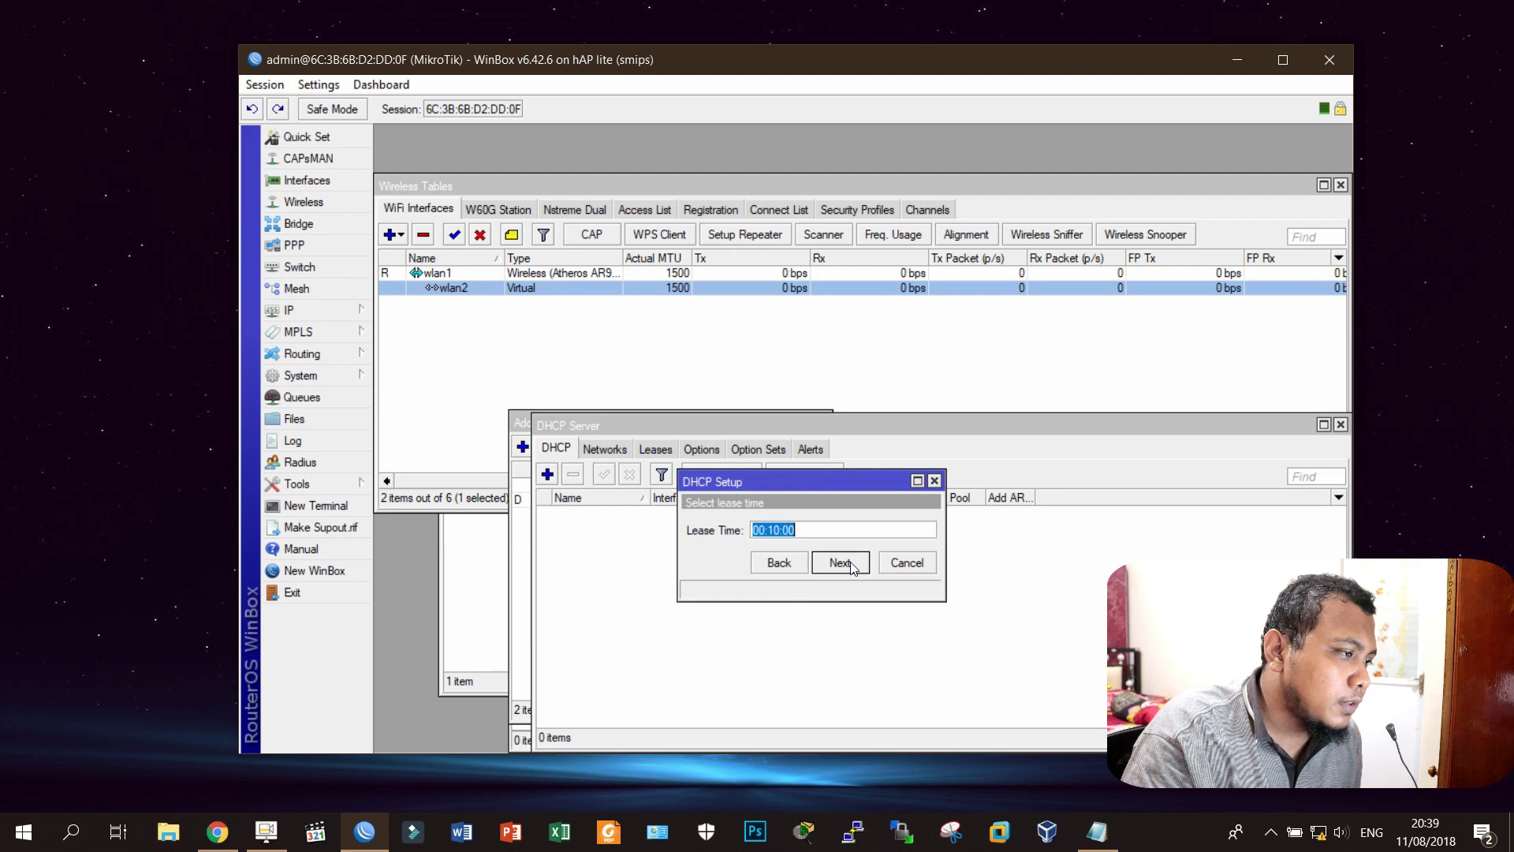
{"action": "left_click", "coordinate": [846, 566]}
{"action": "left_click", "coordinate": [856, 437]}
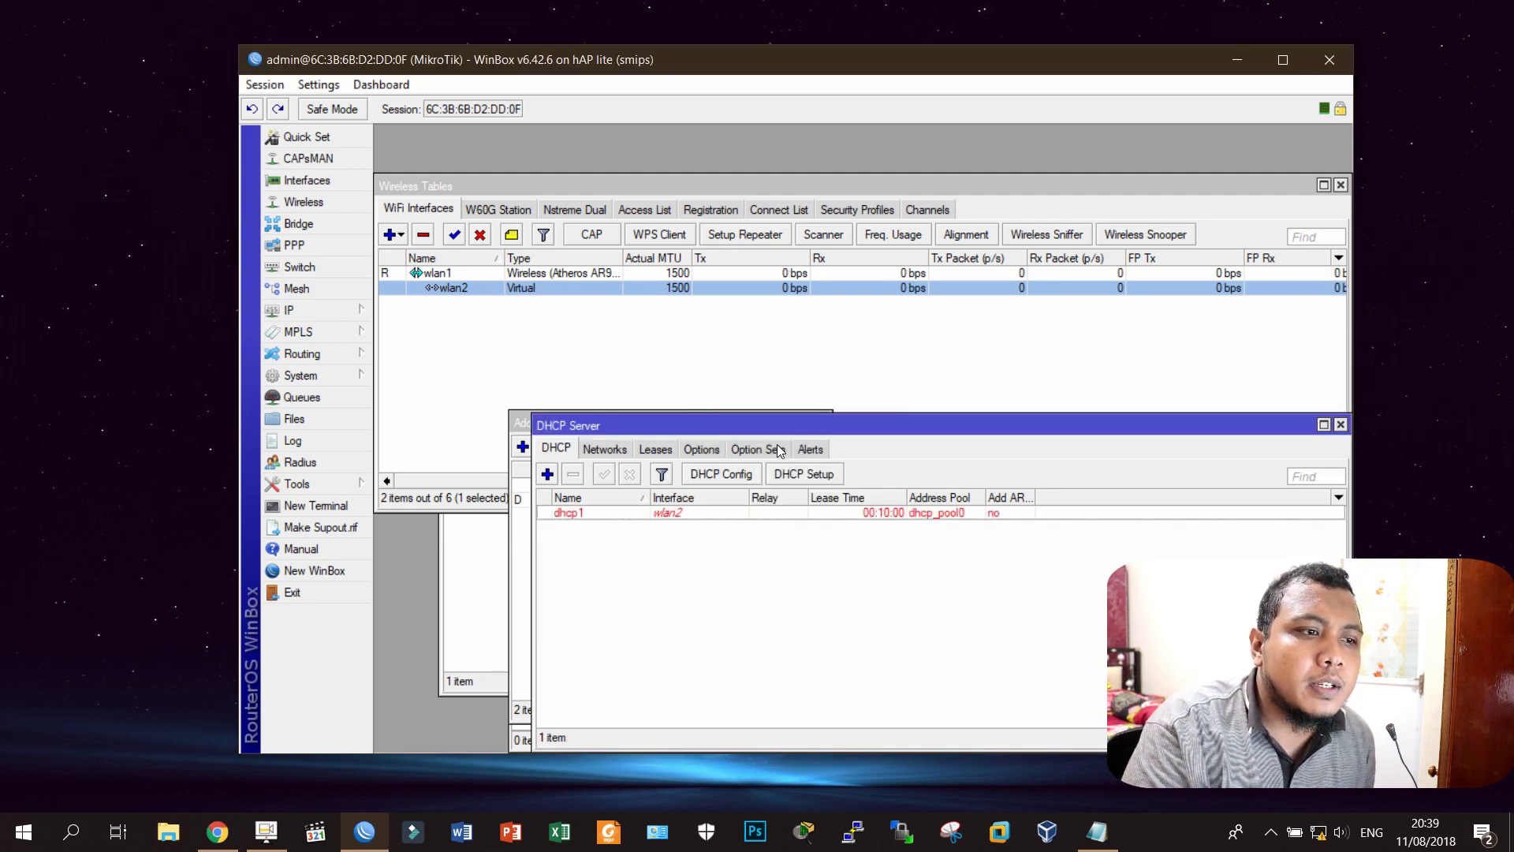
Step: Add a firewall NAT rule with chain srcnat, out interface wlan1 and action masquerade
{"action": "left_click", "coordinate": [339, 309]}
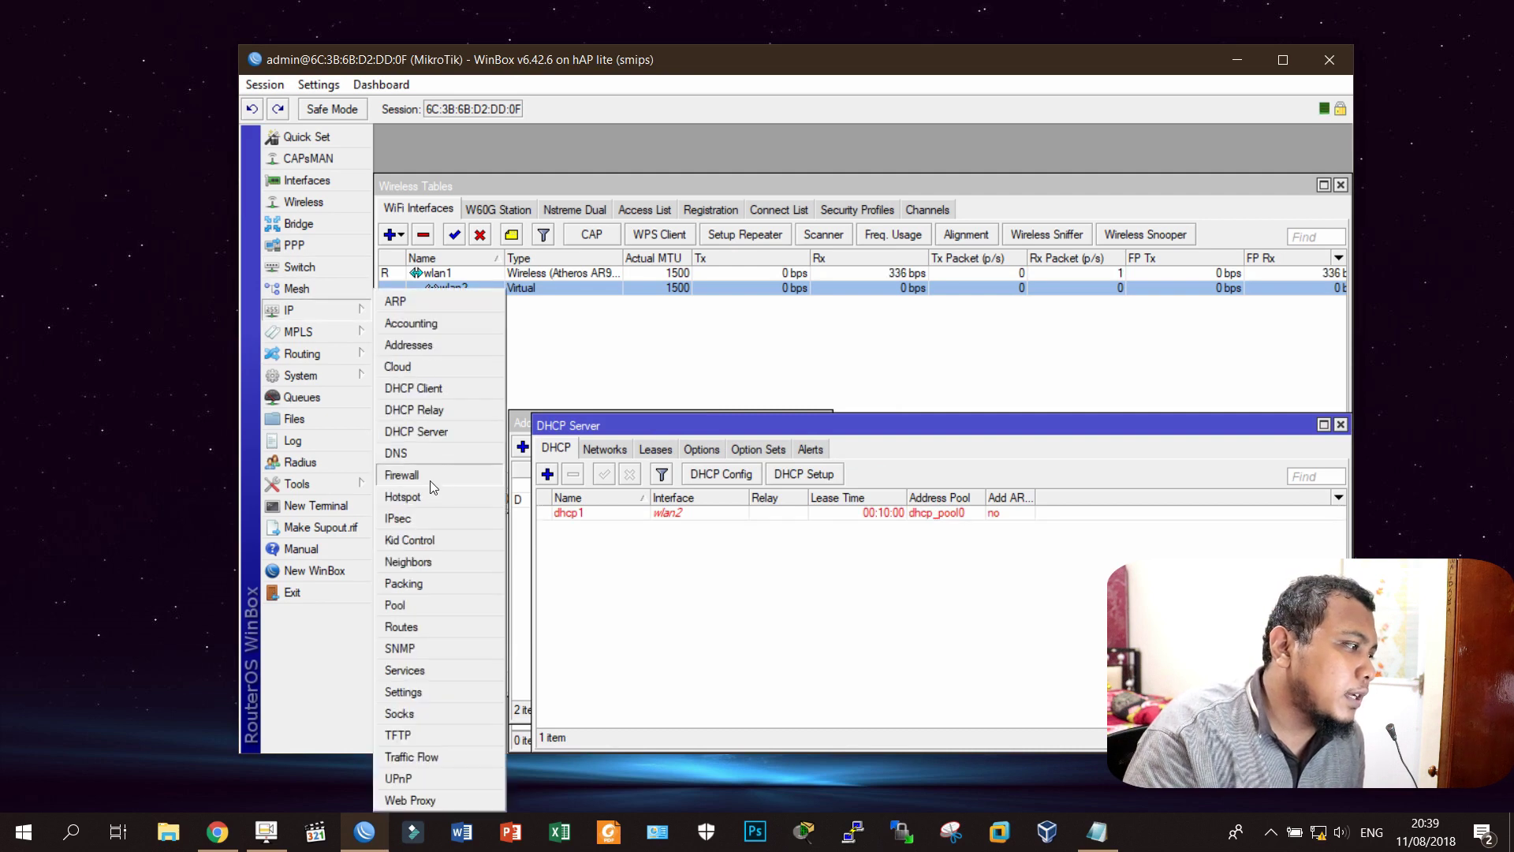
{"action": "left_click", "coordinate": [433, 482]}
{"action": "left_click", "coordinate": [571, 357]}
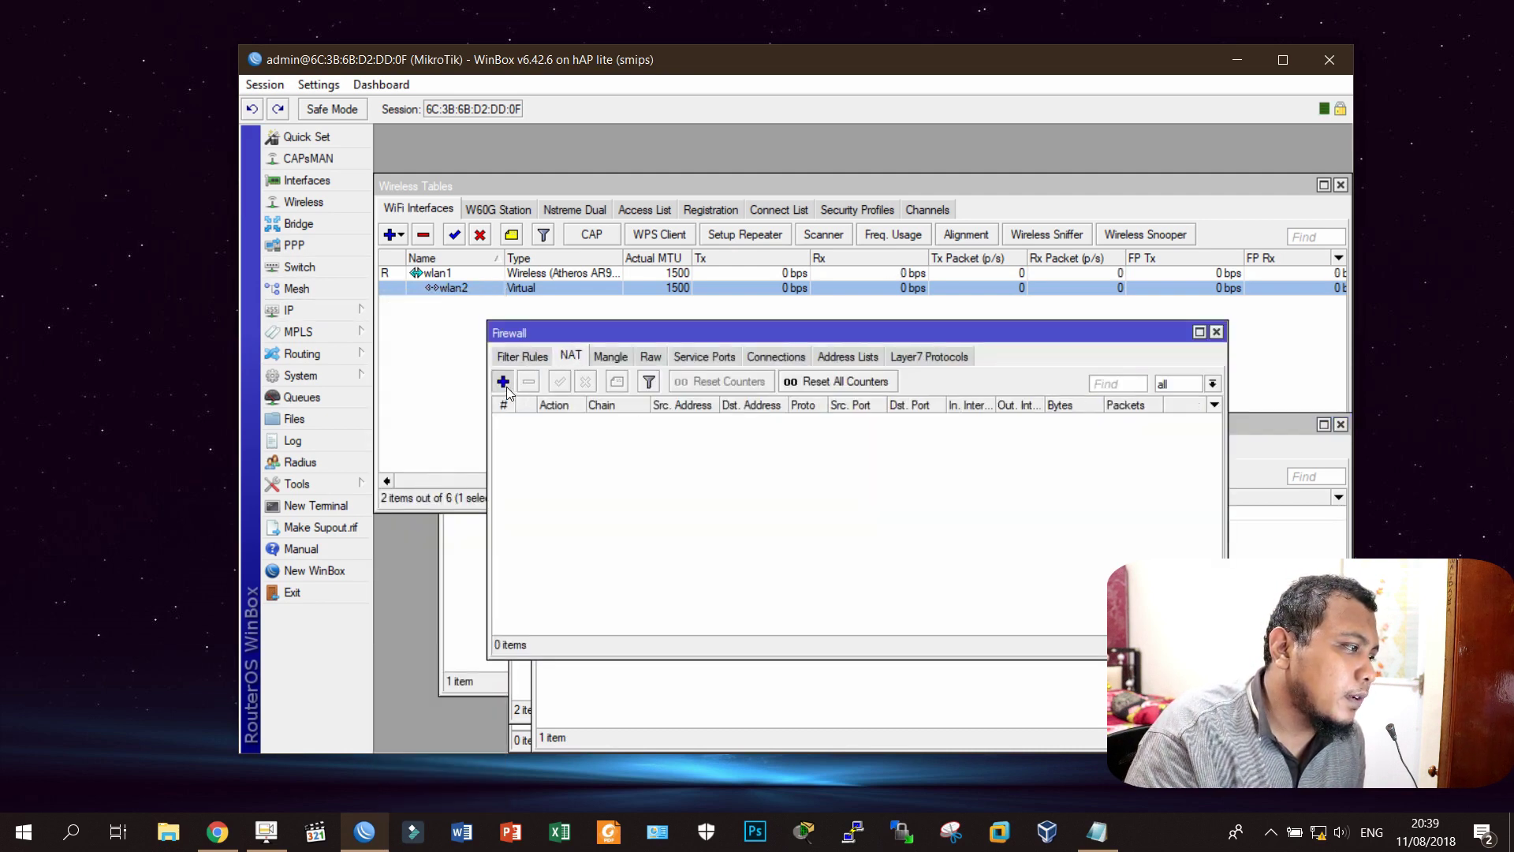
{"action": "left_click", "coordinate": [502, 380]}
{"action": "left_click", "coordinate": [724, 401]}
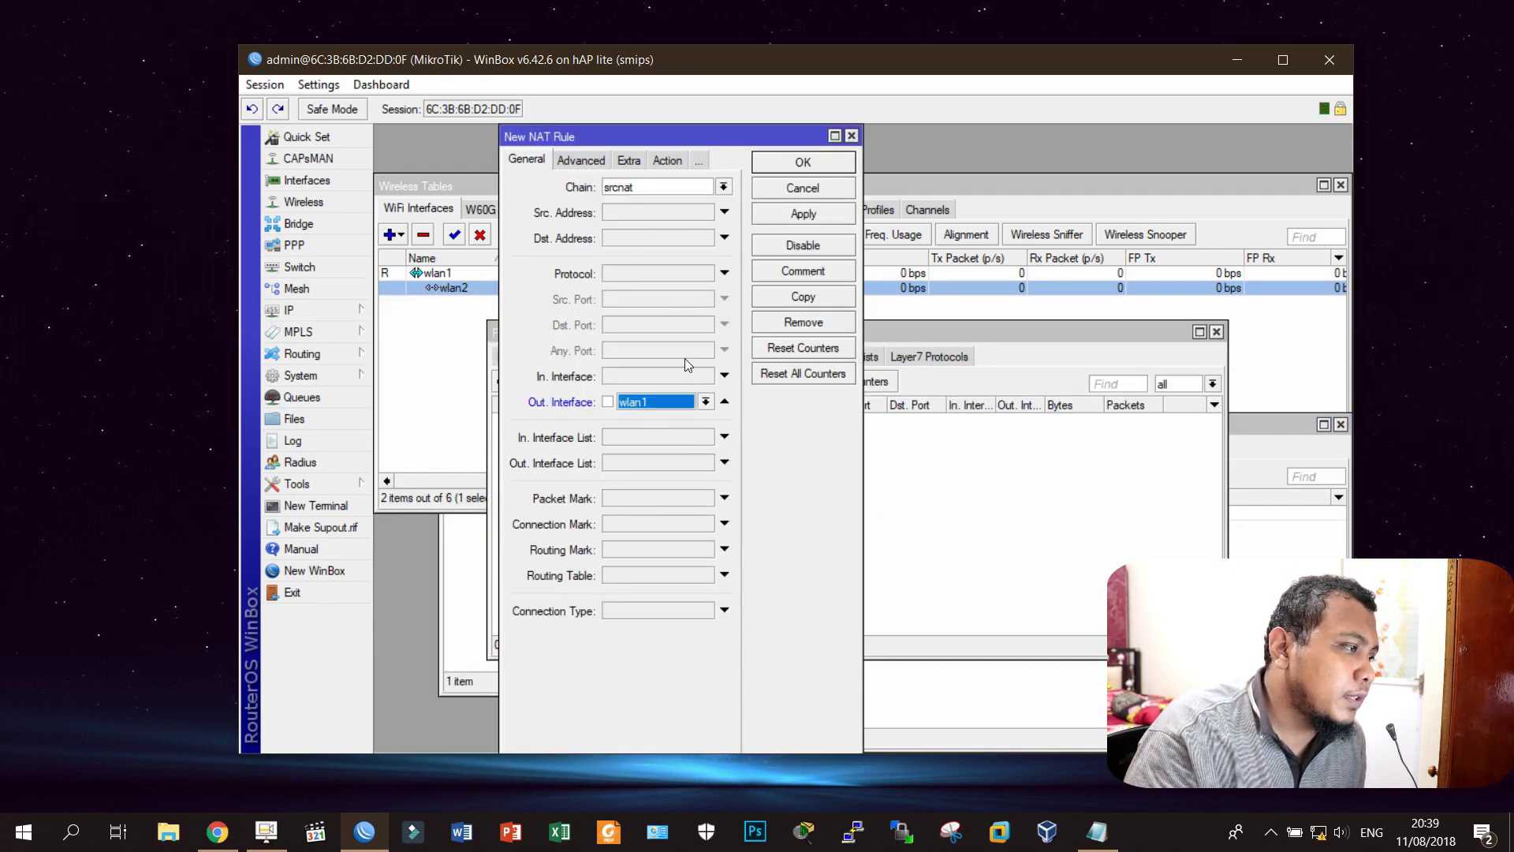
{"action": "left_click", "coordinate": [667, 160]}
{"action": "left_click", "coordinate": [722, 187]}
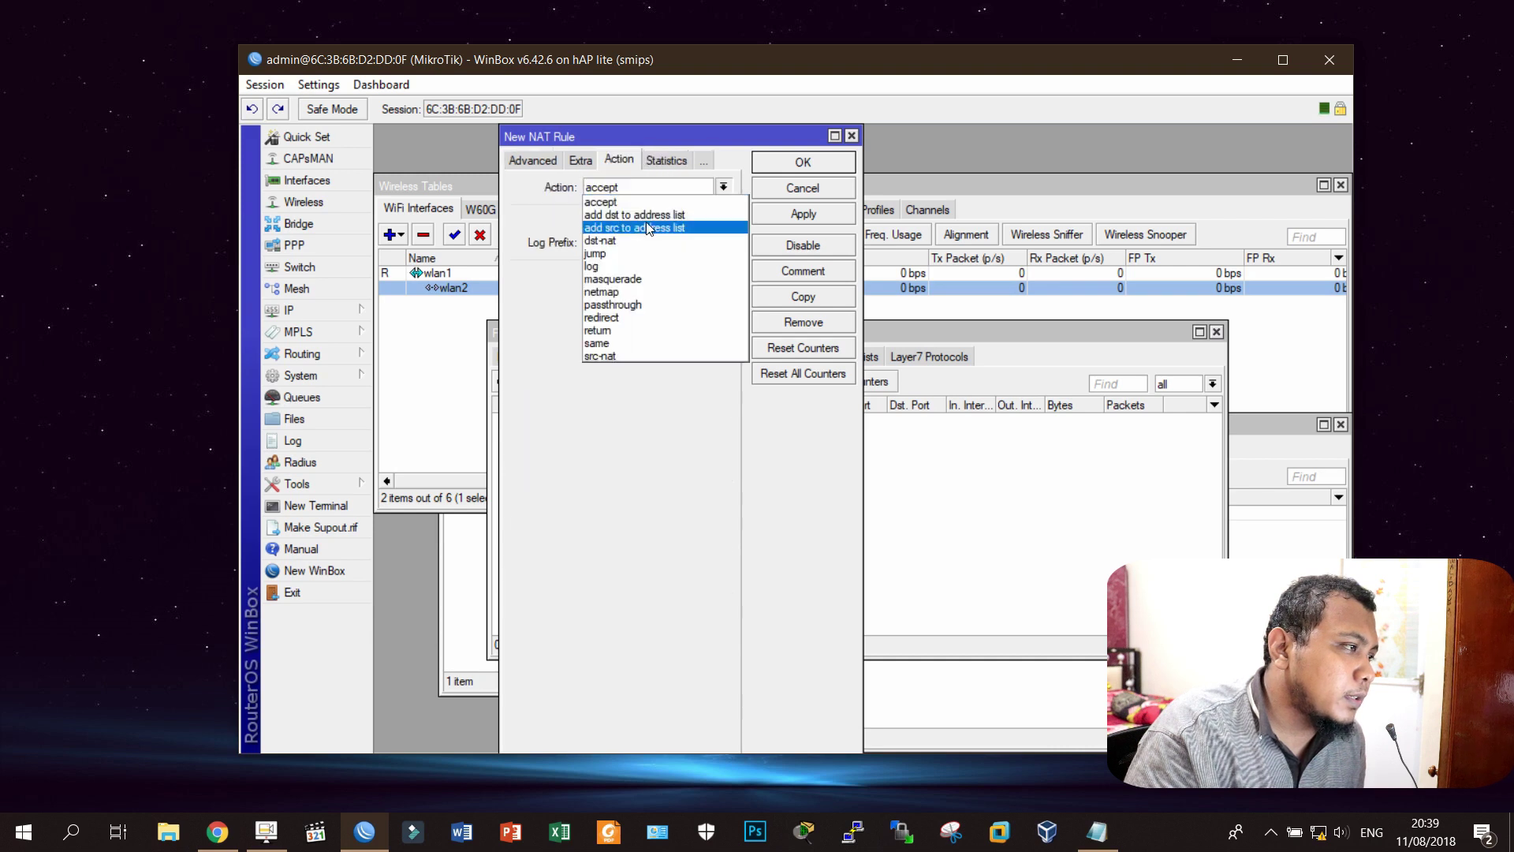
{"action": "left_click", "coordinate": [647, 278]}
{"action": "left_click", "coordinate": [782, 164]}
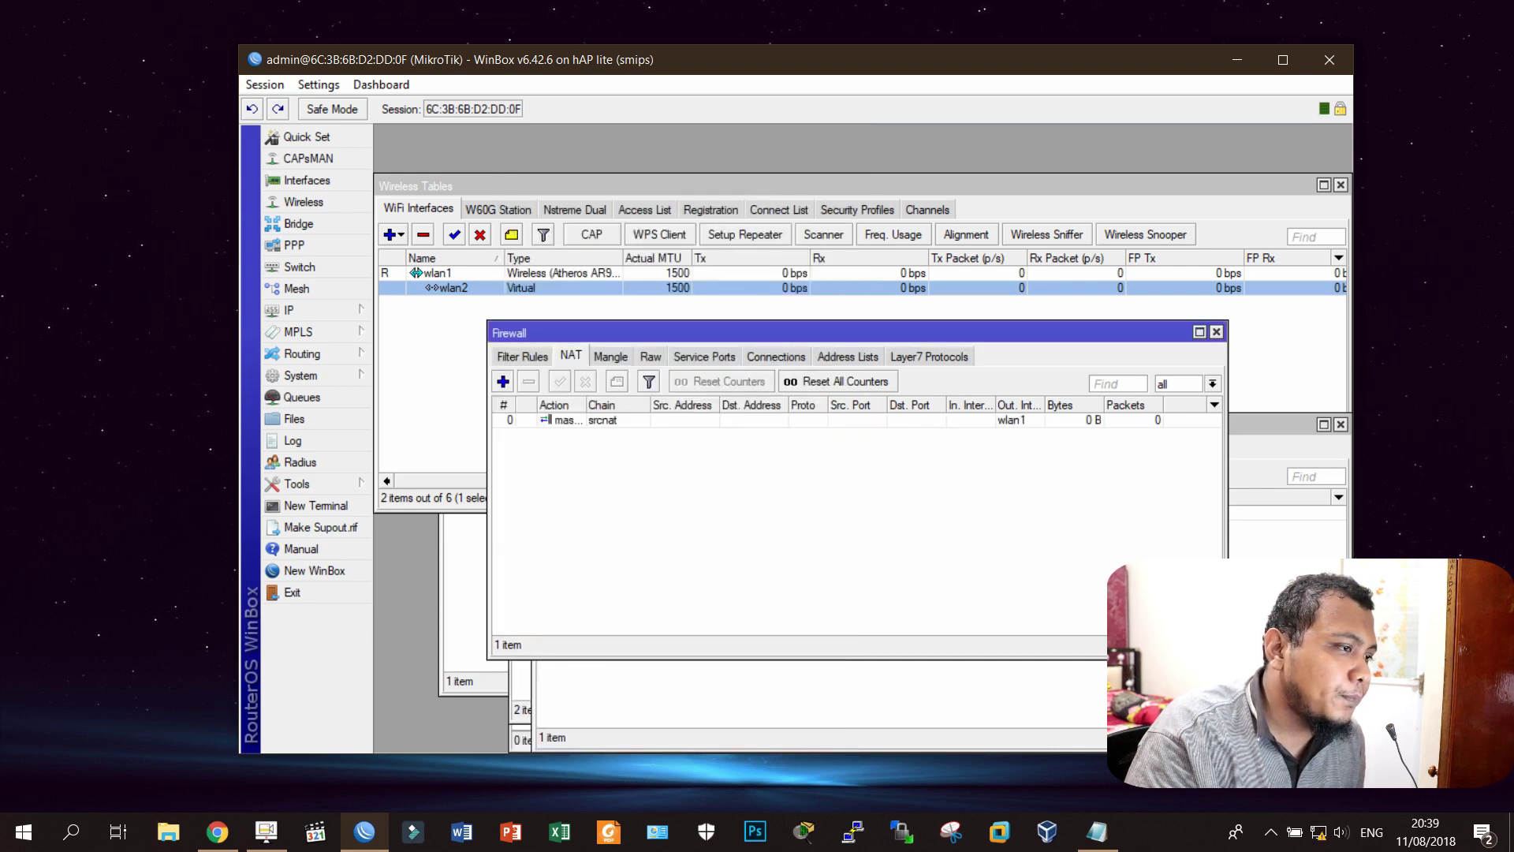
Step: Connect the computer to the open Wi-Fi network hotspot-sekolah/kantor
{"action": "left_click", "coordinate": [1313, 833]}
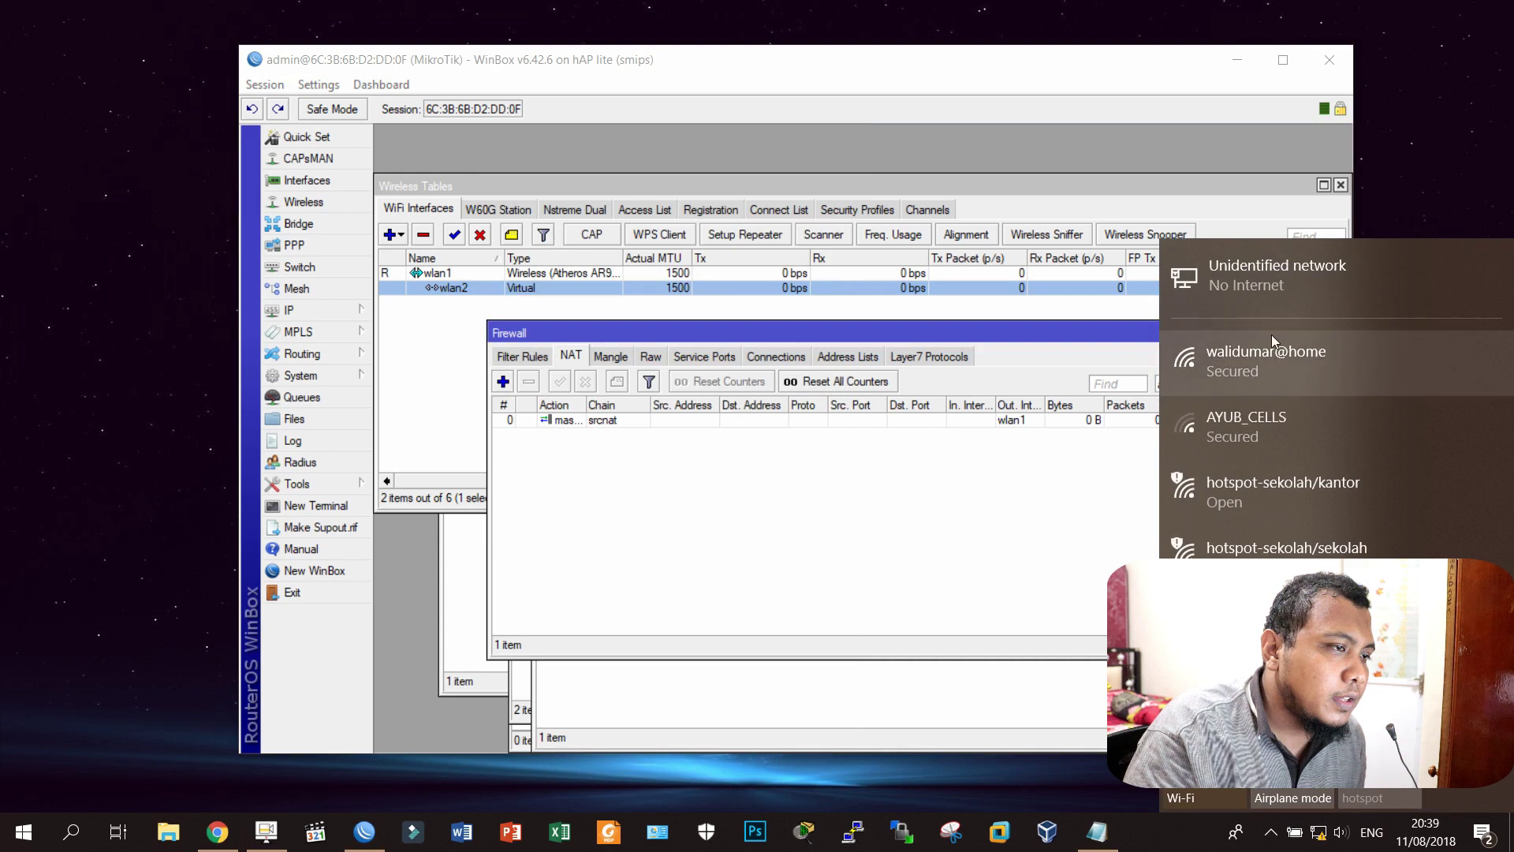
{"action": "left_click", "coordinate": [1281, 517]}
{"action": "left_click", "coordinate": [1442, 623]}
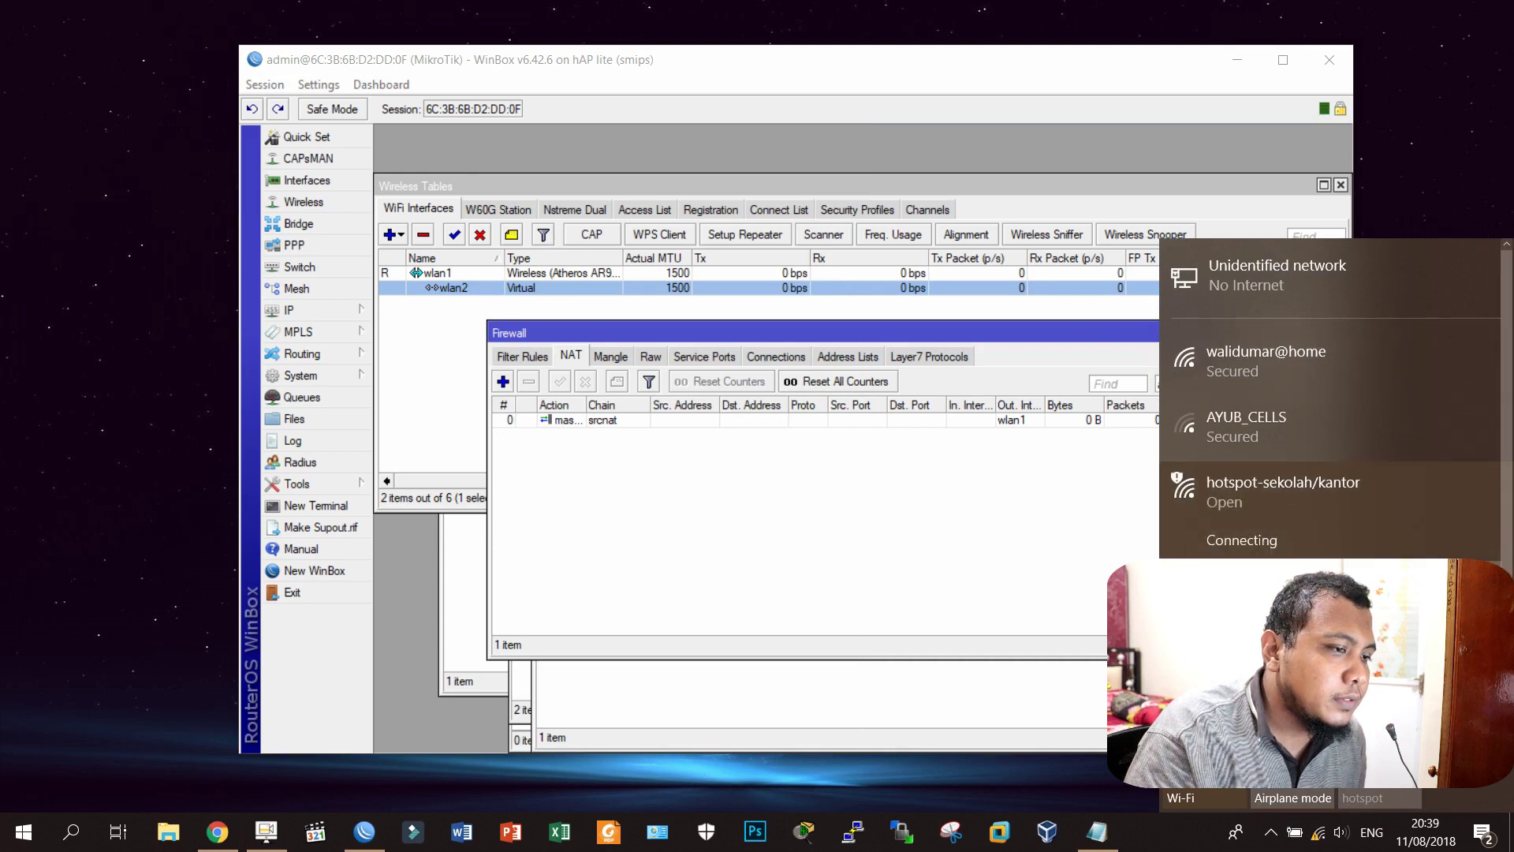
{"action": "left_click", "coordinate": [891, 537]}
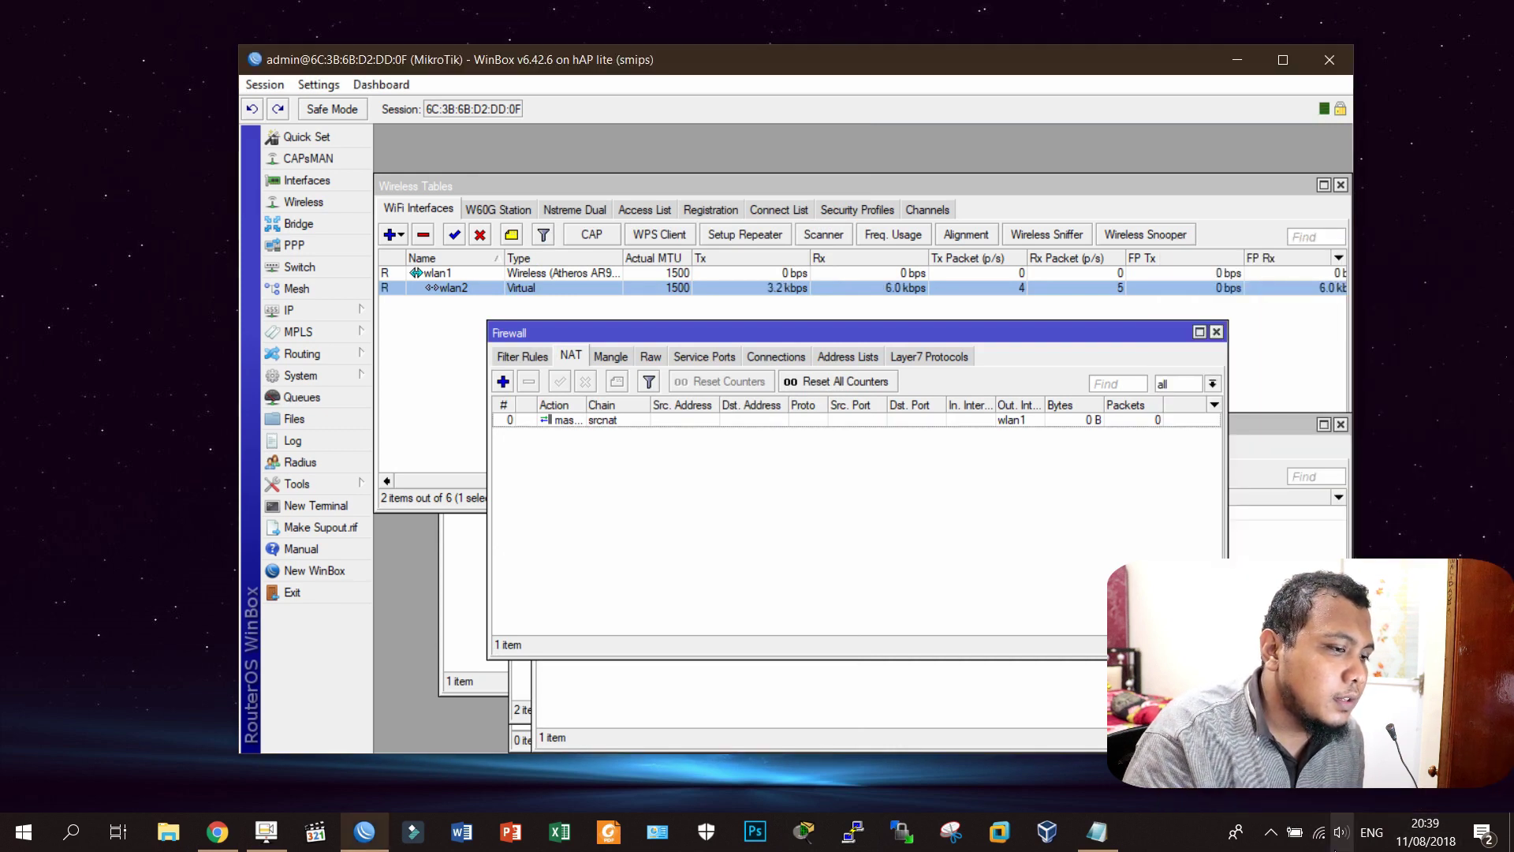
{"action": "left_click", "coordinate": [1321, 835]}
{"action": "left_click", "coordinate": [982, 541]}
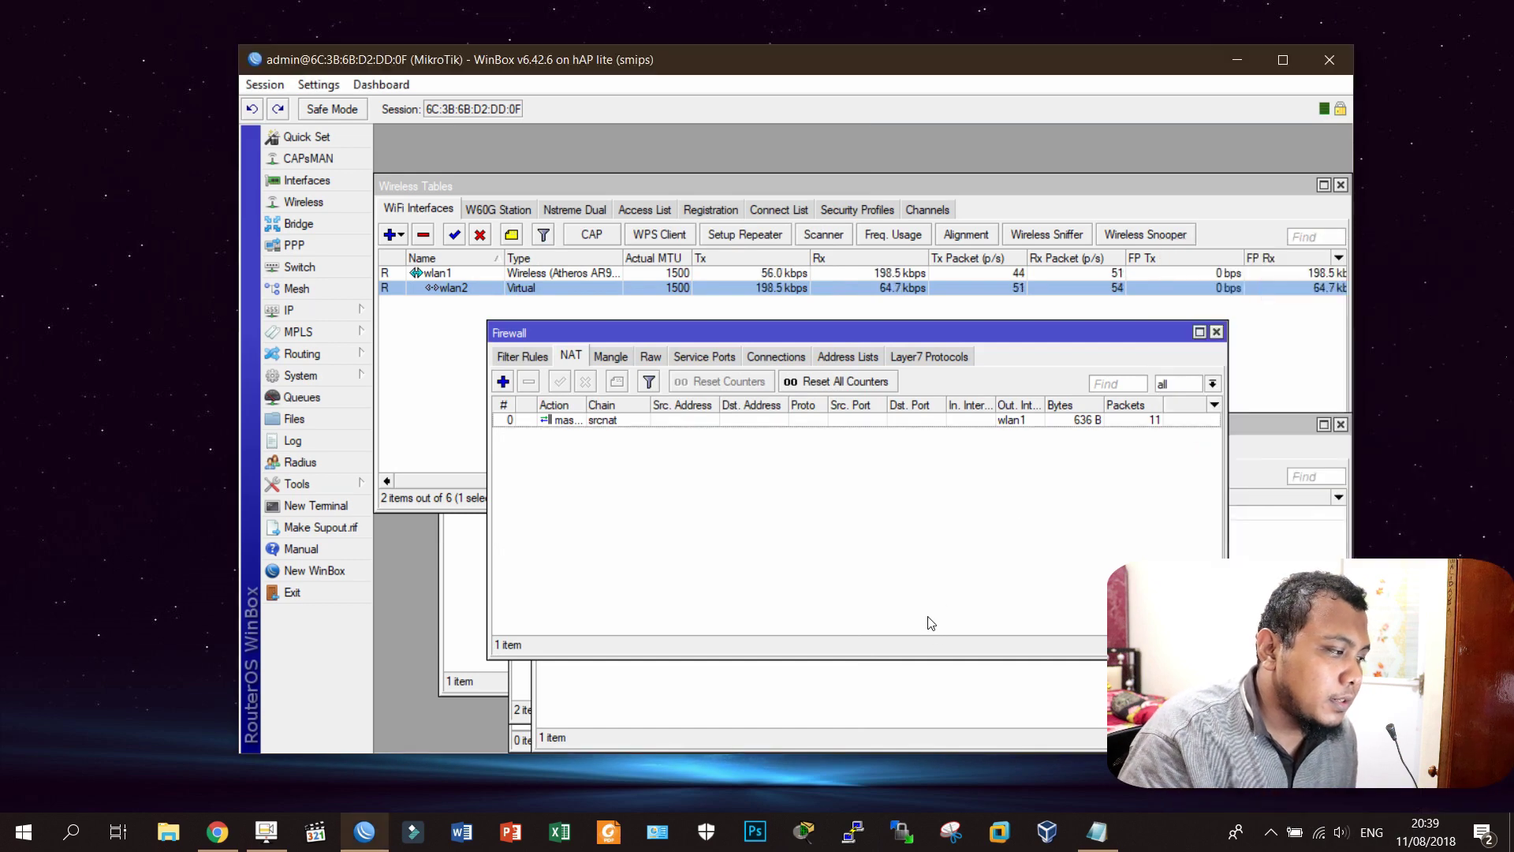
Step: Ping google.com from the Windows command prompt to test the internet connection, and minimize the prompt
{"action": "key", "text": "super+r"}
{"action": "type", "text": "cmd"}
{"action": "key", "text": "Return"}
{"action": "type", "text": "ping google.com"}
{"action": "key", "text": "Return"}
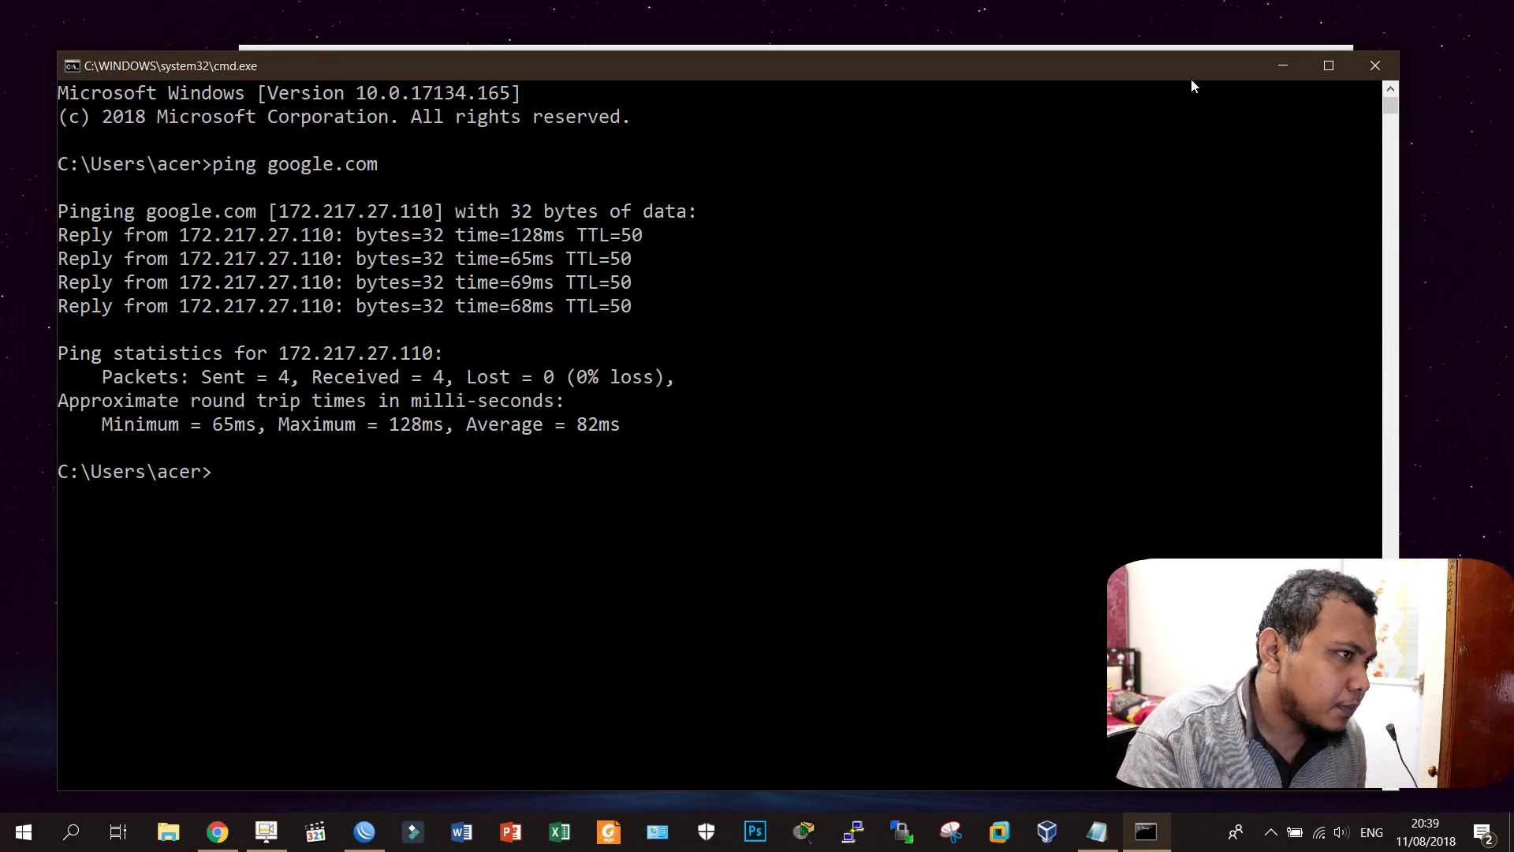
{"action": "left_click", "coordinate": [1281, 67]}
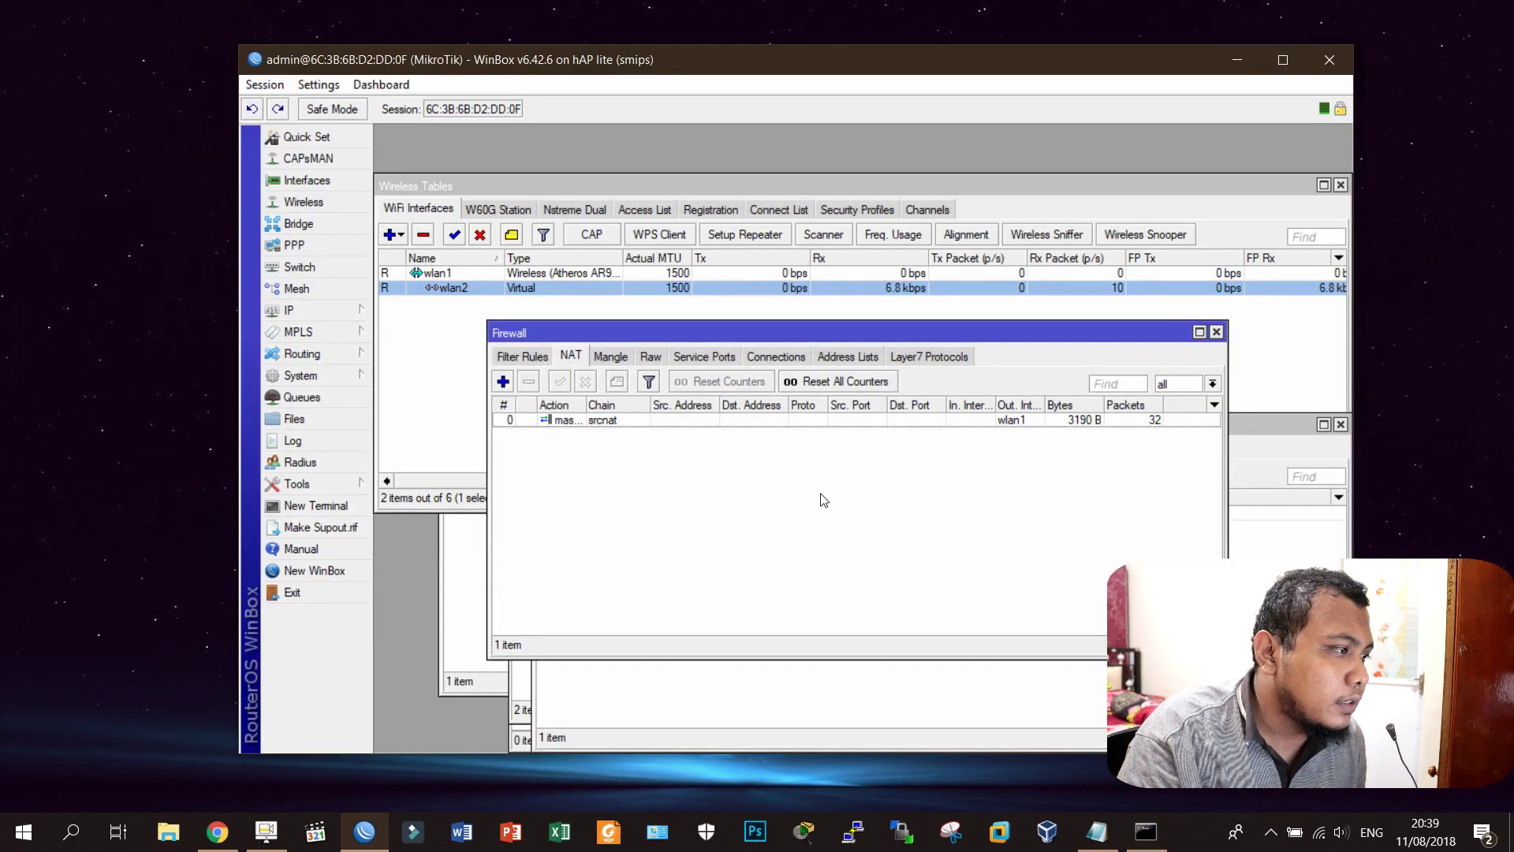
Step: Open Torch for the wlan2 interface and maximize its window
{"action": "left_click", "coordinate": [534, 359]}
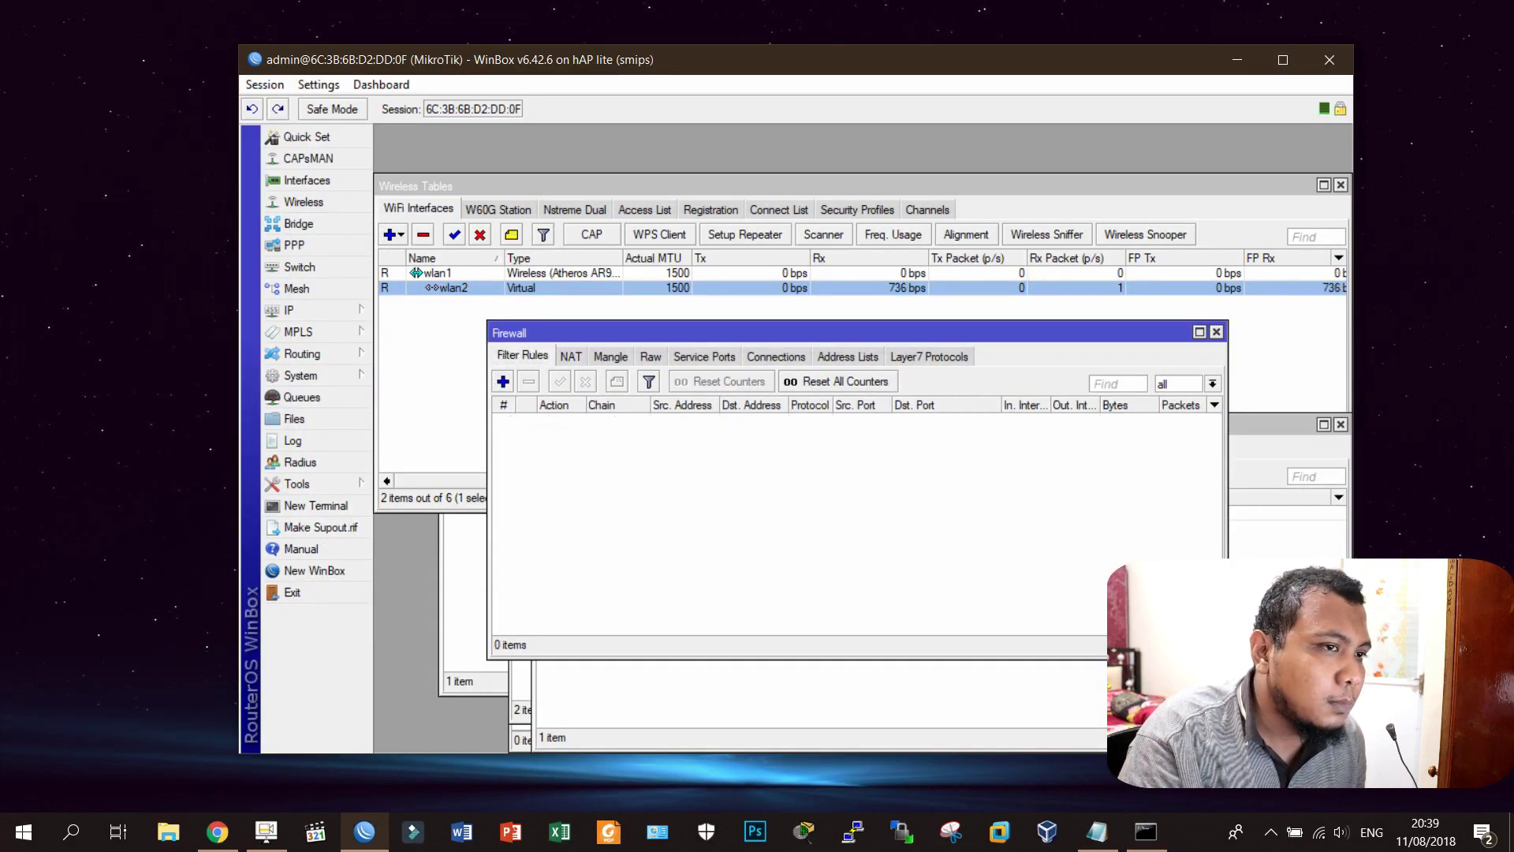
{"action": "double_click", "coordinate": [436, 289]}
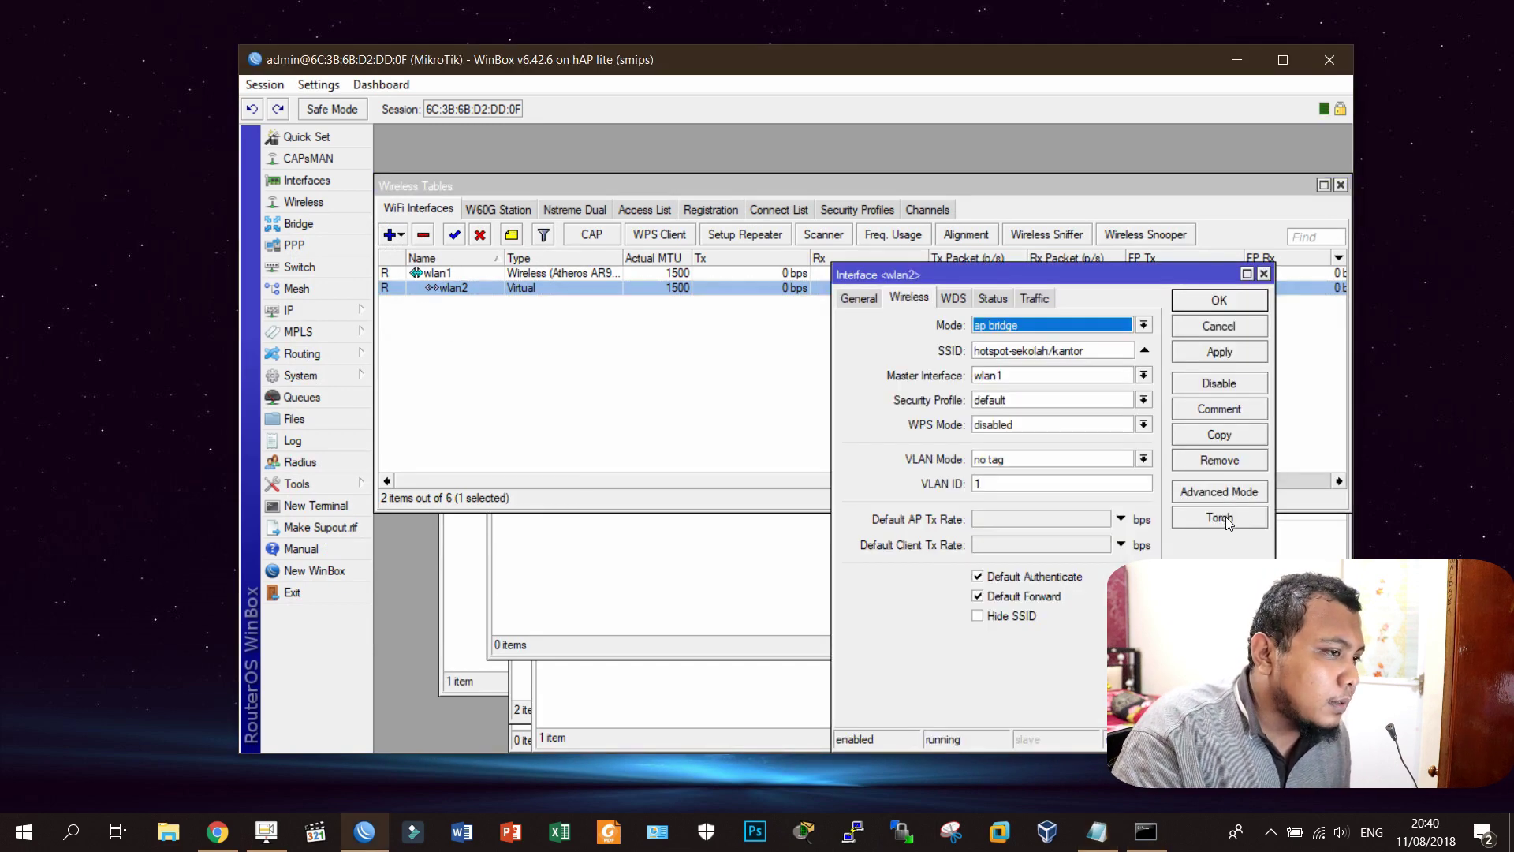
{"action": "left_click", "coordinate": [1219, 518]}
{"action": "left_click_drag", "start_coordinate": [664, 182], "coordinate": [574, 121]}
{"action": "double_click", "coordinate": [697, 144]}
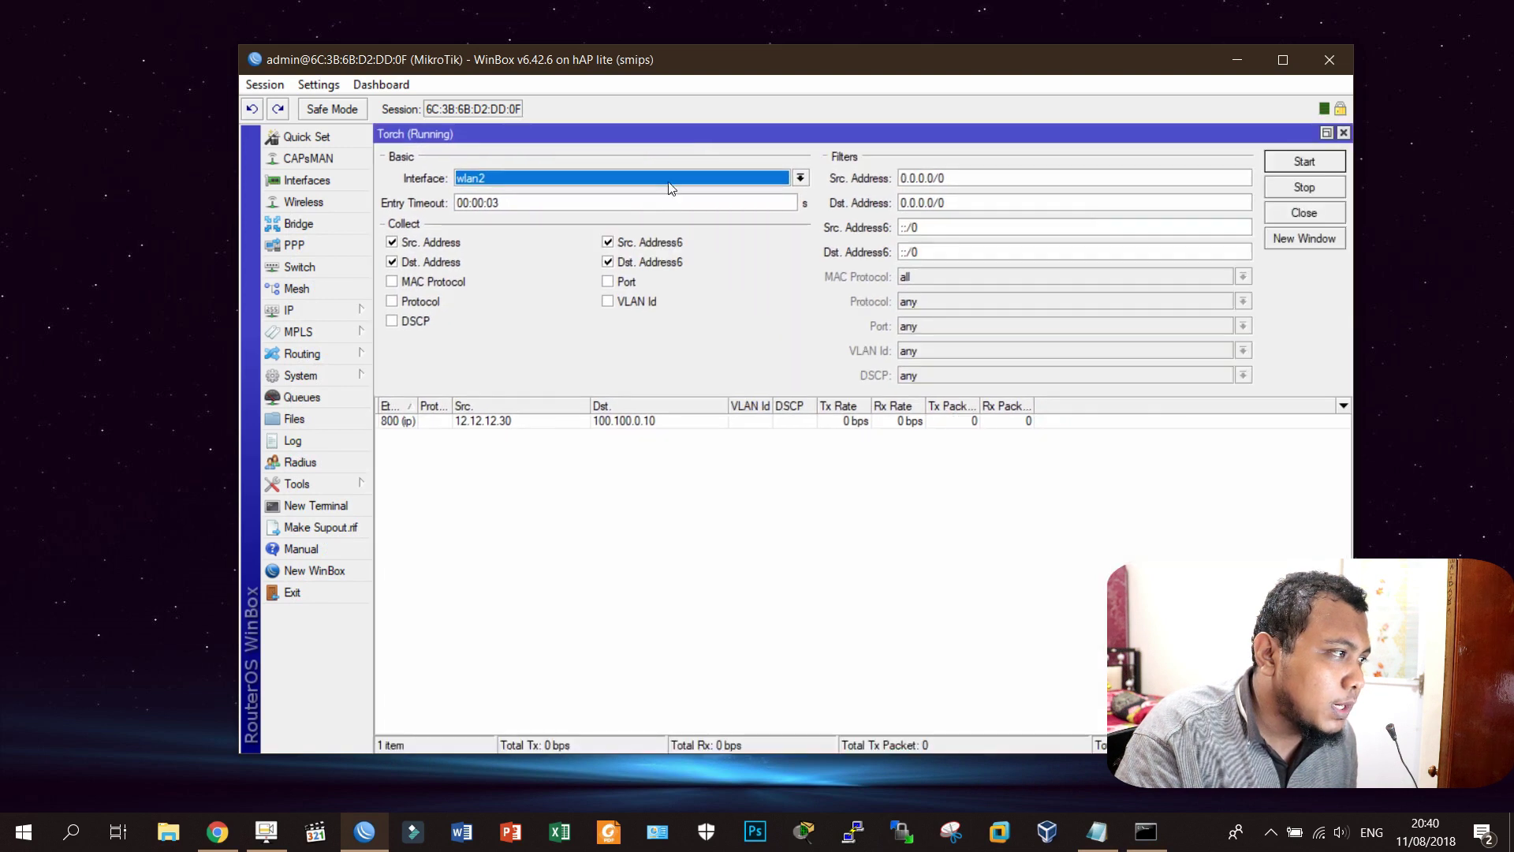
Step: Set Torch's entry timeout to 00:00:15 and include protocol and port in the collected data
{"action": "left_click", "coordinate": [577, 206]}
{"action": "key", "text": "BackSpace"}
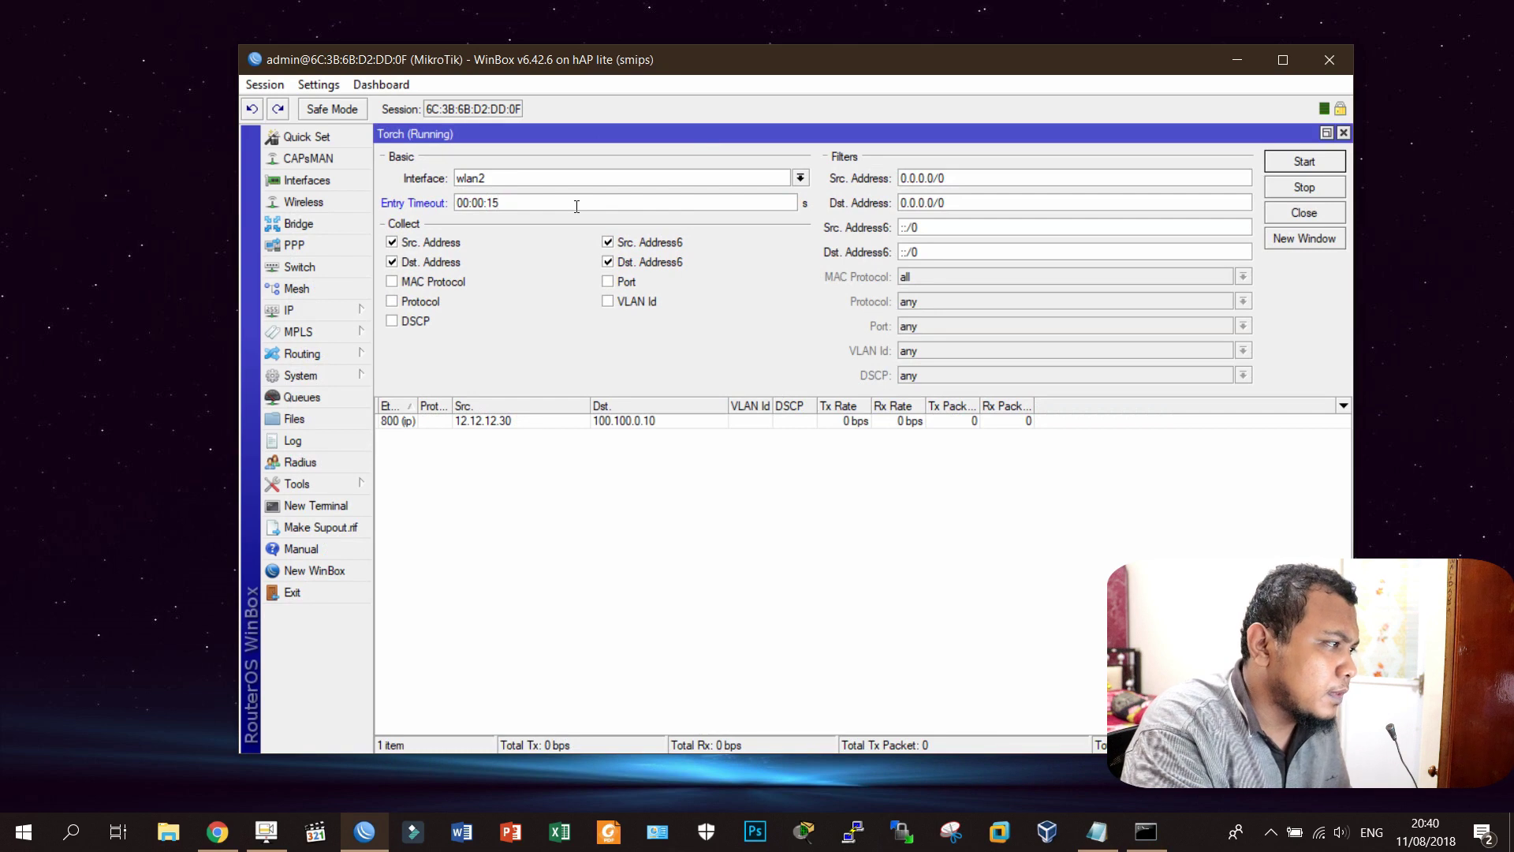
{"action": "left_click", "coordinate": [486, 305]}
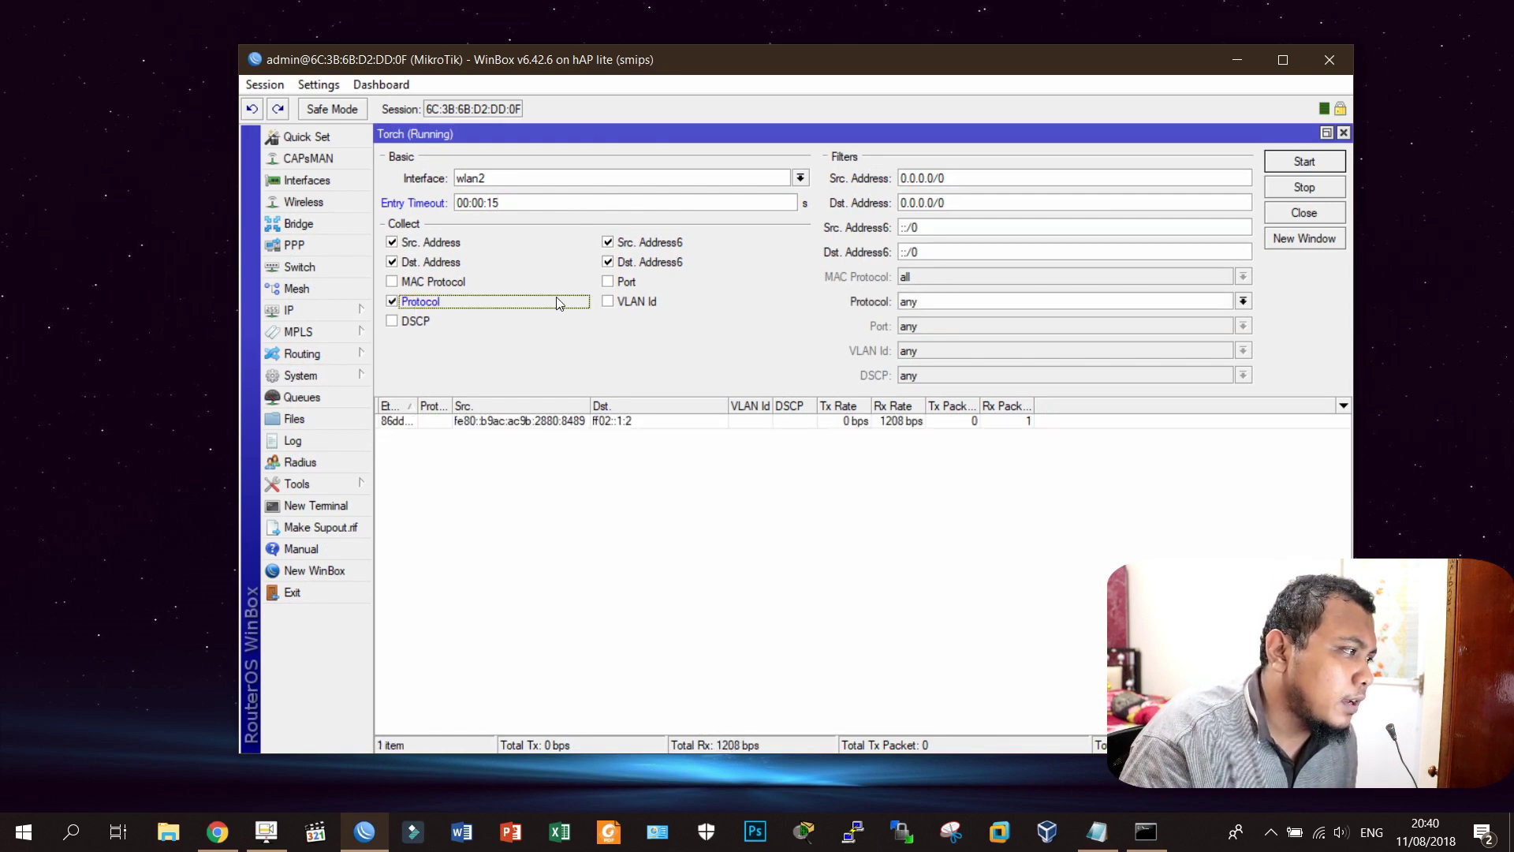
{"action": "left_click", "coordinate": [618, 281]}
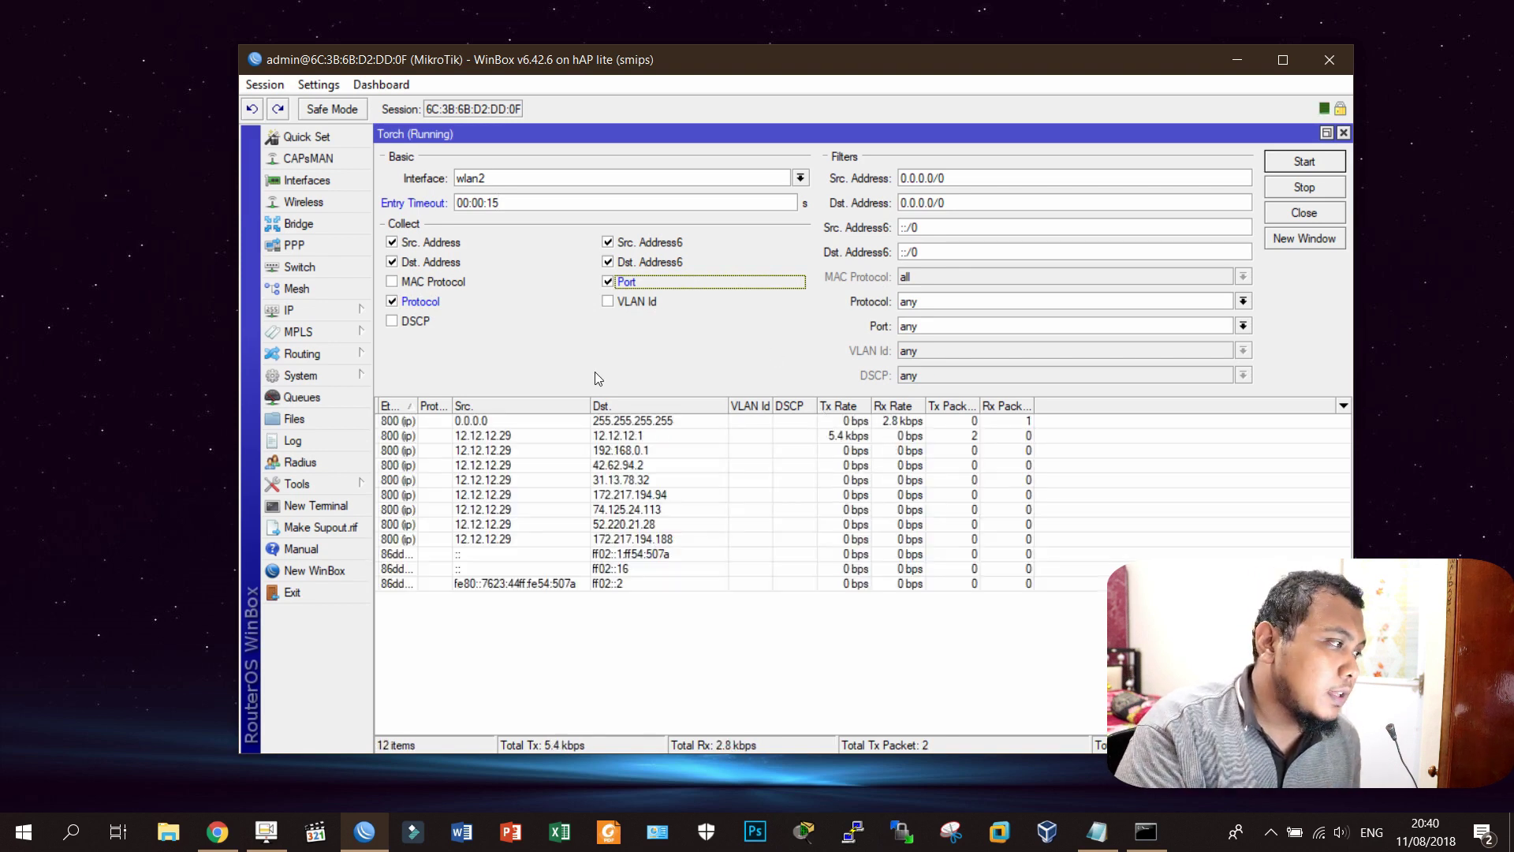
Step: Check the DHCP client and the DHCP server's leases, widening the active host name column to read it fully
{"action": "left_click", "coordinate": [315, 310]}
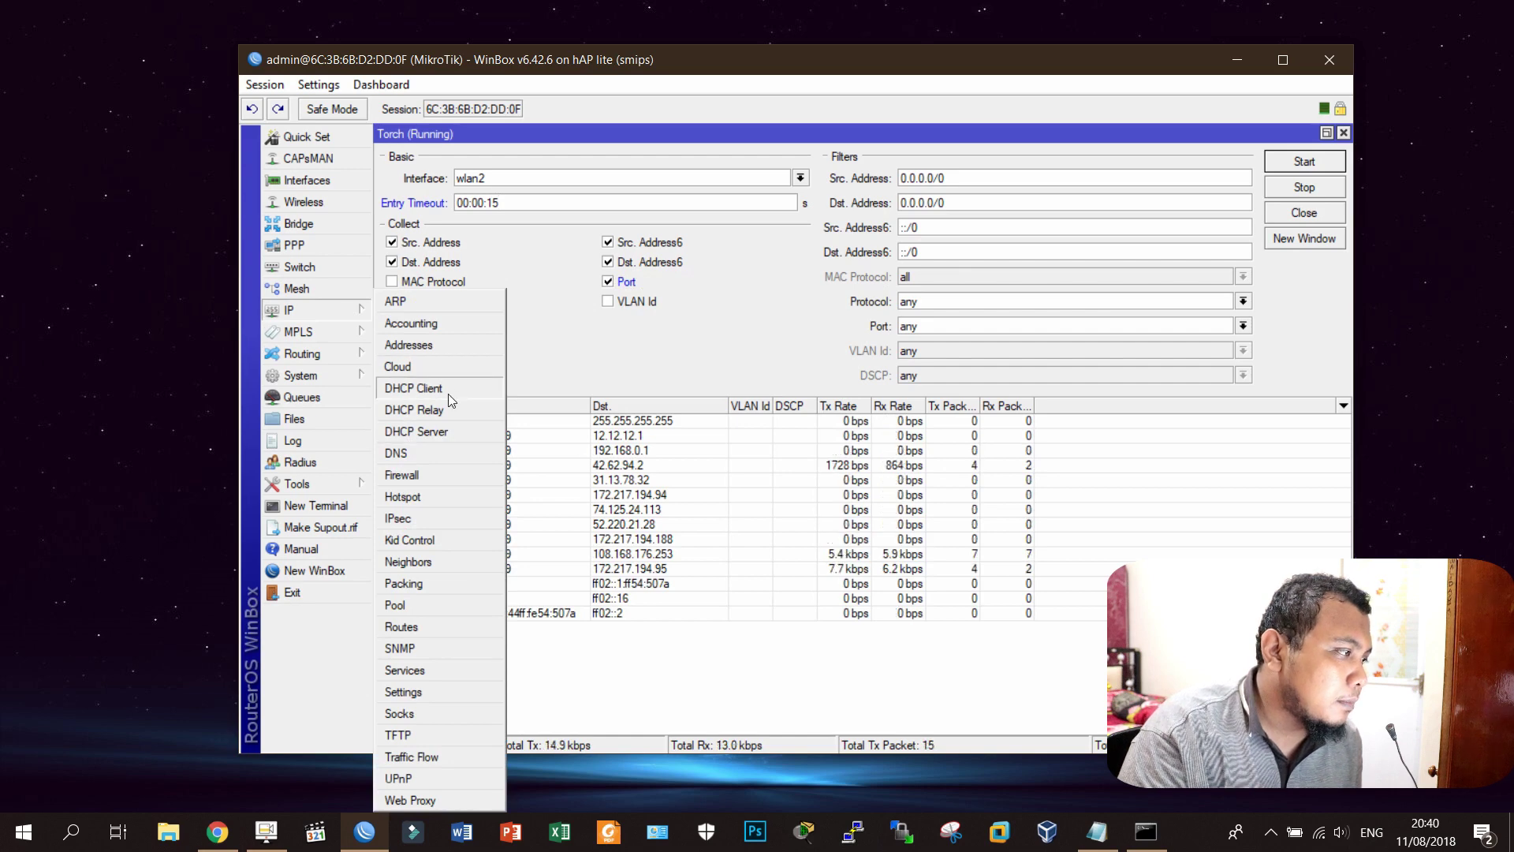
{"action": "left_click", "coordinate": [418, 388]}
{"action": "left_click", "coordinate": [331, 310]}
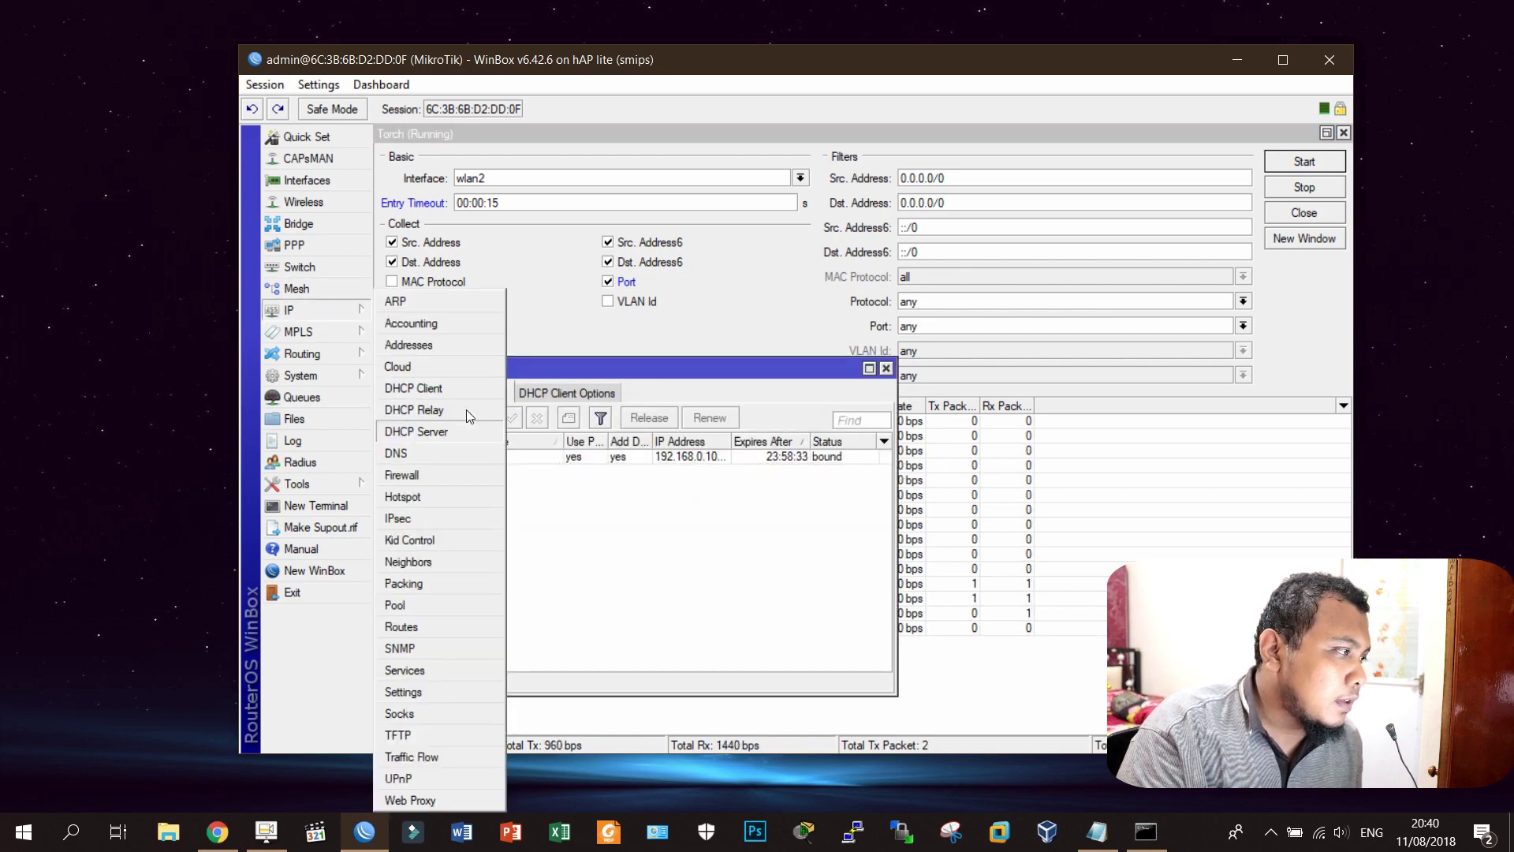
{"action": "left_click", "coordinate": [422, 432]}
{"action": "left_click", "coordinate": [656, 449]}
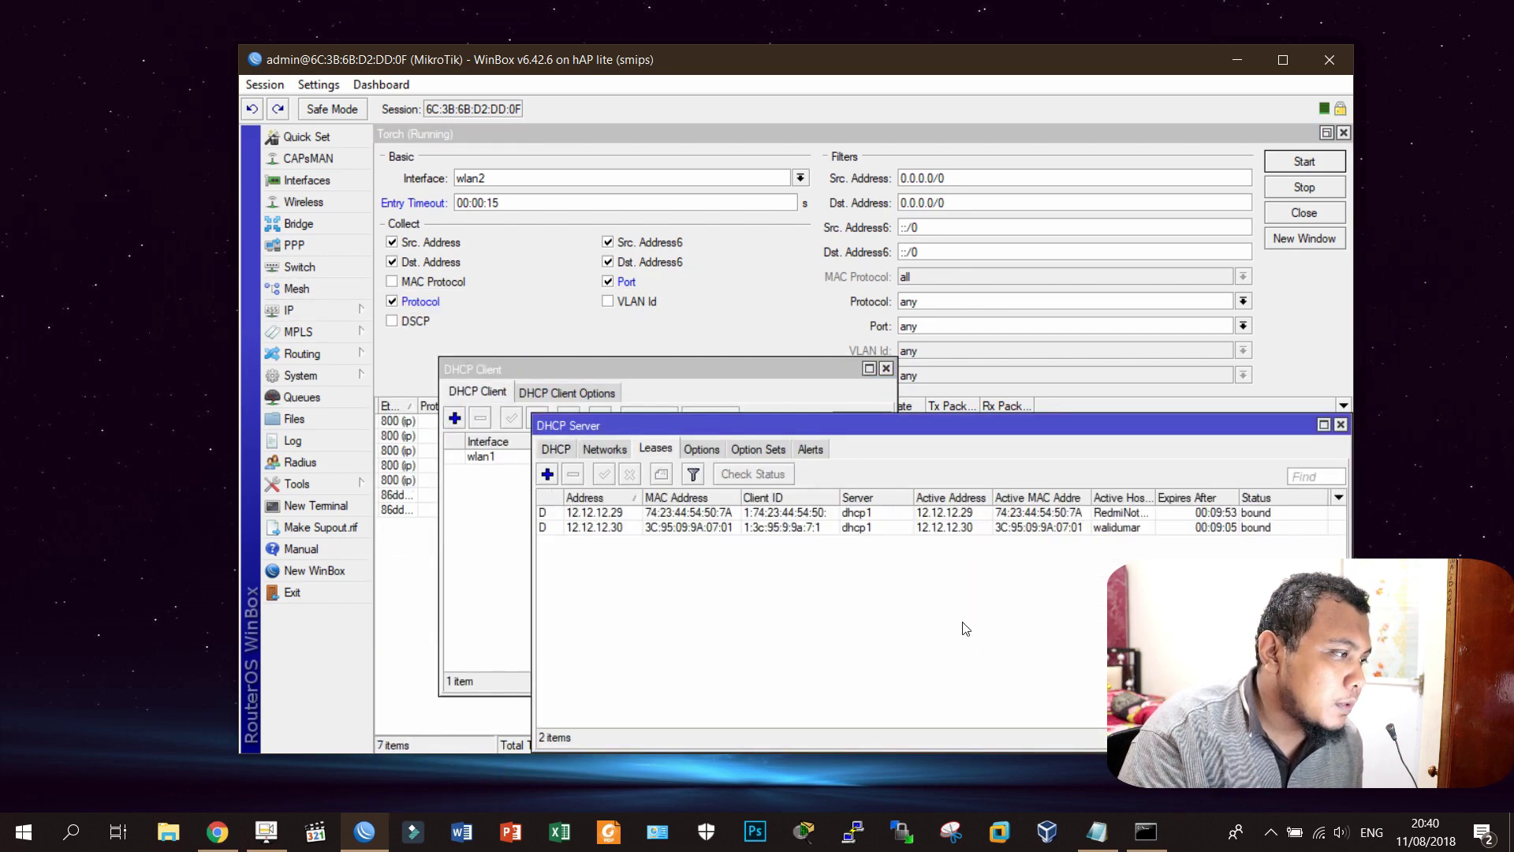
{"action": "left_click_drag", "start_coordinate": [1154, 496], "coordinate": [1190, 497]}
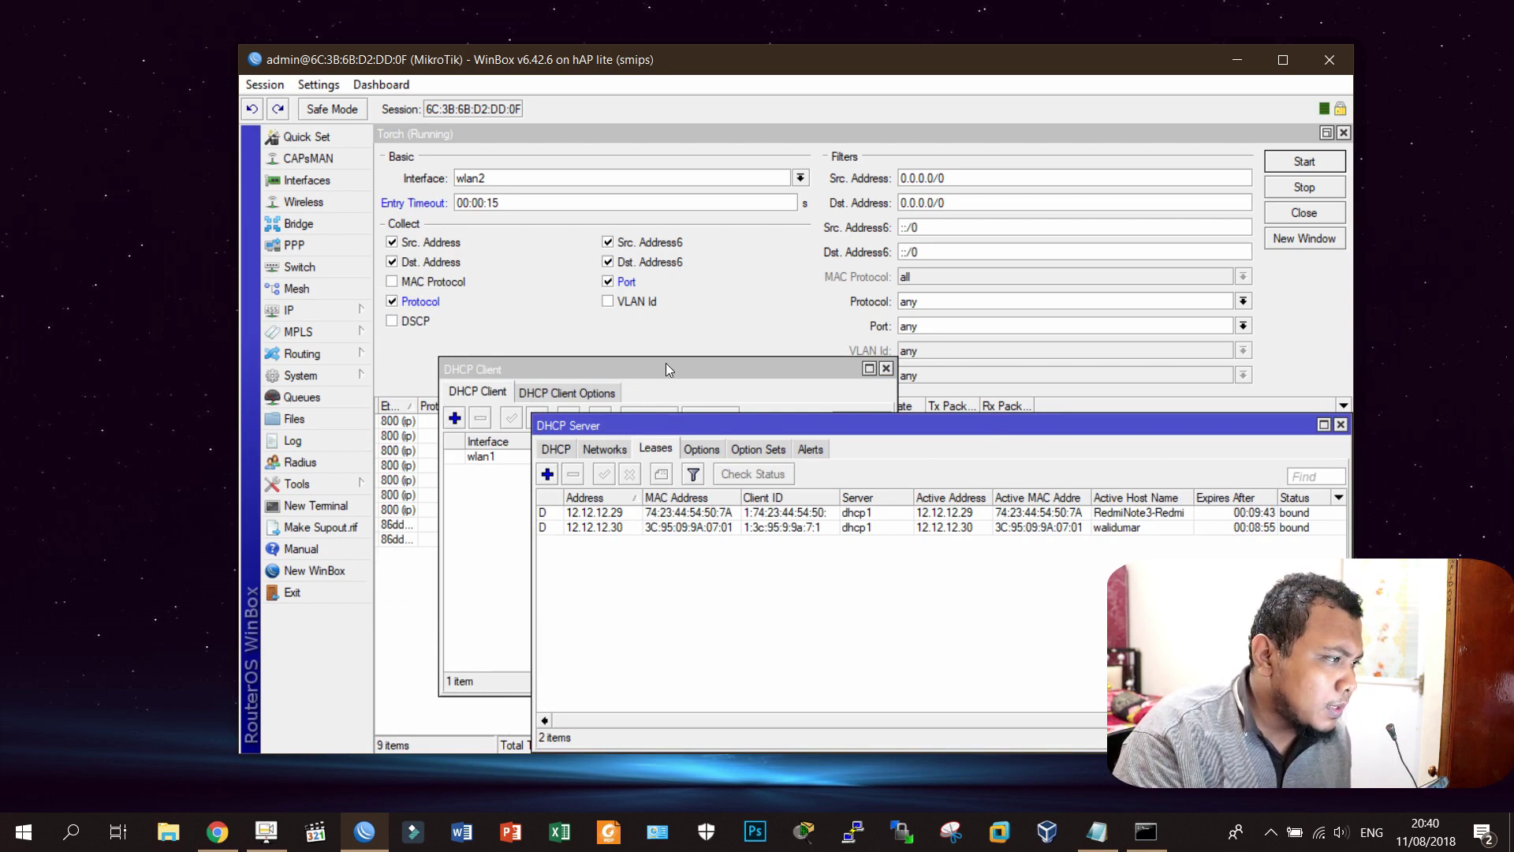
Step: Restart Torch on wlan2 and examine the protocols, destination addresses and ports of the connected device's traffic
{"action": "left_click", "coordinate": [707, 149]}
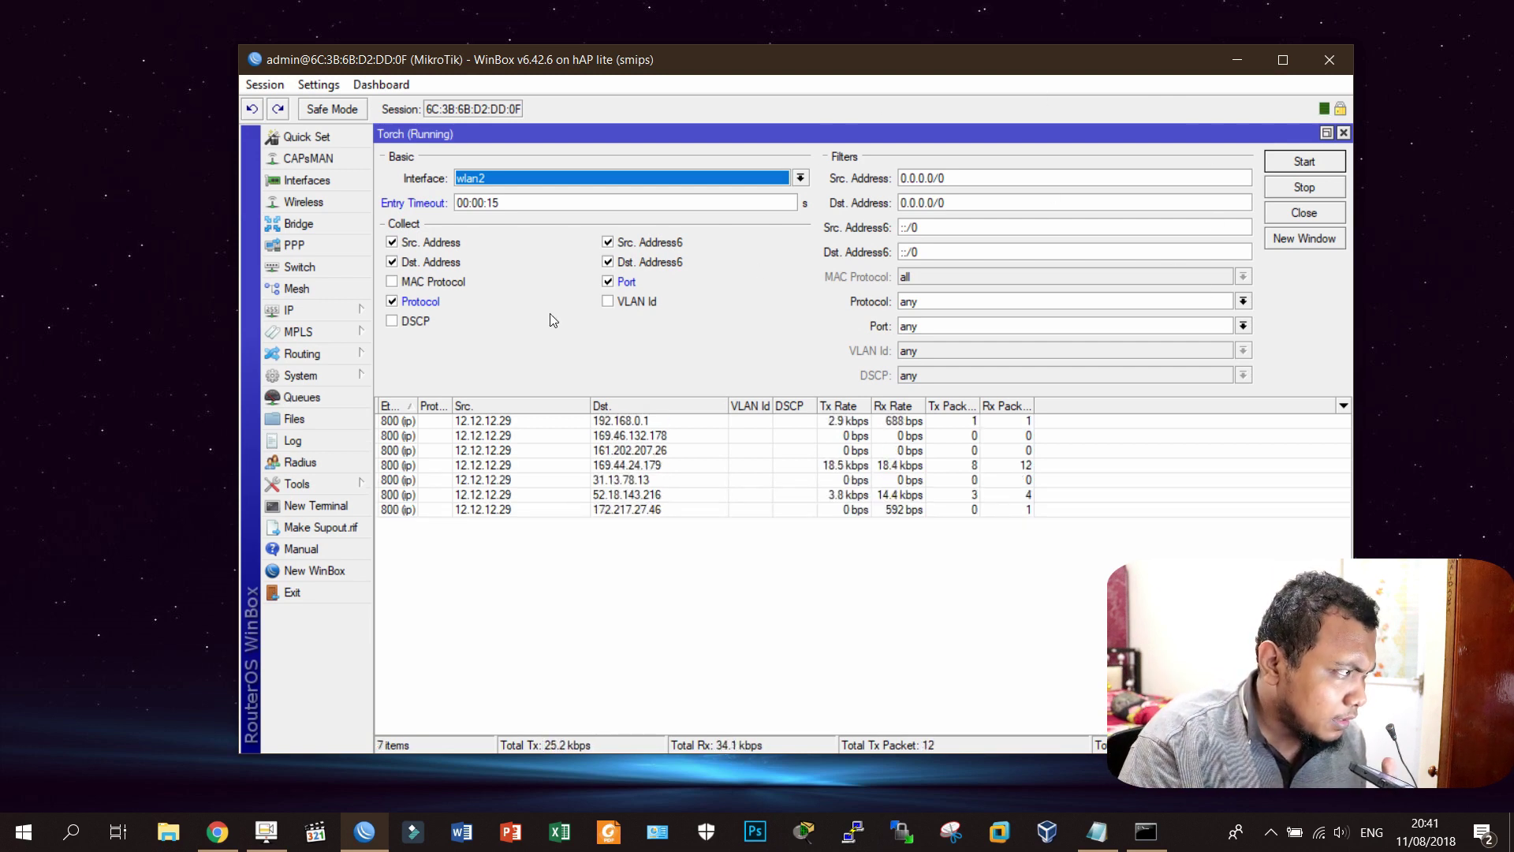
{"action": "left_click", "coordinate": [1305, 168]}
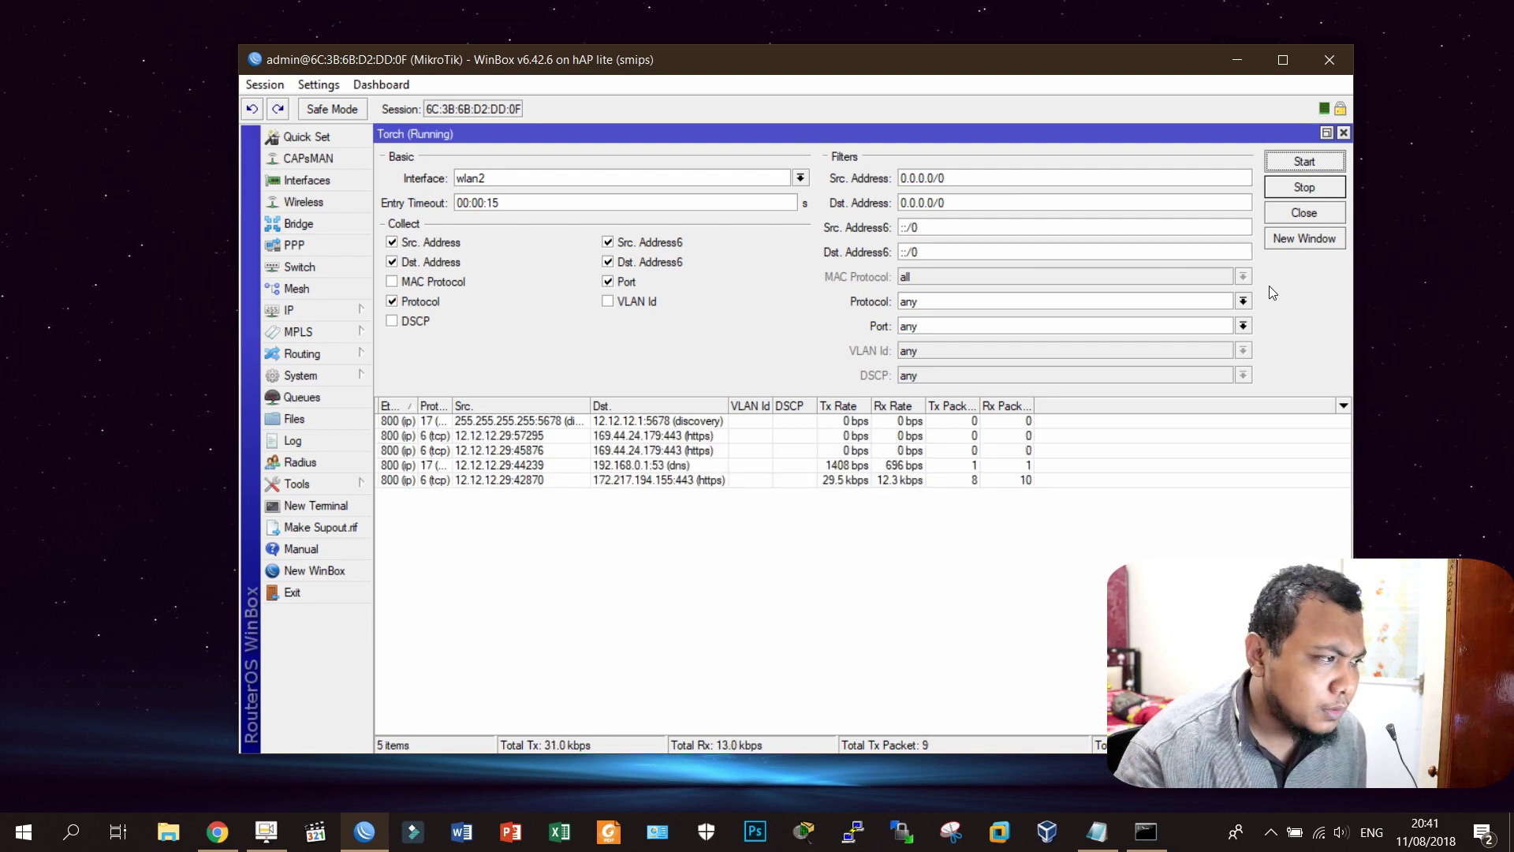
{"action": "left_click", "coordinate": [667, 465]}
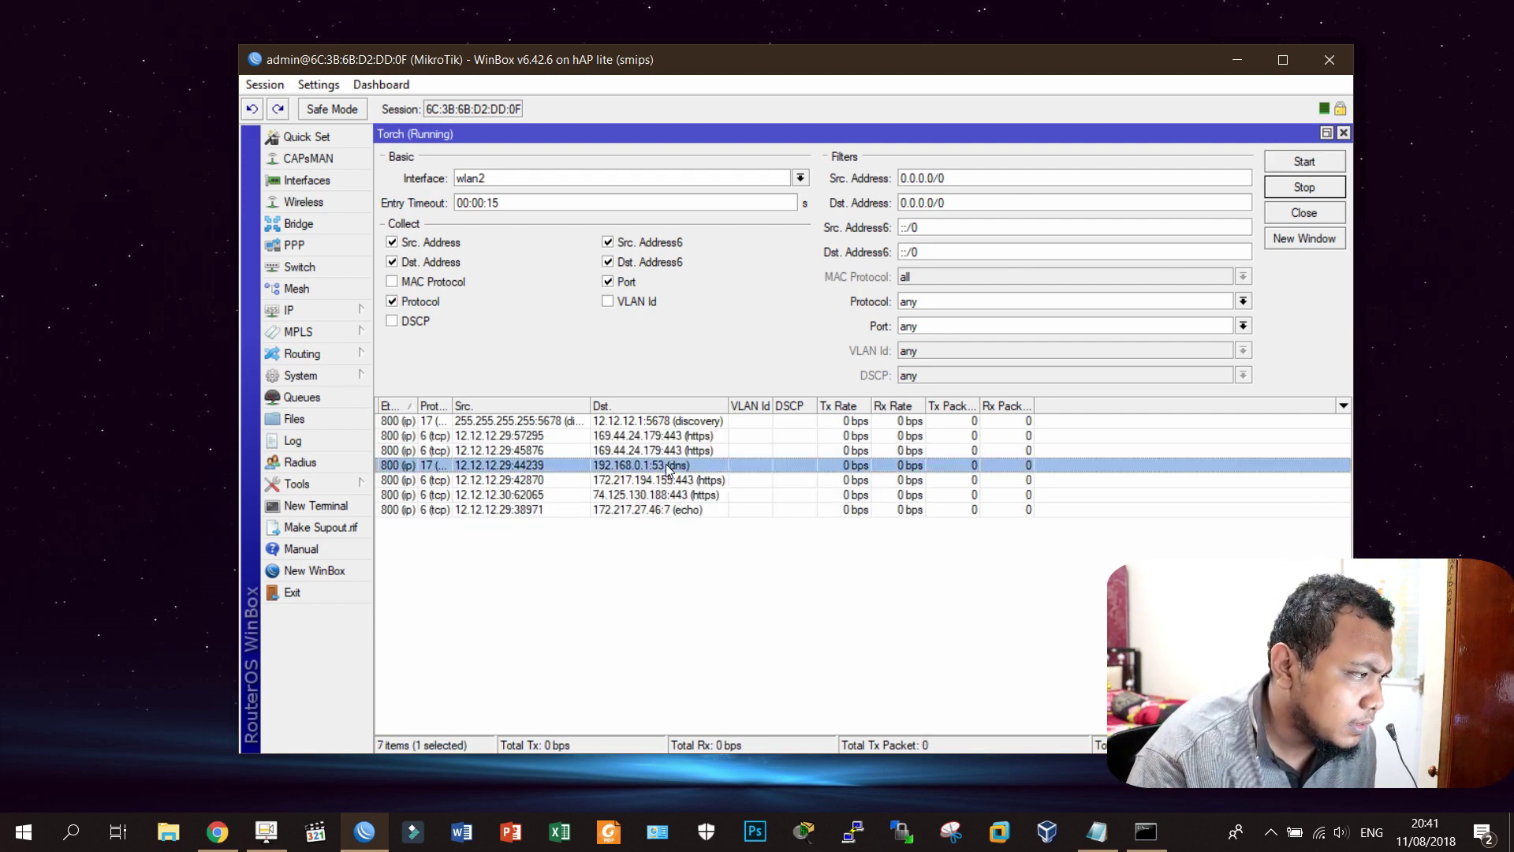
{"action": "left_click", "coordinate": [703, 509]}
{"action": "left_click", "coordinate": [695, 551]}
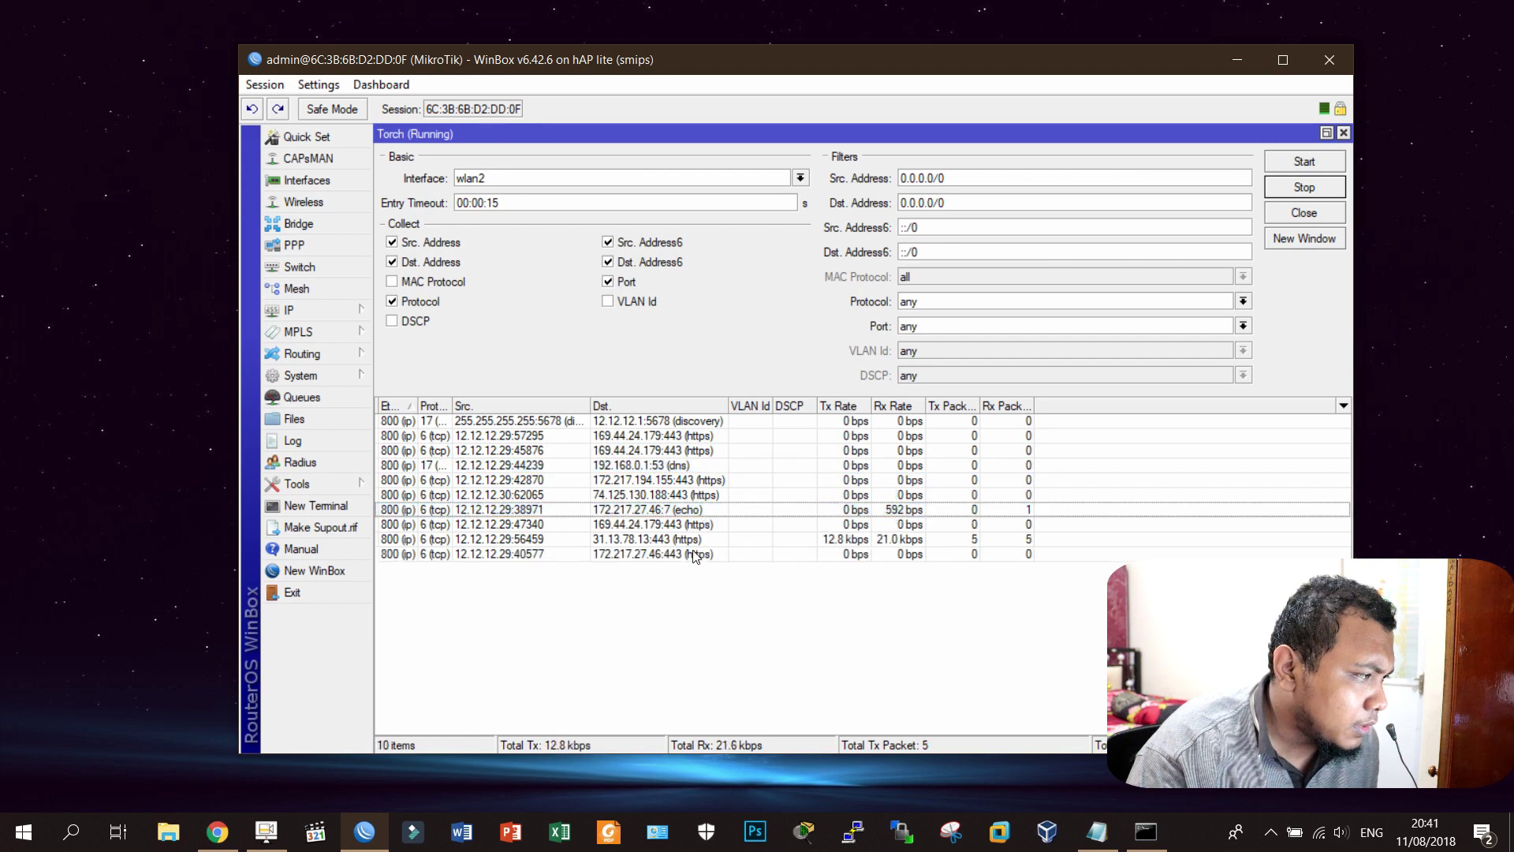
{"action": "left_click", "coordinate": [698, 554]}
{"action": "left_click", "coordinate": [713, 478]}
{"action": "left_click", "coordinate": [715, 451]}
{"action": "left_click", "coordinate": [710, 478]}
{"action": "left_click", "coordinate": [698, 539]}
{"action": "left_click", "coordinate": [699, 584]}
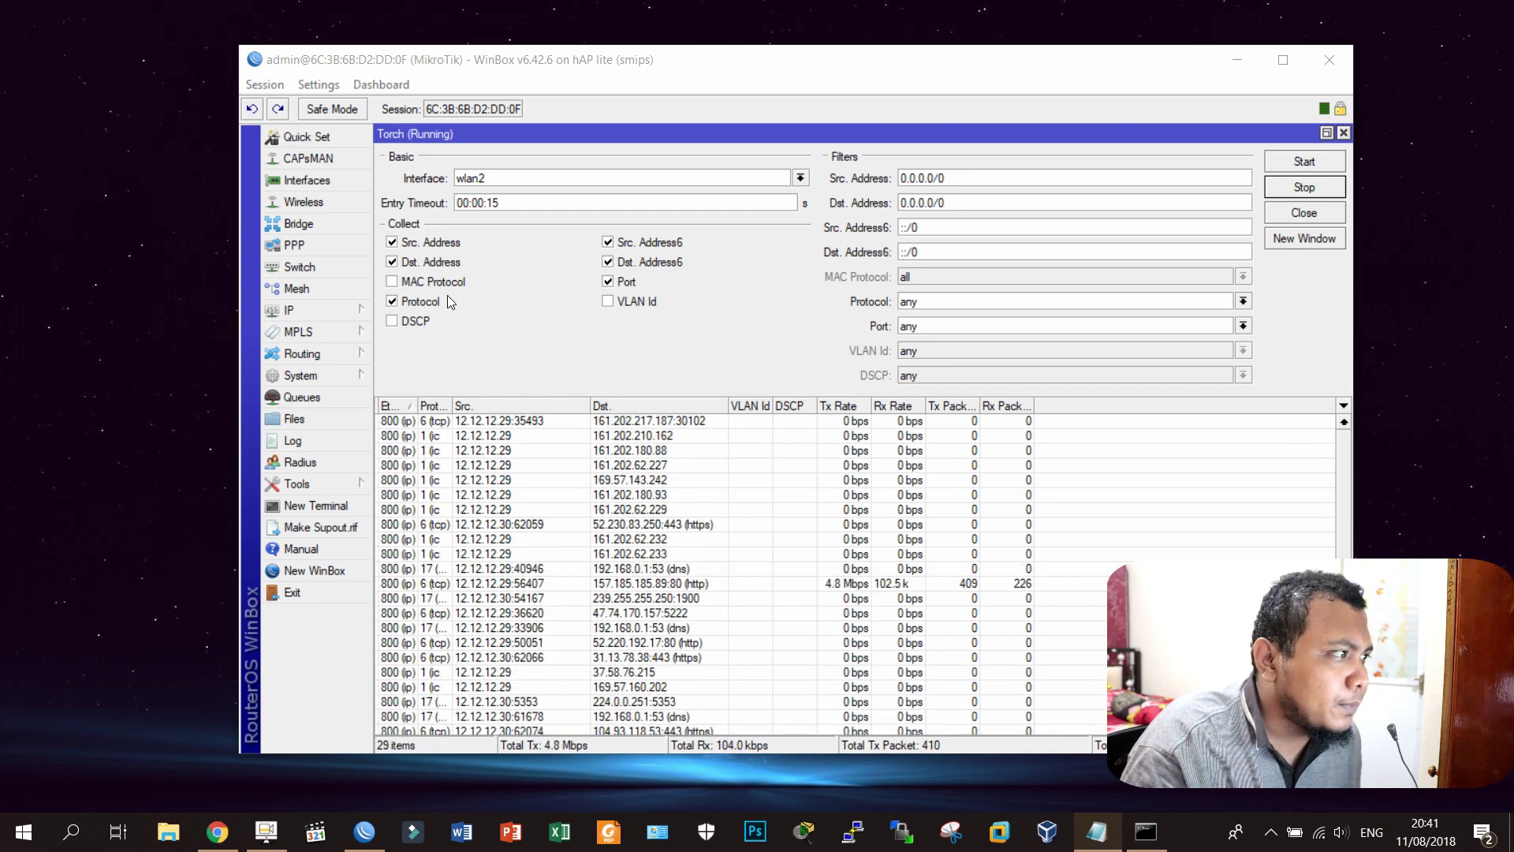
Step: Create a new firewall filter rule with chain forward and protocol 6 (tcp)
{"action": "left_click", "coordinate": [352, 312]}
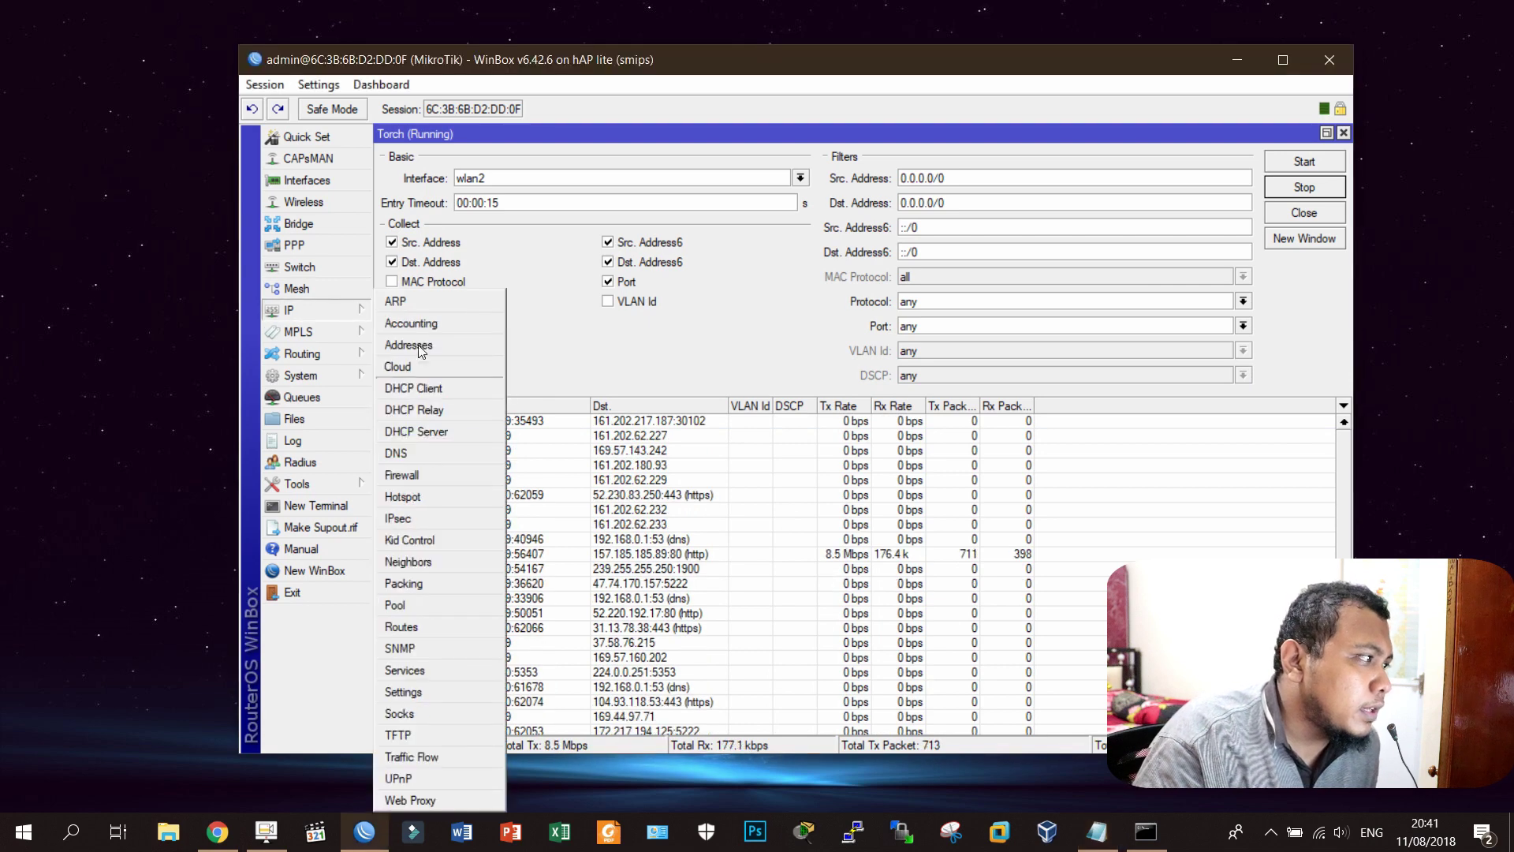
{"action": "left_click", "coordinate": [436, 485]}
{"action": "left_click_drag", "start_coordinate": [524, 347], "coordinate": [493, 193]}
{"action": "left_click", "coordinate": [478, 243]}
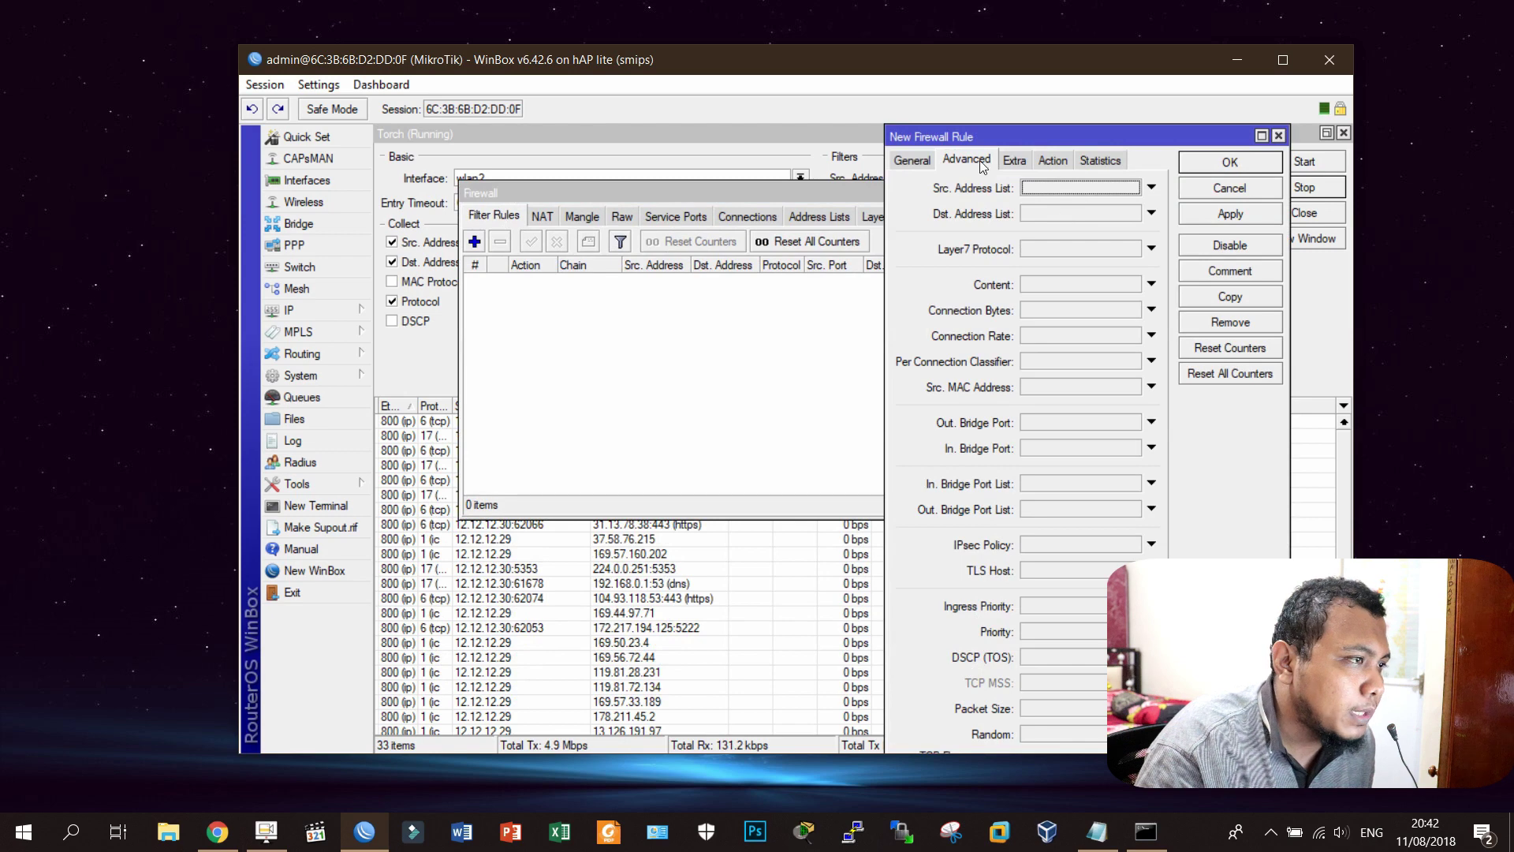
{"action": "left_click", "coordinate": [887, 193]}
{"action": "left_click", "coordinate": [907, 144]}
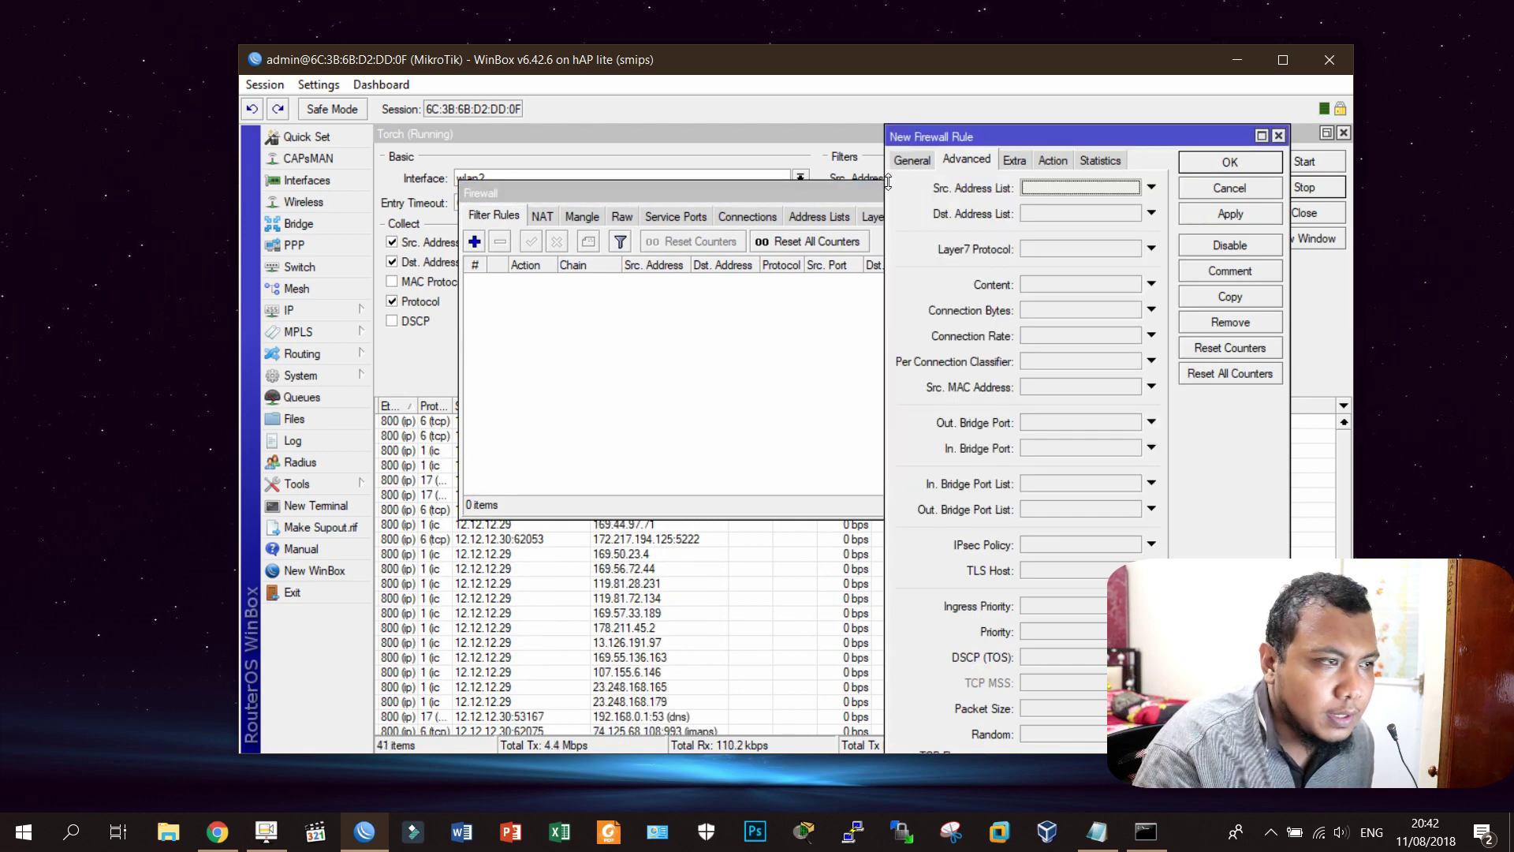
{"action": "left_click_drag", "start_coordinate": [914, 137], "coordinate": [560, 136]}
{"action": "left_click", "coordinate": [556, 160]}
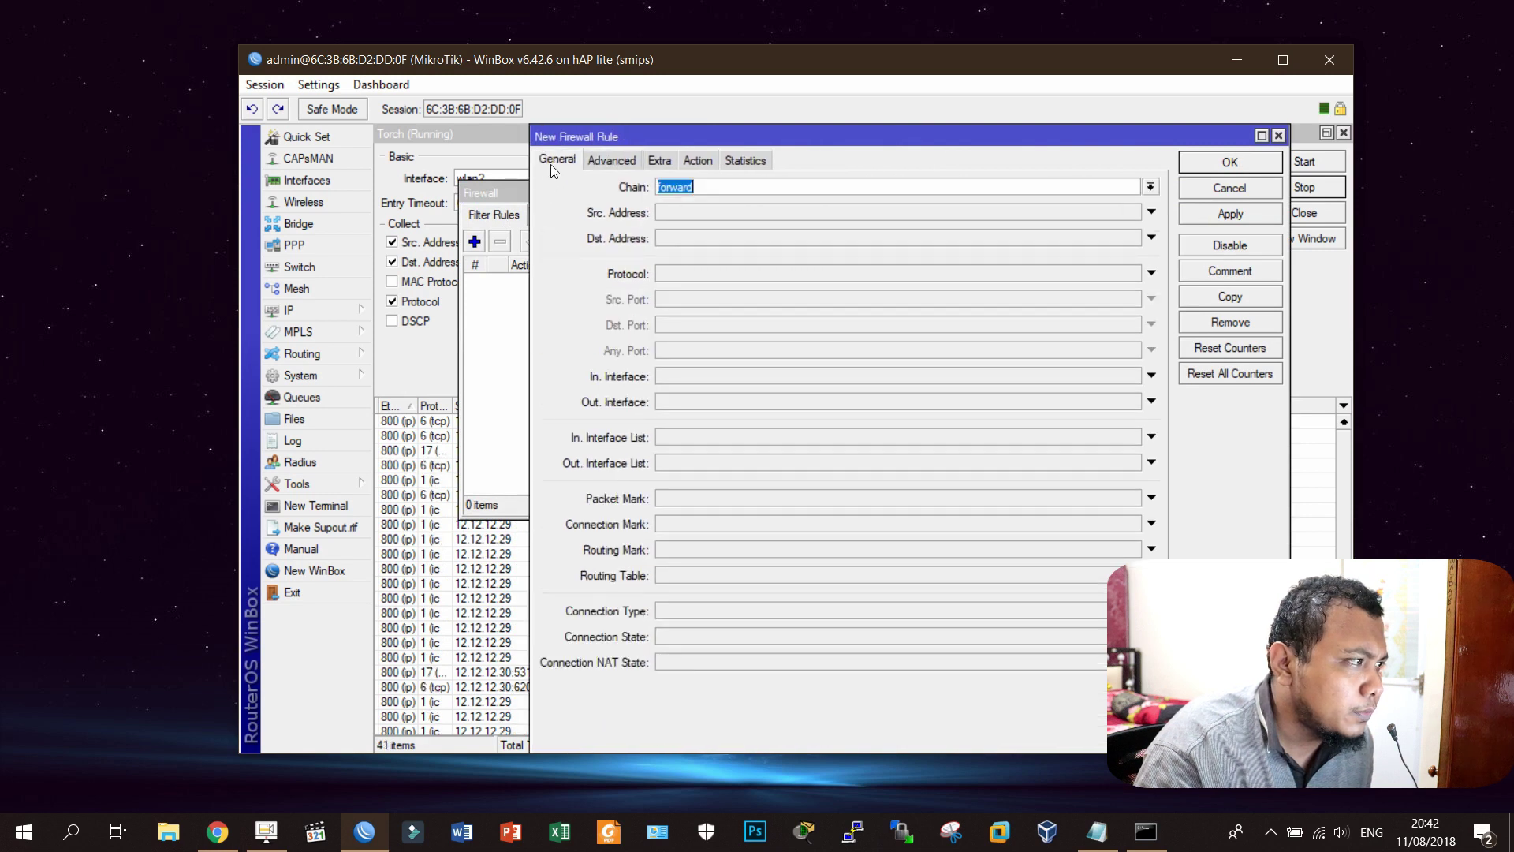
{"action": "left_click", "coordinate": [709, 272]}
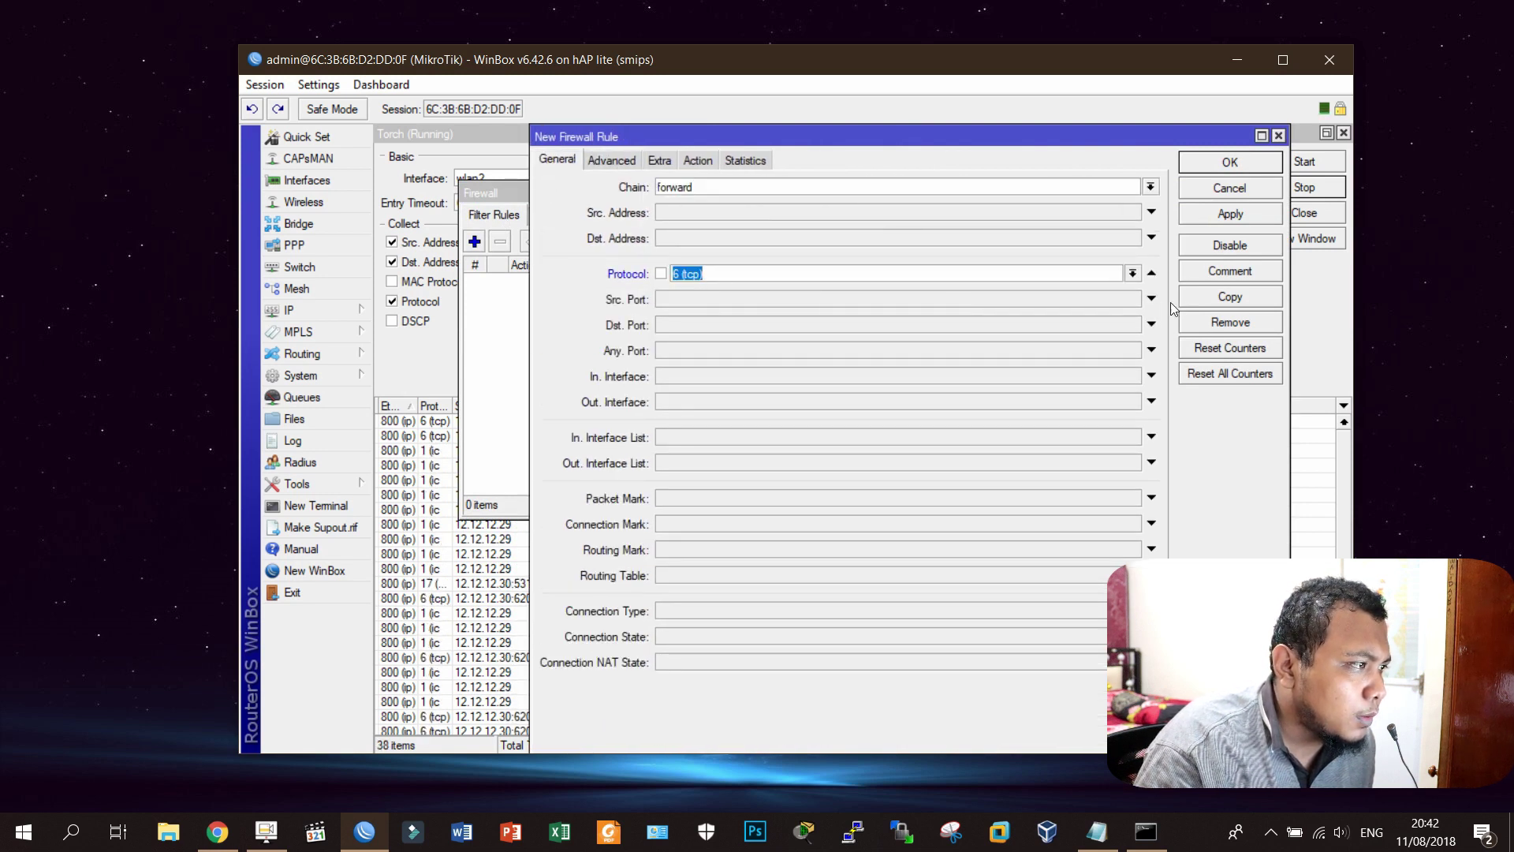
Step: Set the filter rule's destination port to 10004 and its in interface to wlan2
{"action": "left_click", "coordinate": [694, 324]}
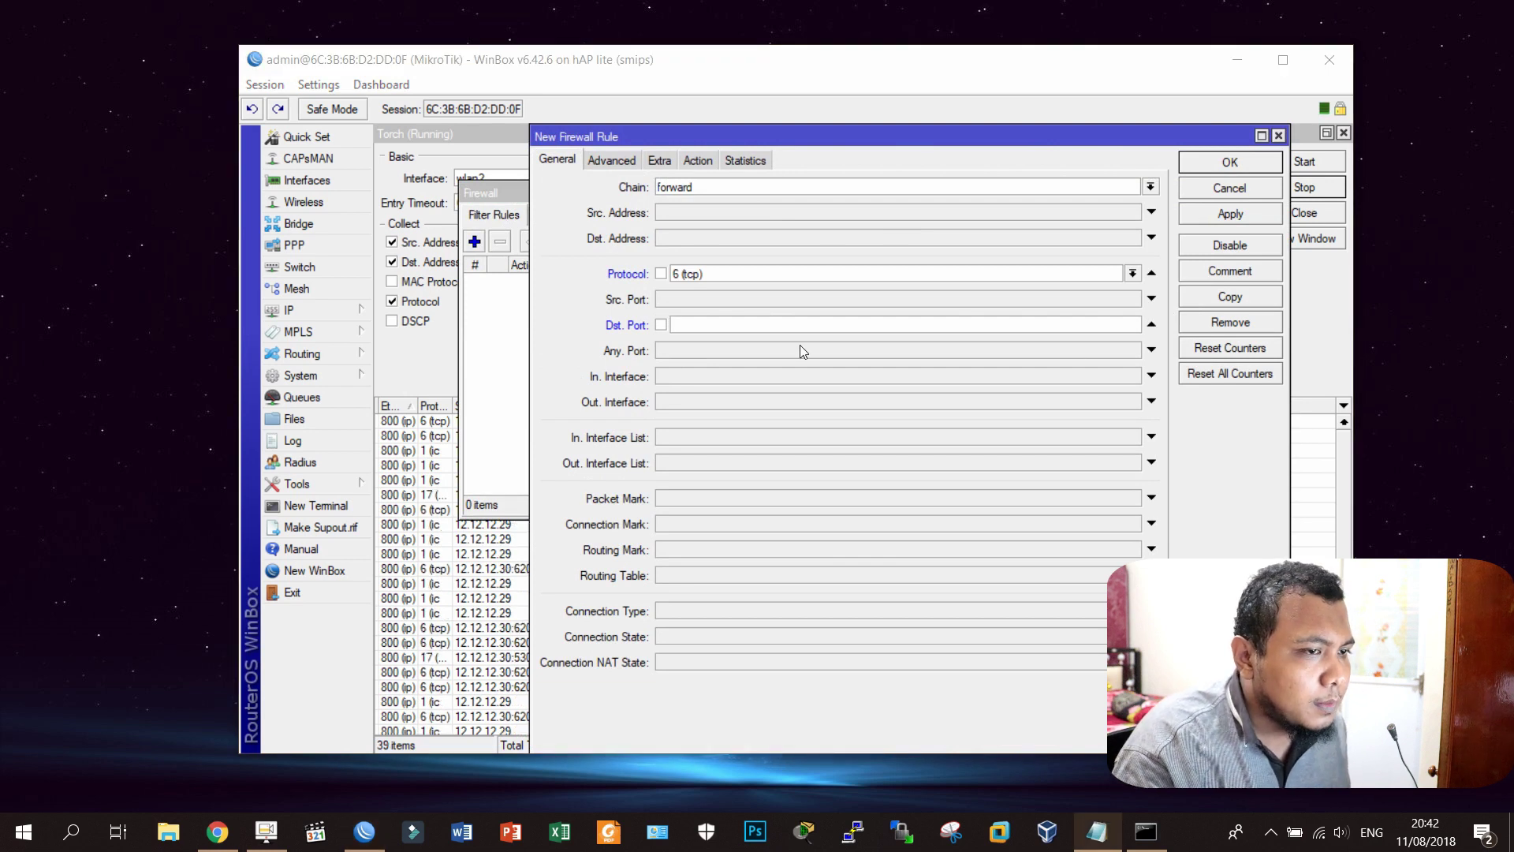
{"action": "left_click", "coordinate": [686, 325]}
{"action": "type", "text": "10004"}
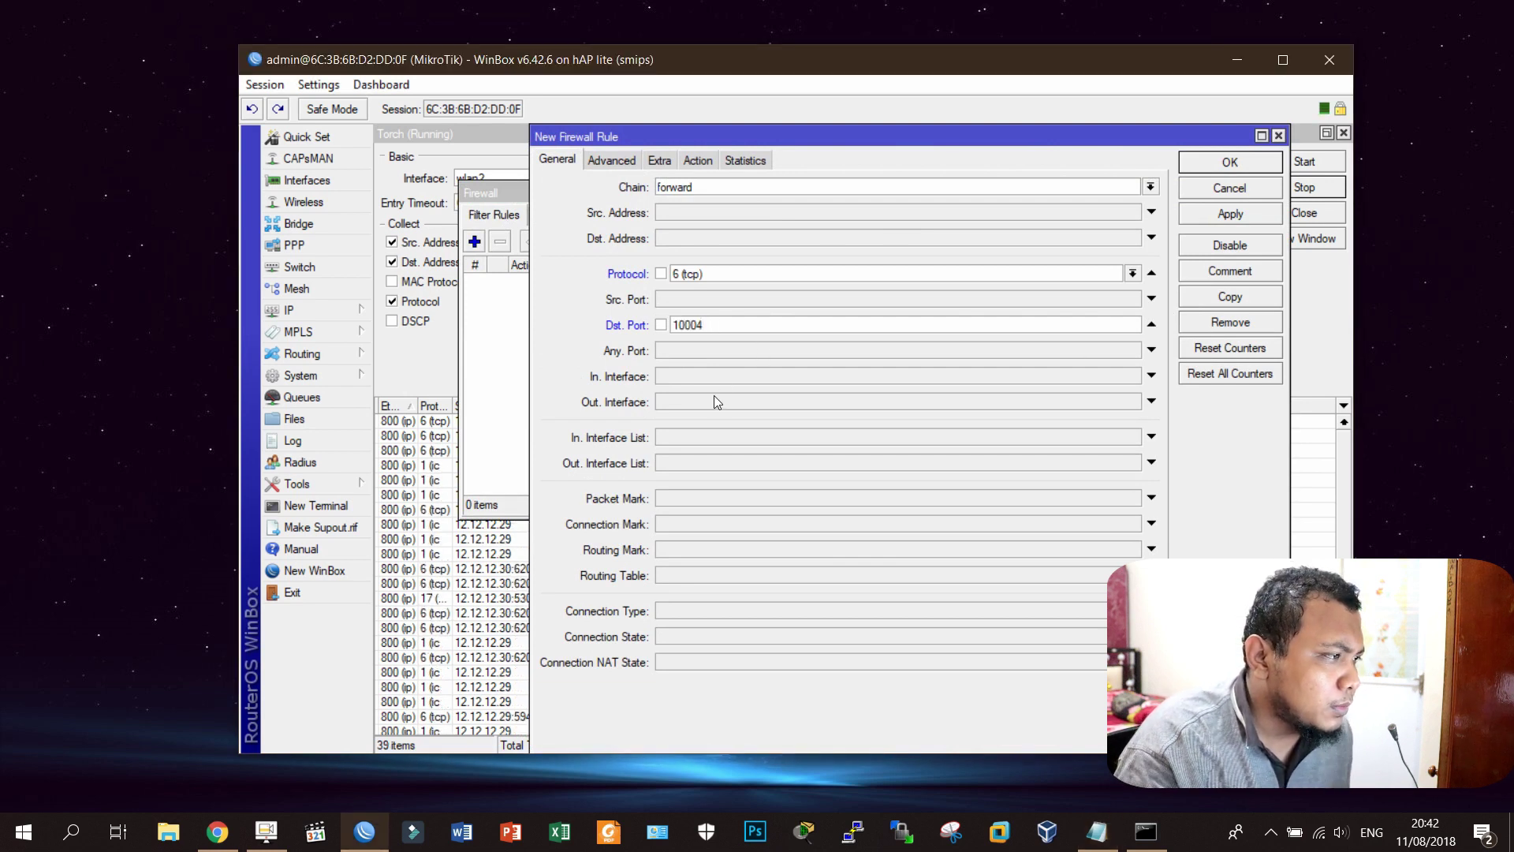
{"action": "left_click", "coordinate": [738, 376]}
{"action": "left_click", "coordinate": [738, 376]}
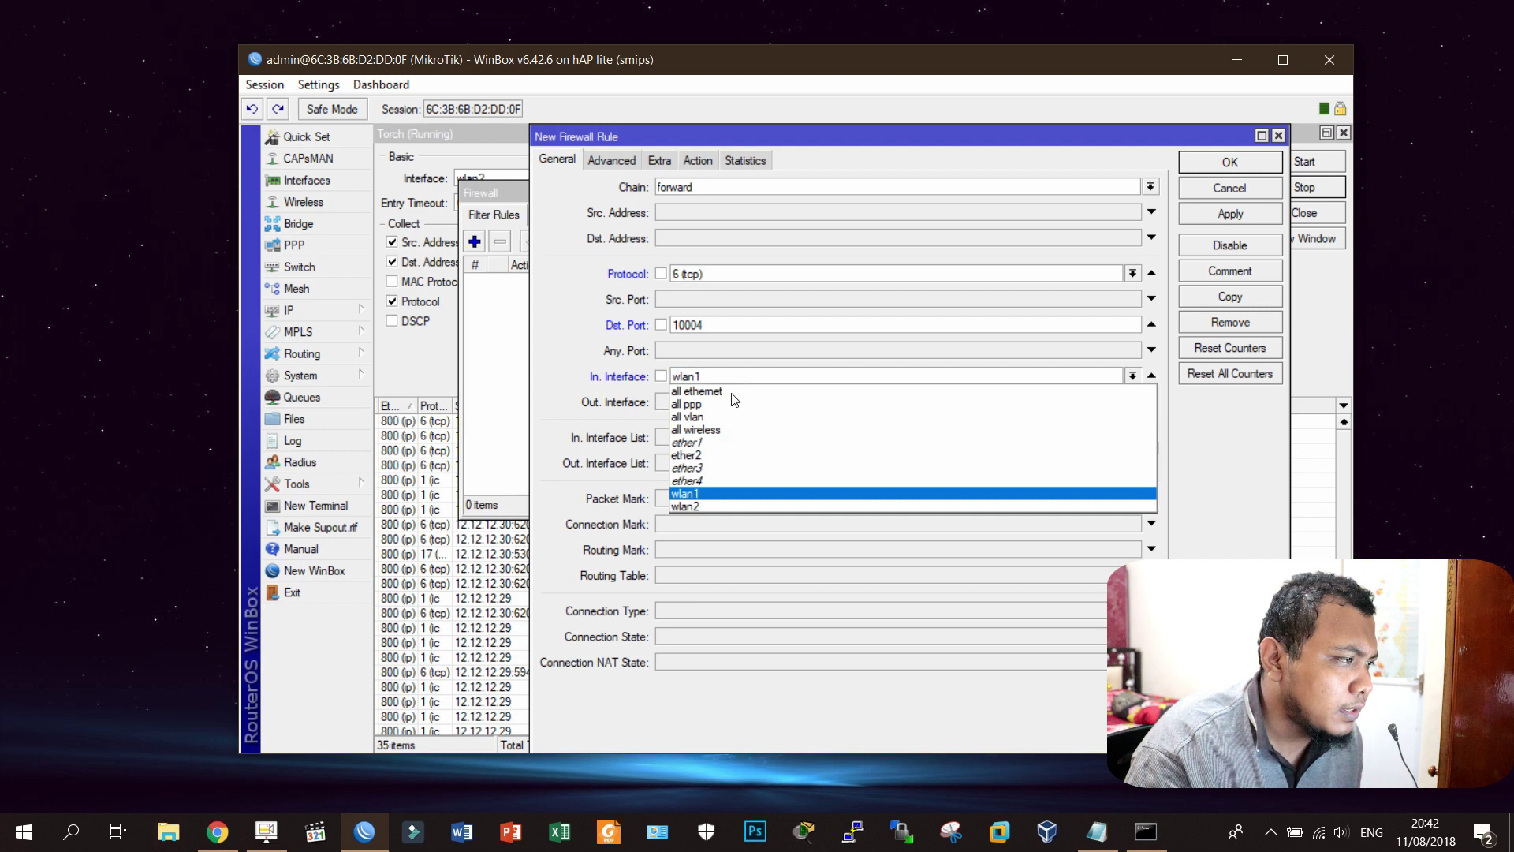
{"action": "left_click", "coordinate": [697, 505]}
Step: Set the rule's action to add dst to address list, using the address list name "ip mobile legend - bang bang"
{"action": "left_click", "coordinate": [697, 161]}
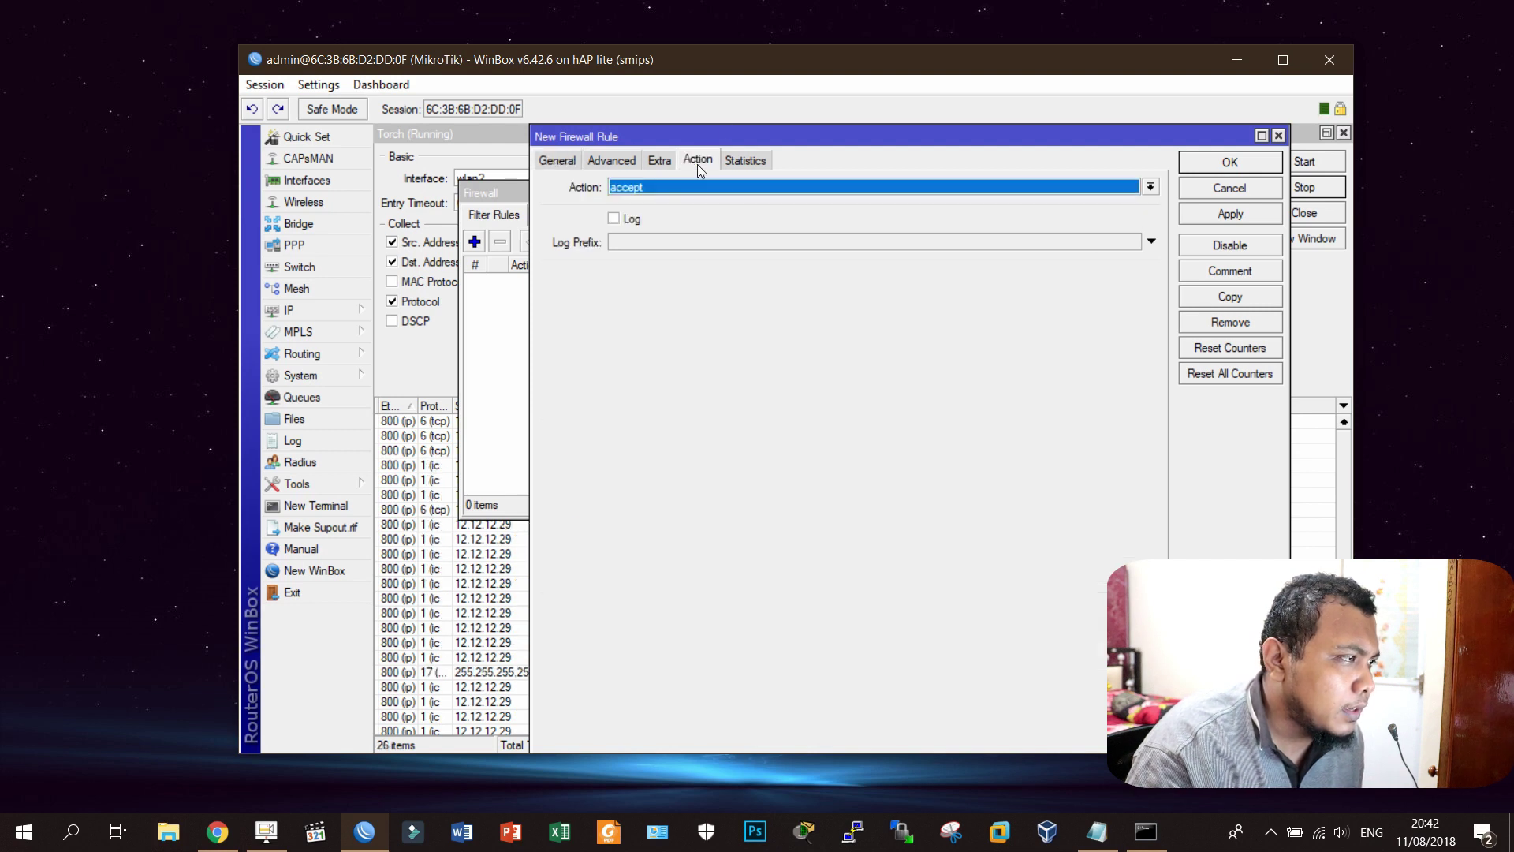
{"action": "left_click", "coordinate": [697, 187]}
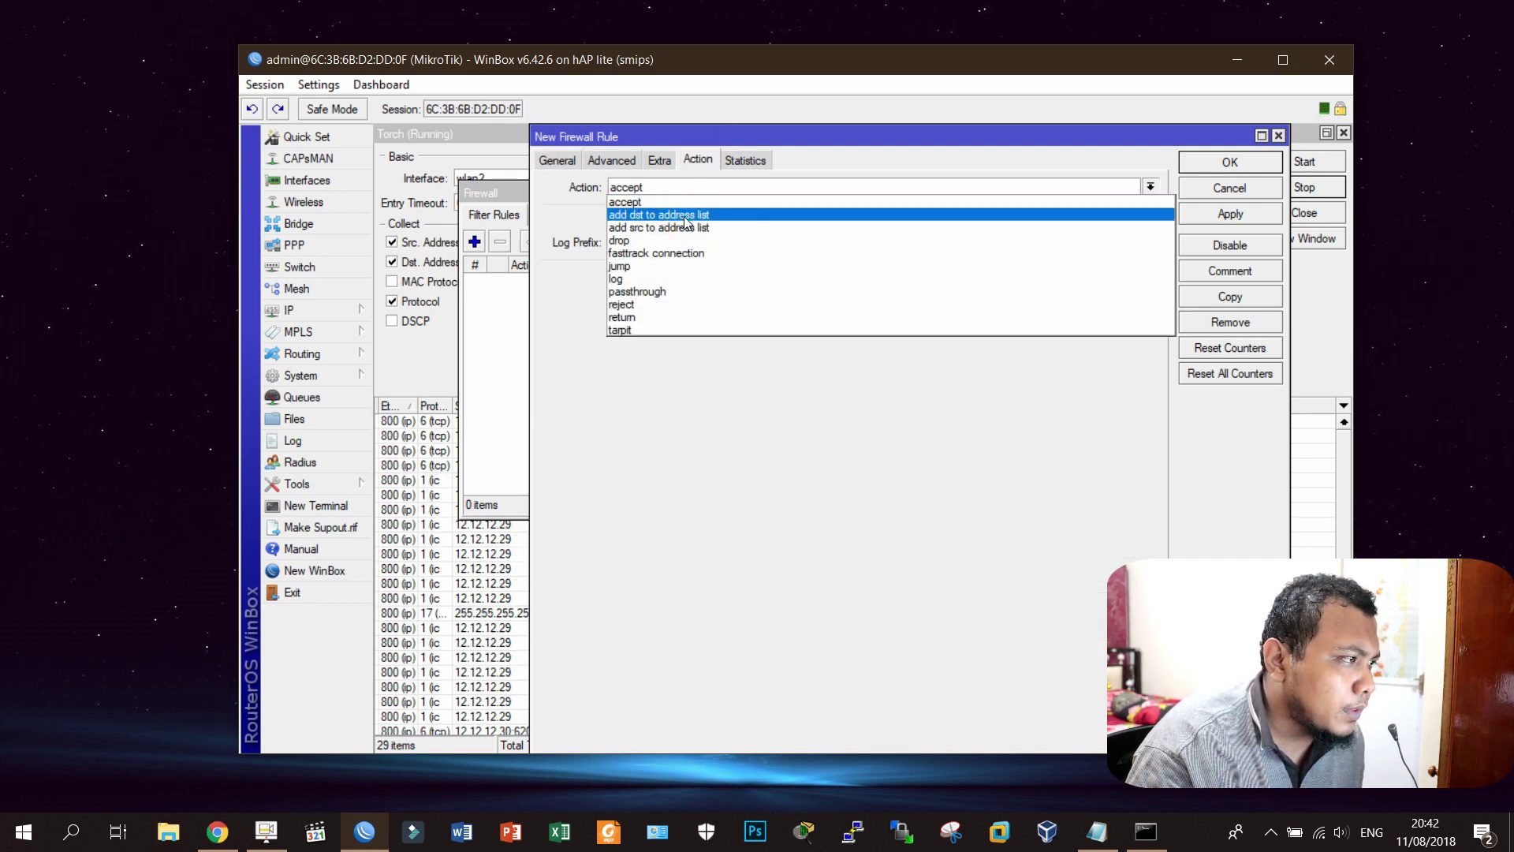
{"action": "left_click", "coordinate": [685, 216]}
{"action": "left_click", "coordinate": [661, 277]}
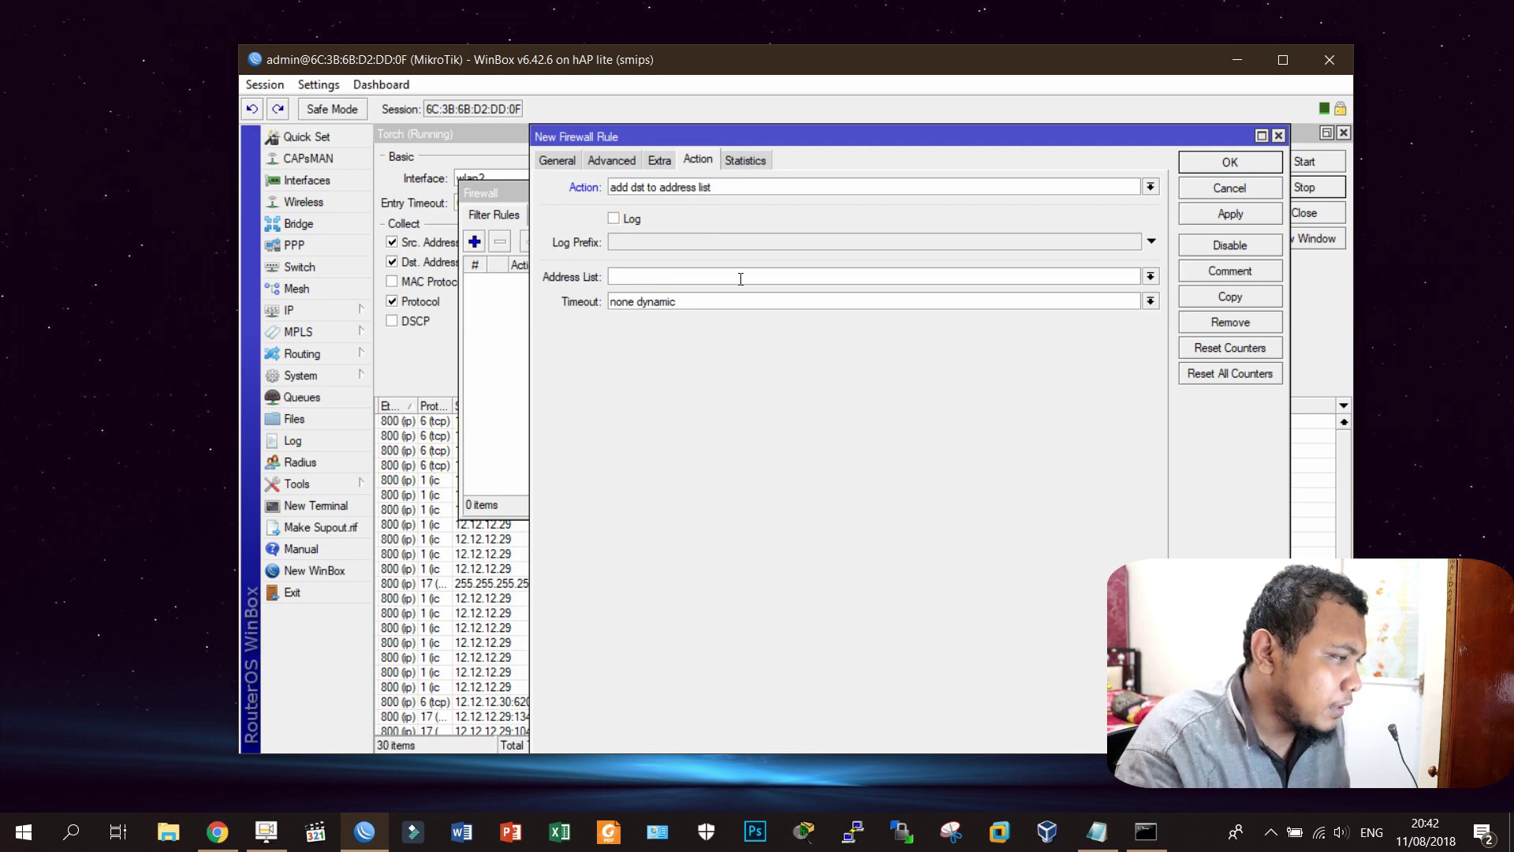
{"action": "type", "text": "ip mobile le"}
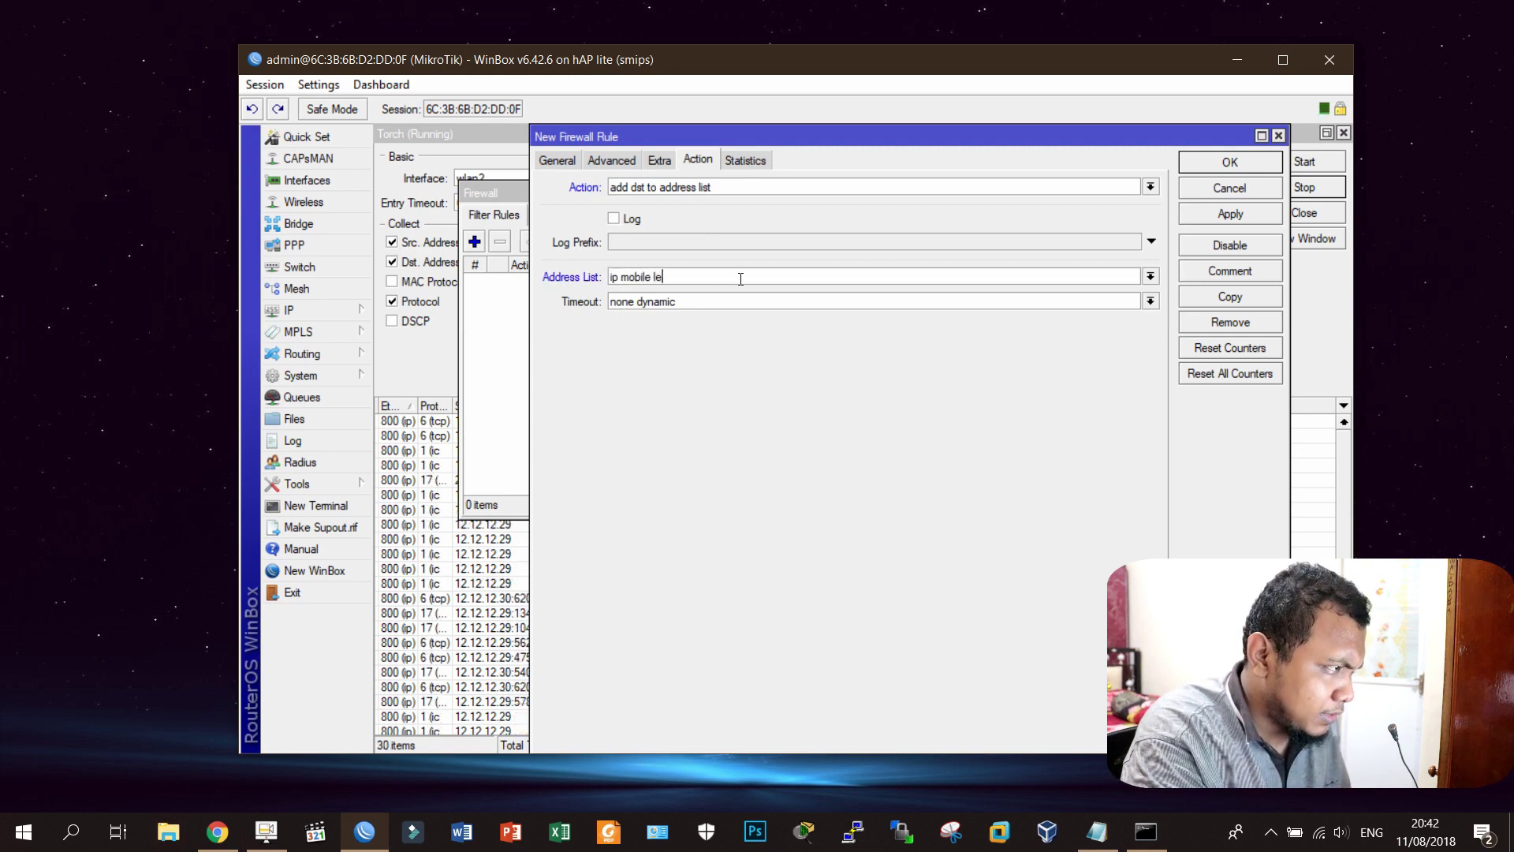
{"action": "type", "text": "gend - ban b"}
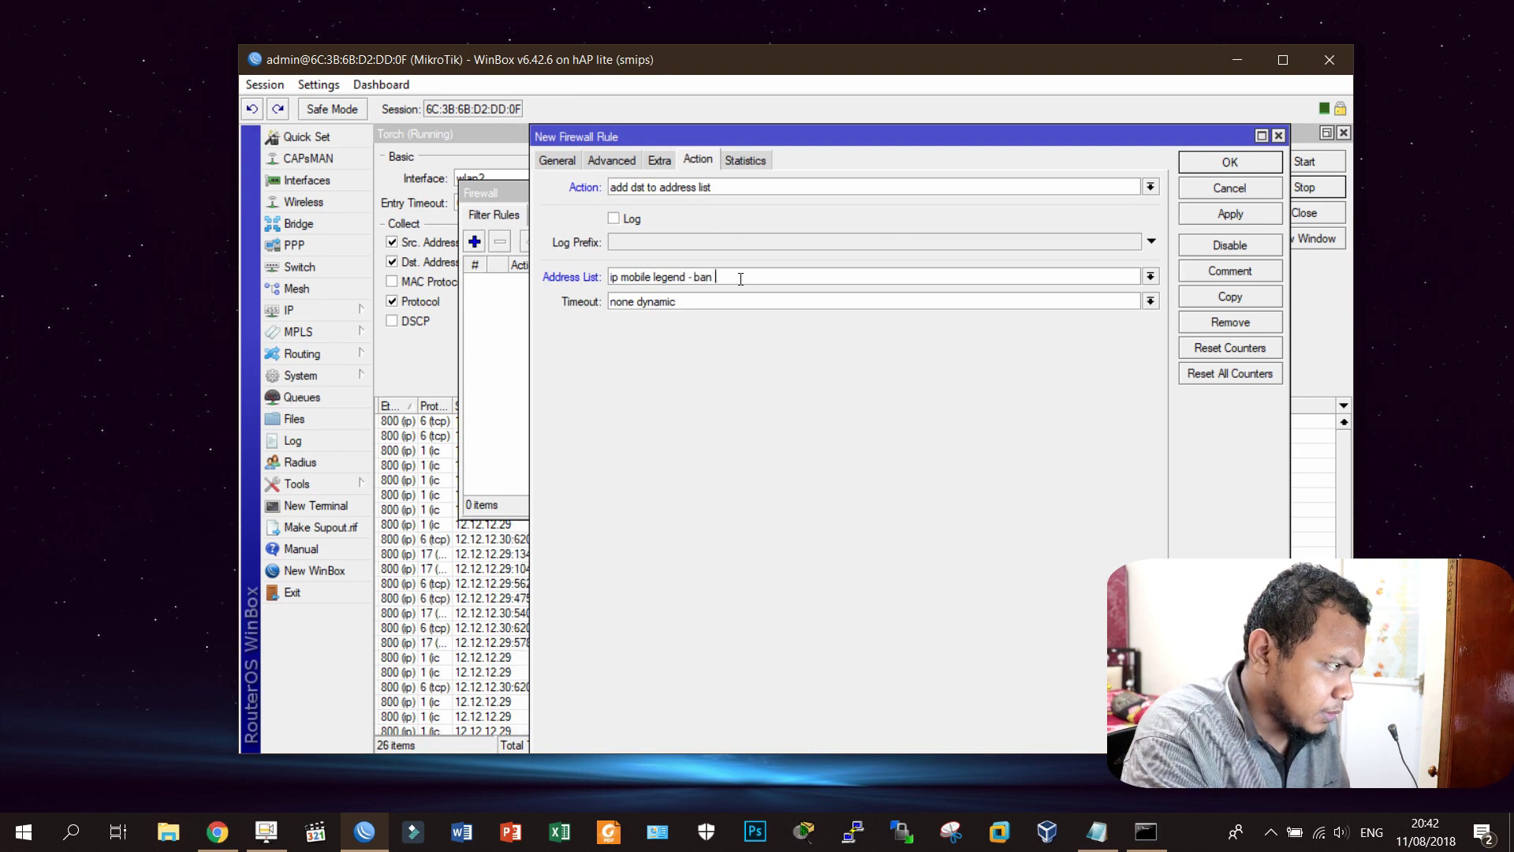
{"action": "key", "text": "BackSpace"}
{"action": "type", "text": "g bang"}
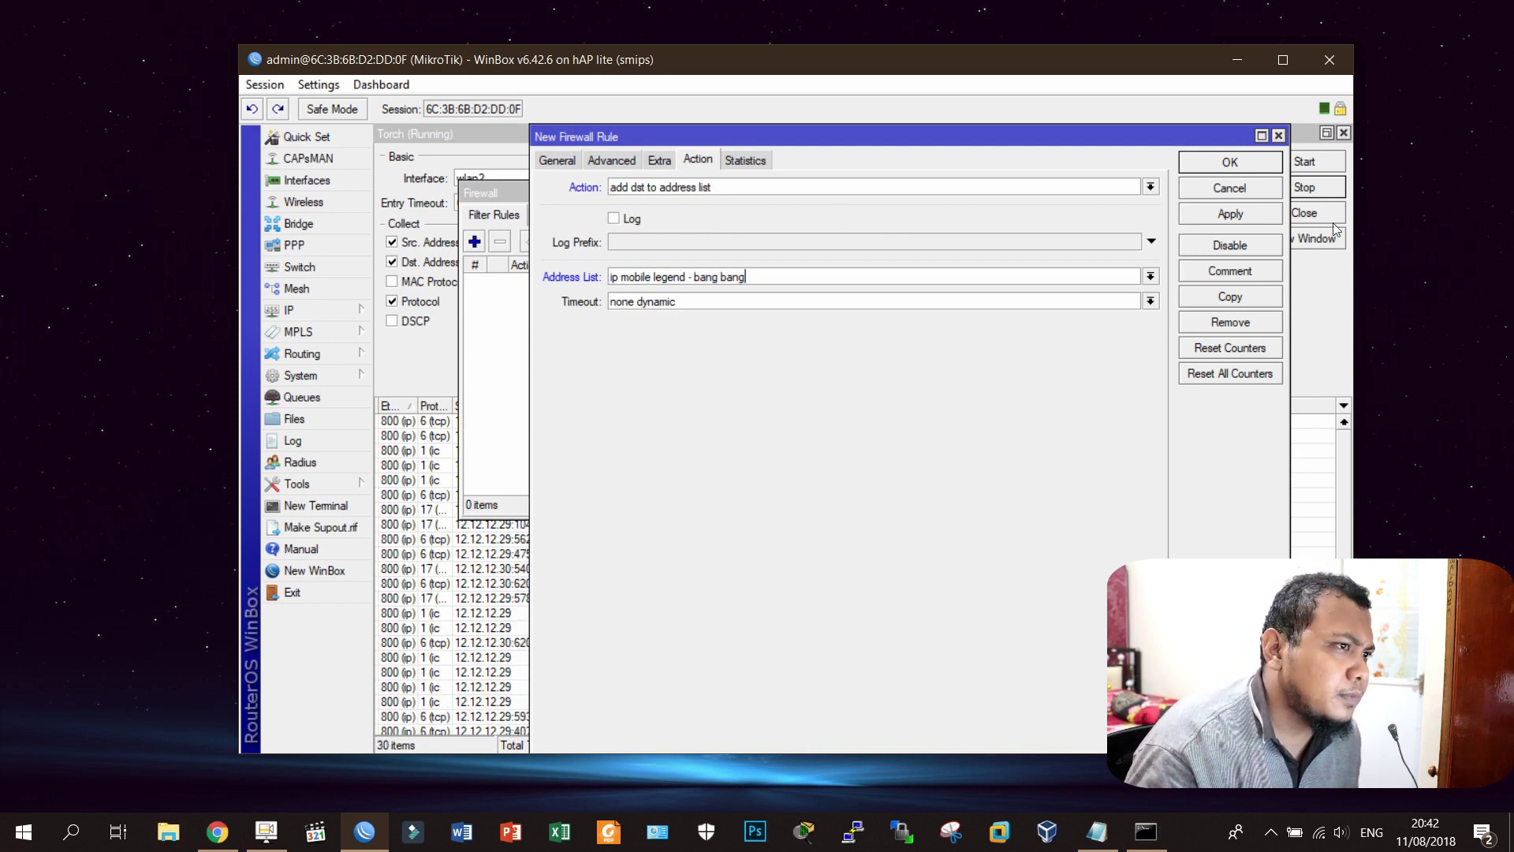
Step: Save the filter rule for port 10004 and review its general settings
{"action": "left_click", "coordinate": [1250, 217]}
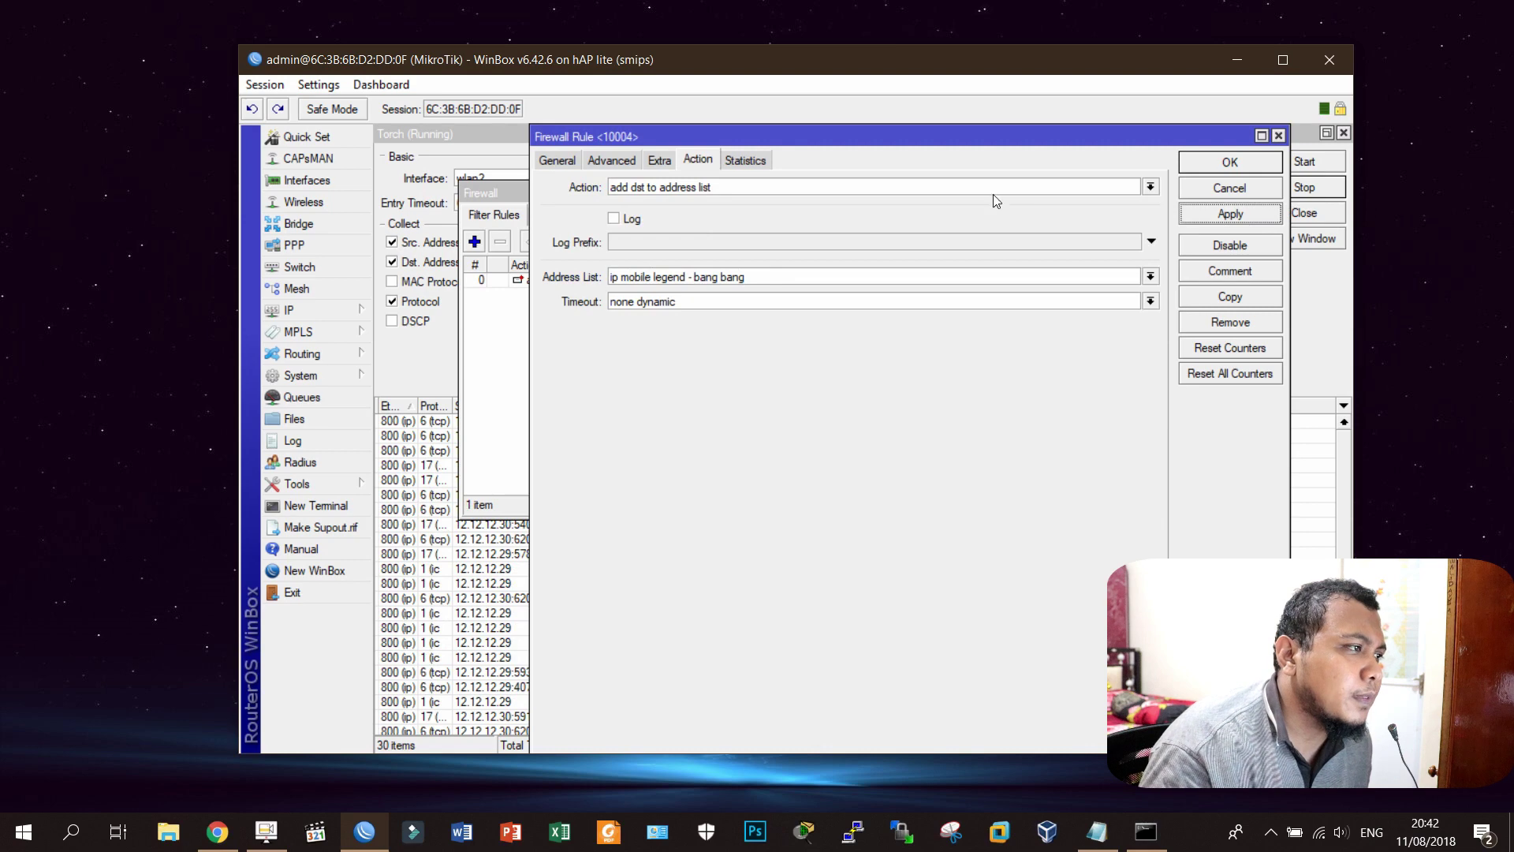
{"action": "left_click_drag", "start_coordinate": [943, 146], "coordinate": [883, 351]}
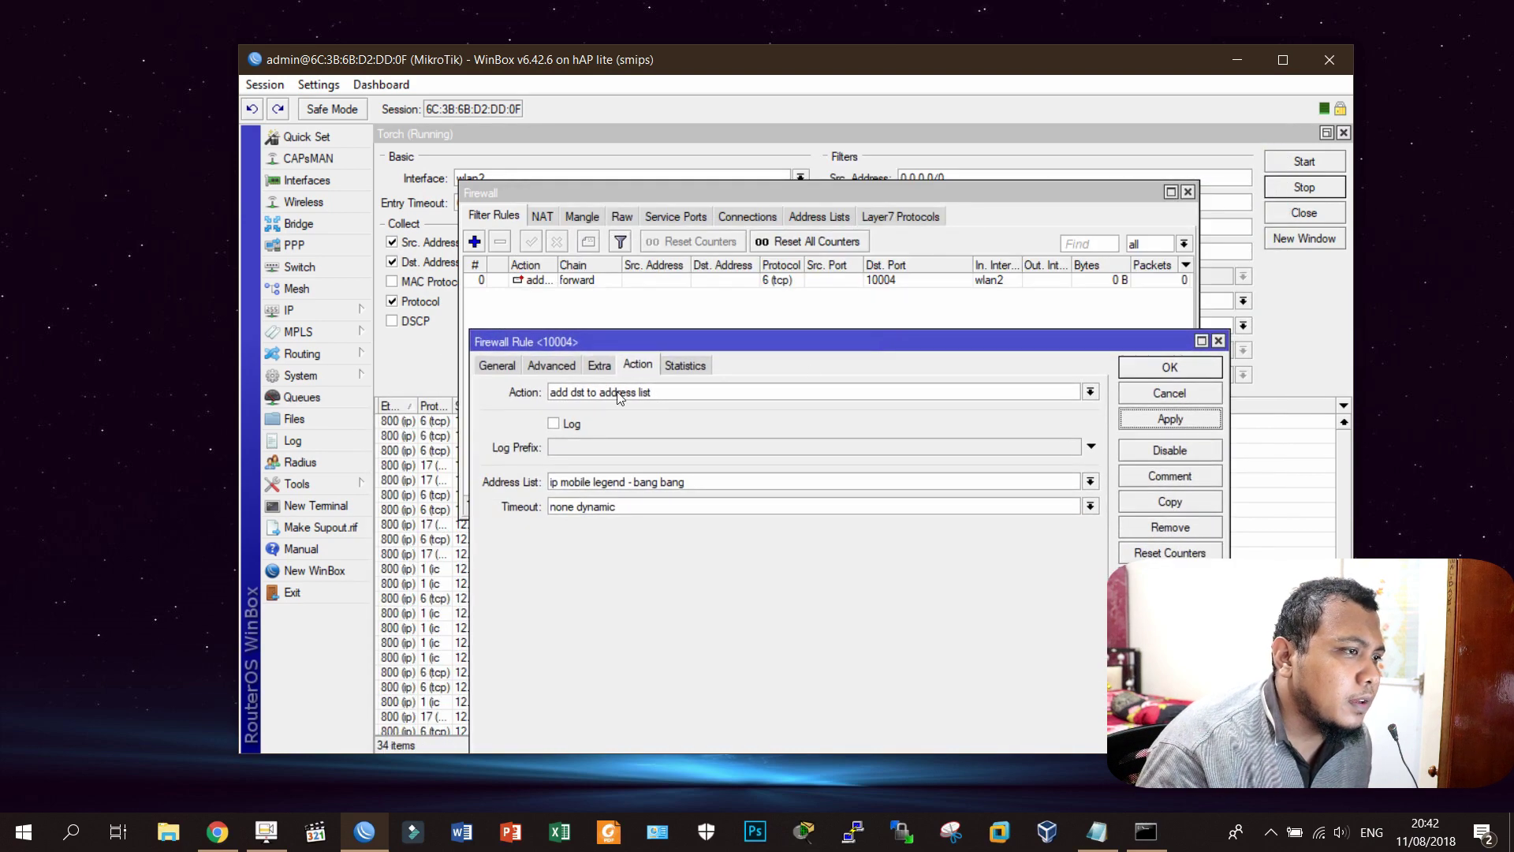
{"action": "left_click", "coordinate": [499, 366]}
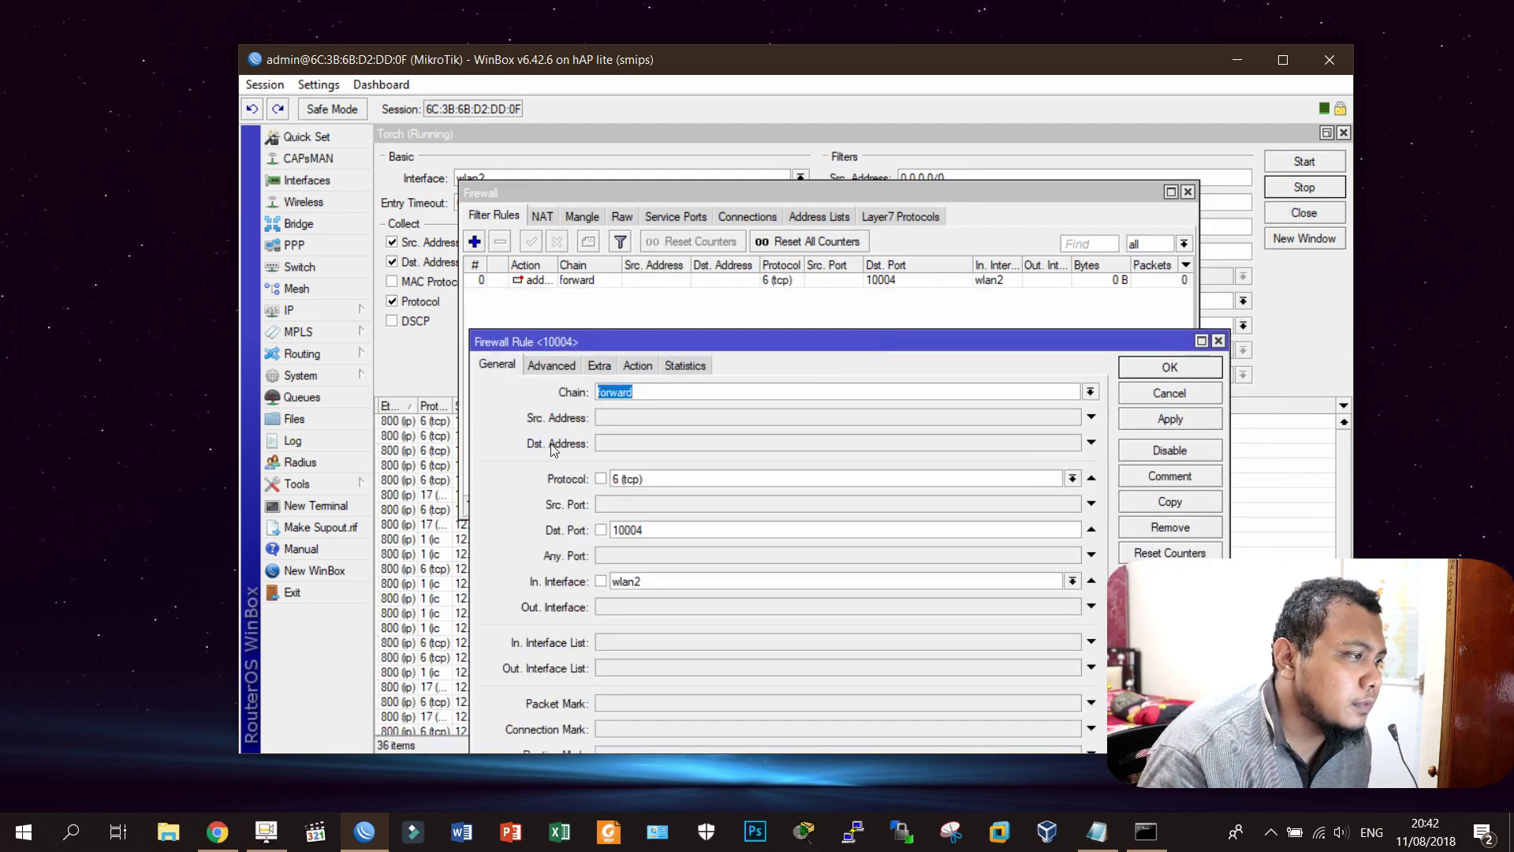
{"action": "left_click", "coordinate": [1169, 367]}
Step: Duplicate the port 10004 filter rule, set the copy's destination port to 30102, and save it
{"action": "left_click", "coordinate": [983, 283]}
{"action": "double_click", "coordinate": [984, 285]}
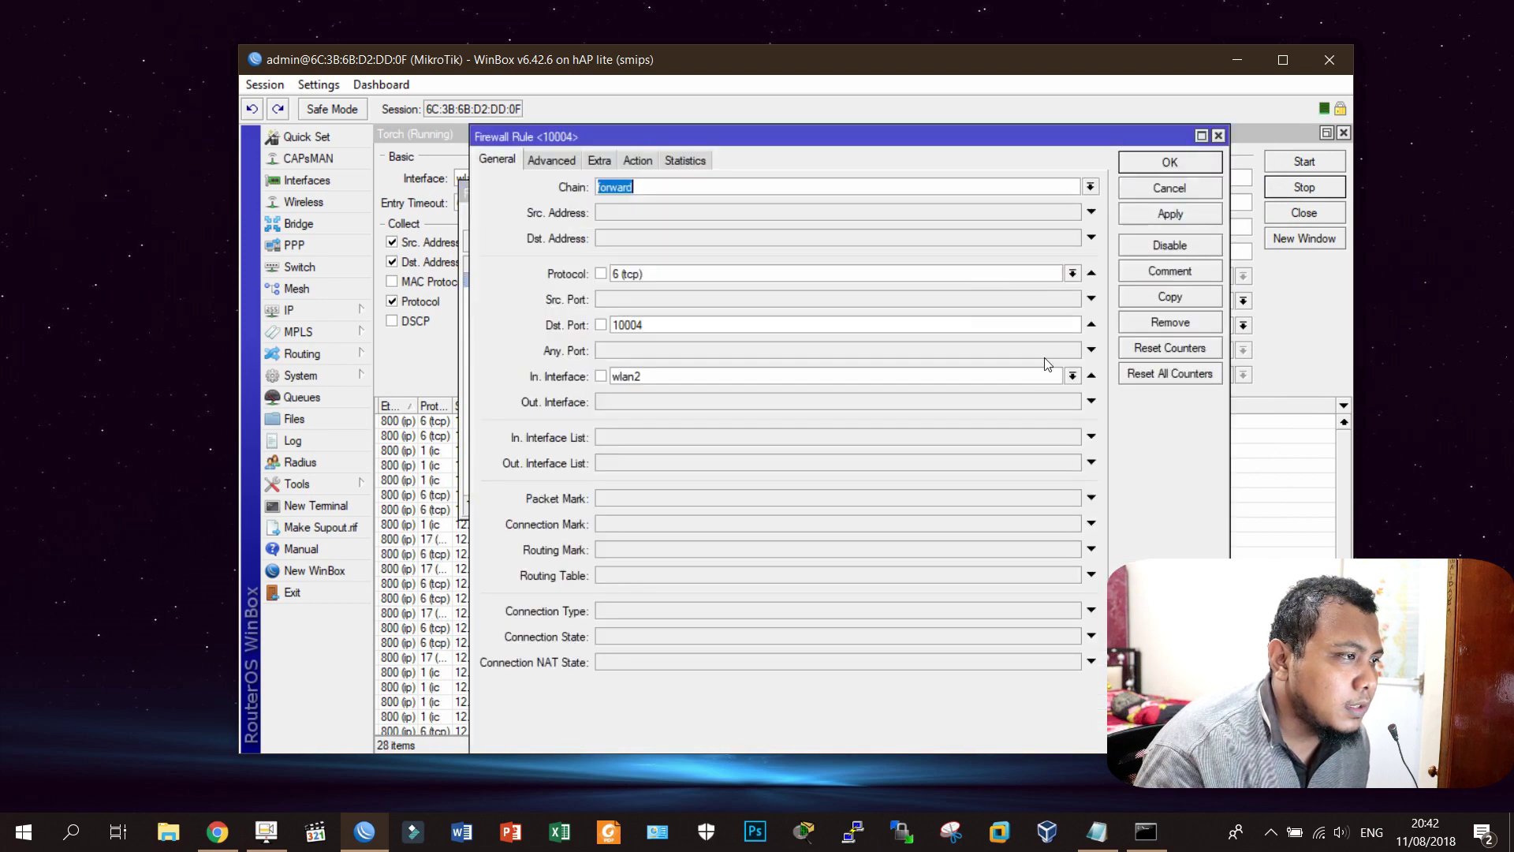
{"action": "left_click", "coordinate": [1181, 300]}
{"action": "key", "text": "alt+Tab"}
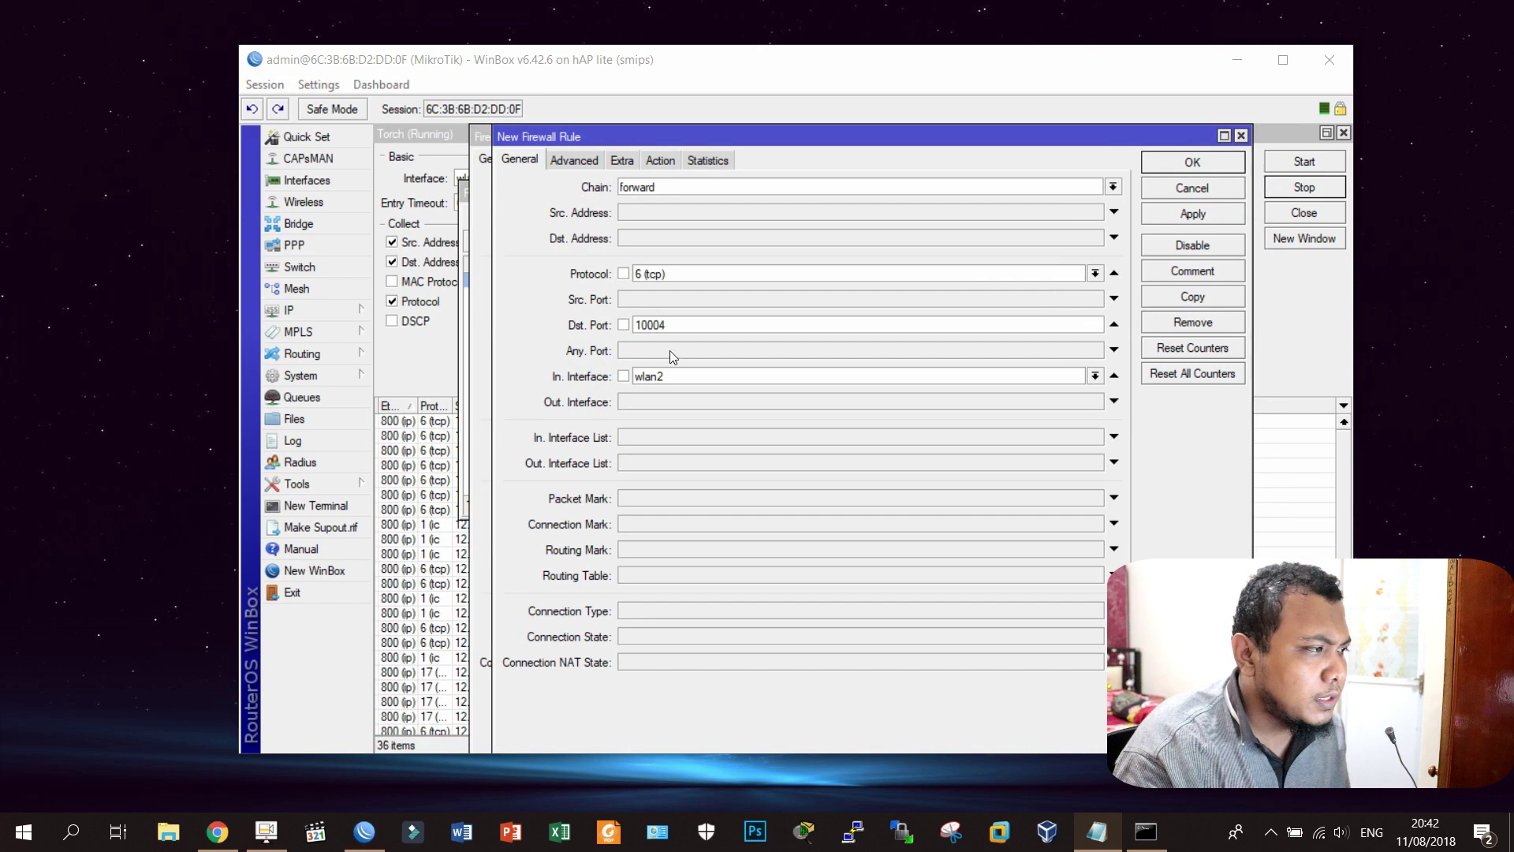
{"action": "double_click", "coordinate": [652, 325]}
{"action": "type", "text": "30102"}
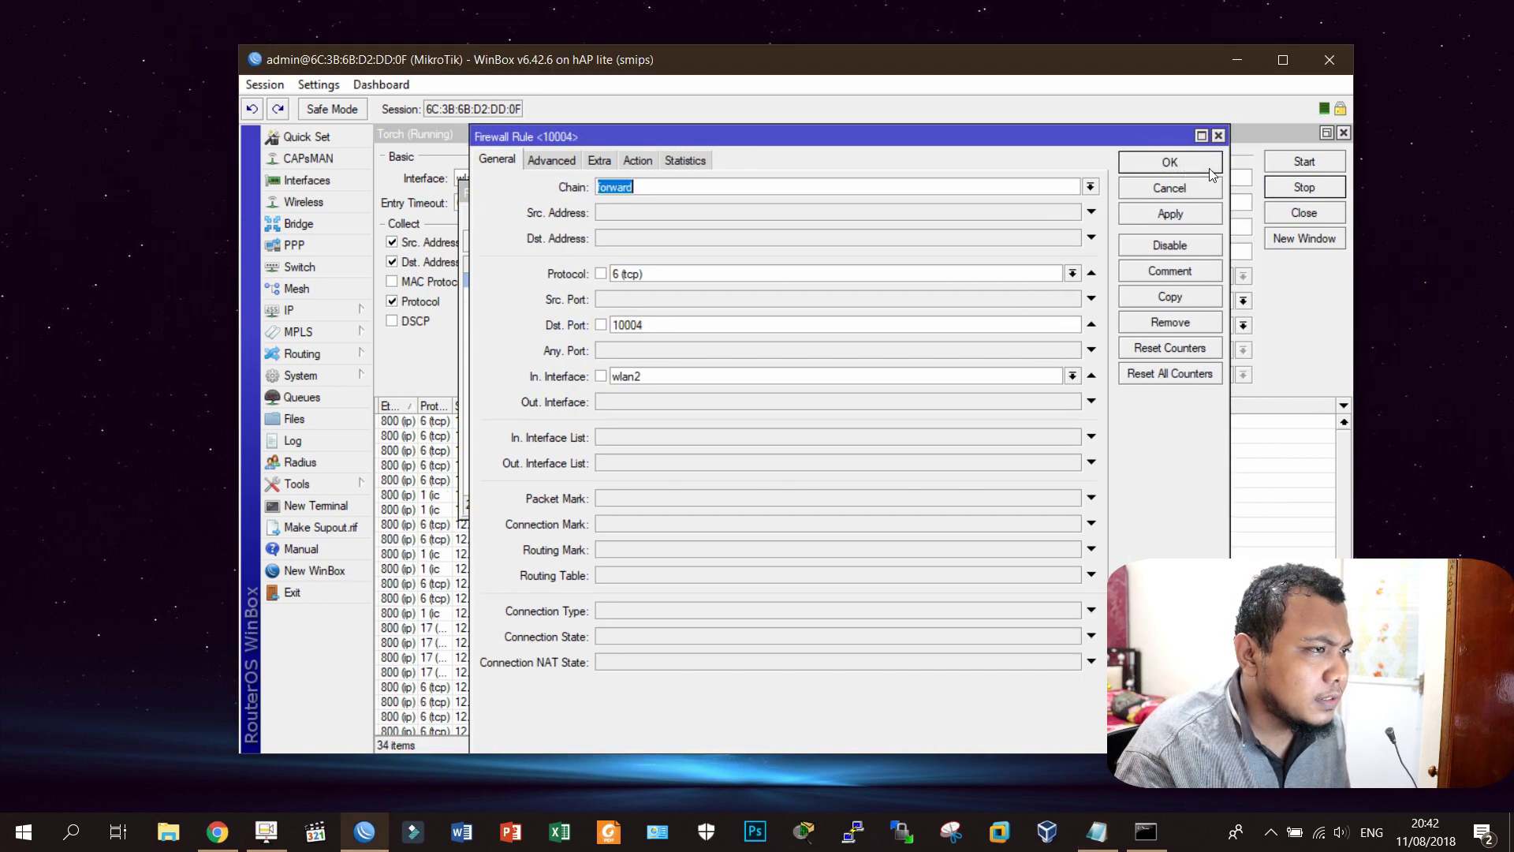
{"action": "left_click", "coordinate": [1175, 165]}
{"action": "left_click", "coordinate": [853, 382]}
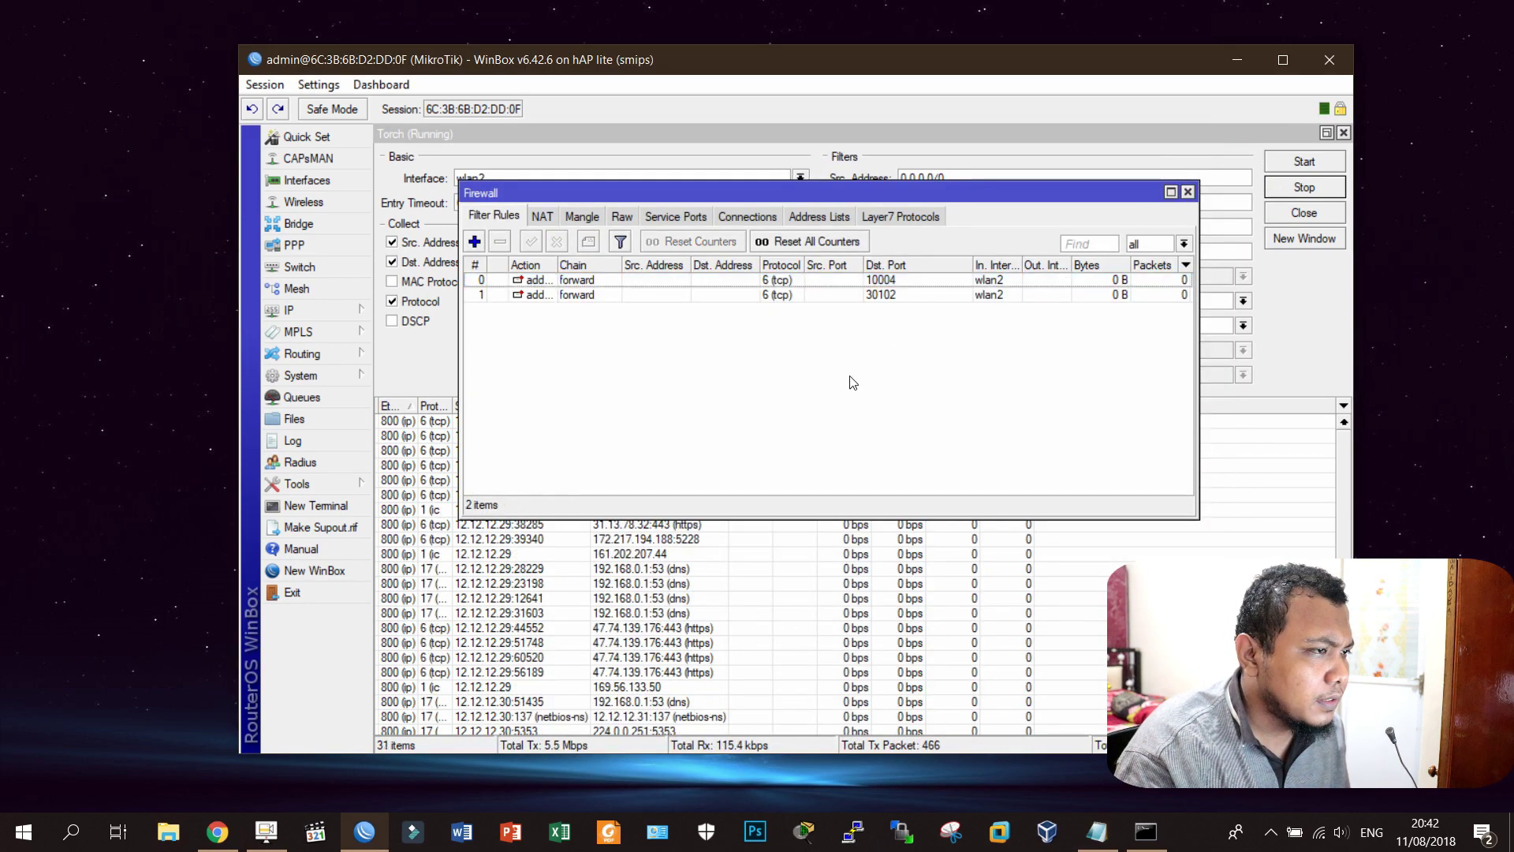
{"action": "key", "text": "alt+Tab"}
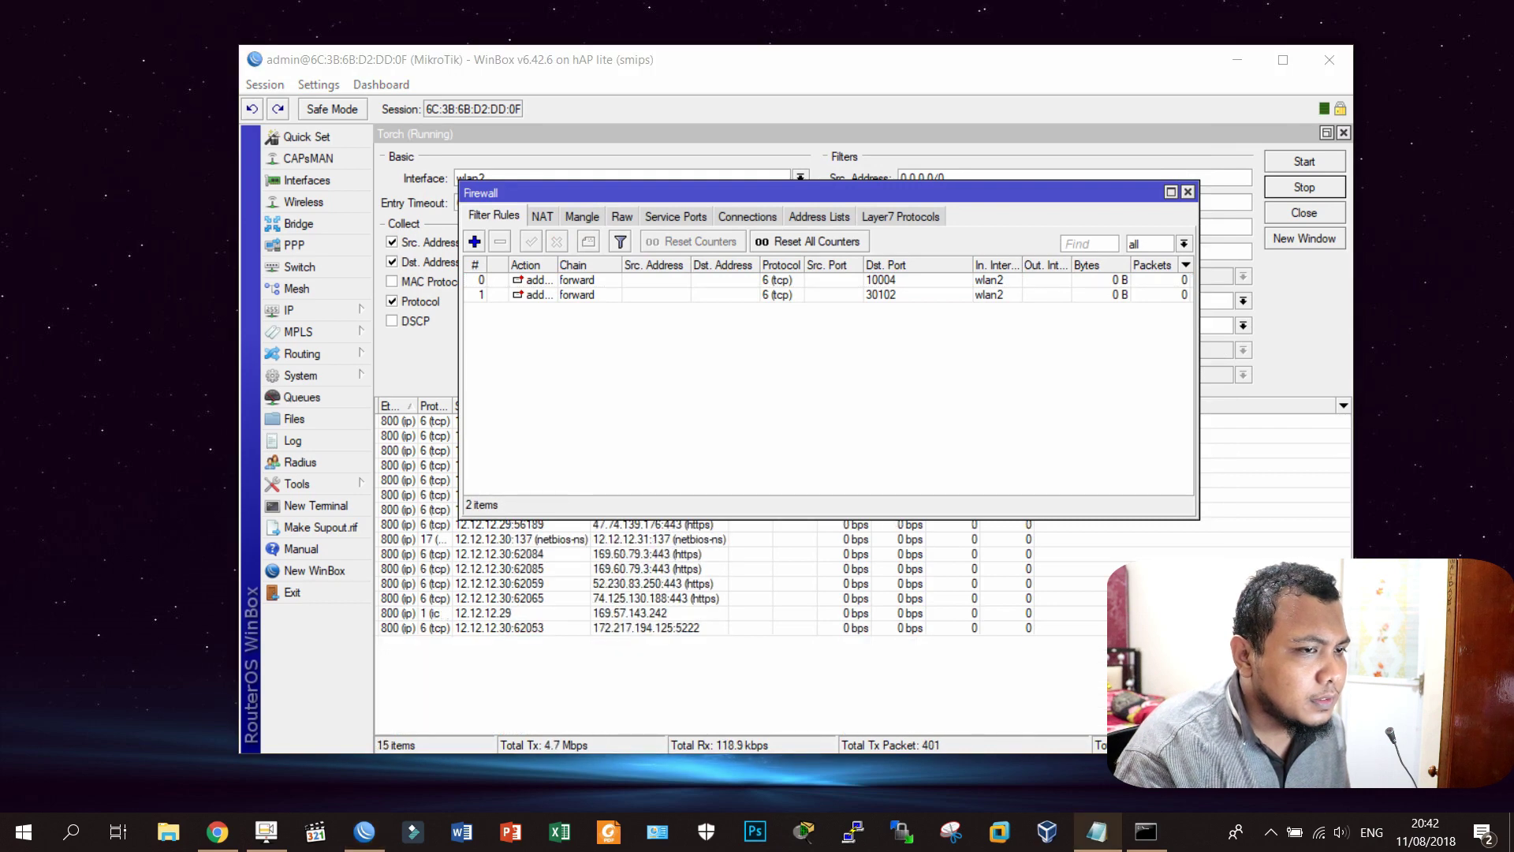
{"action": "double_click", "coordinate": [556, 295]}
{"action": "left_click", "coordinate": [1175, 304]}
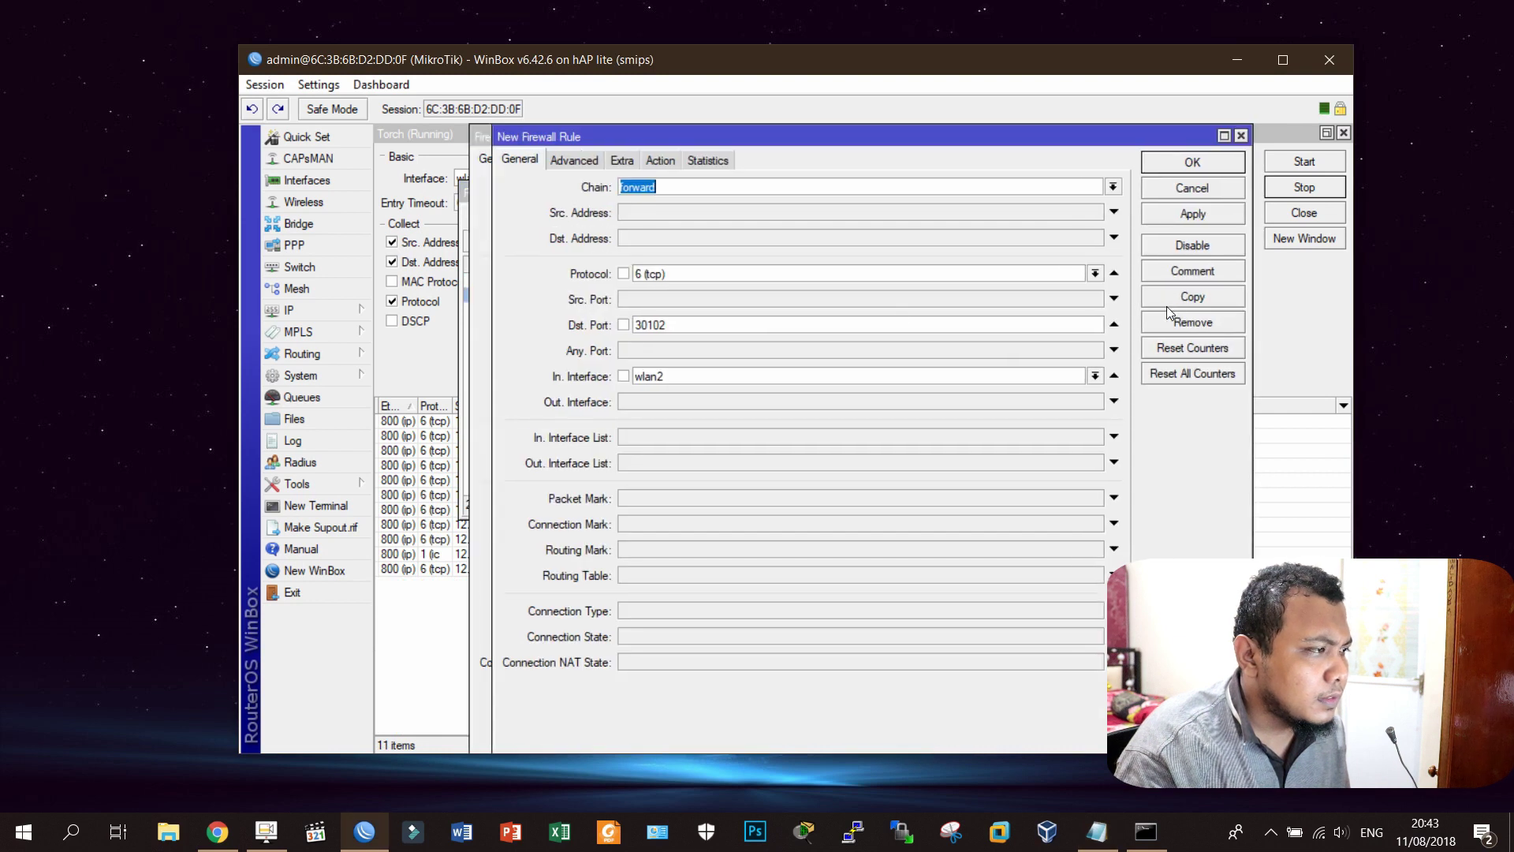
{"action": "double_click", "coordinate": [647, 325]}
{"action": "key", "text": "ctrl+v"}
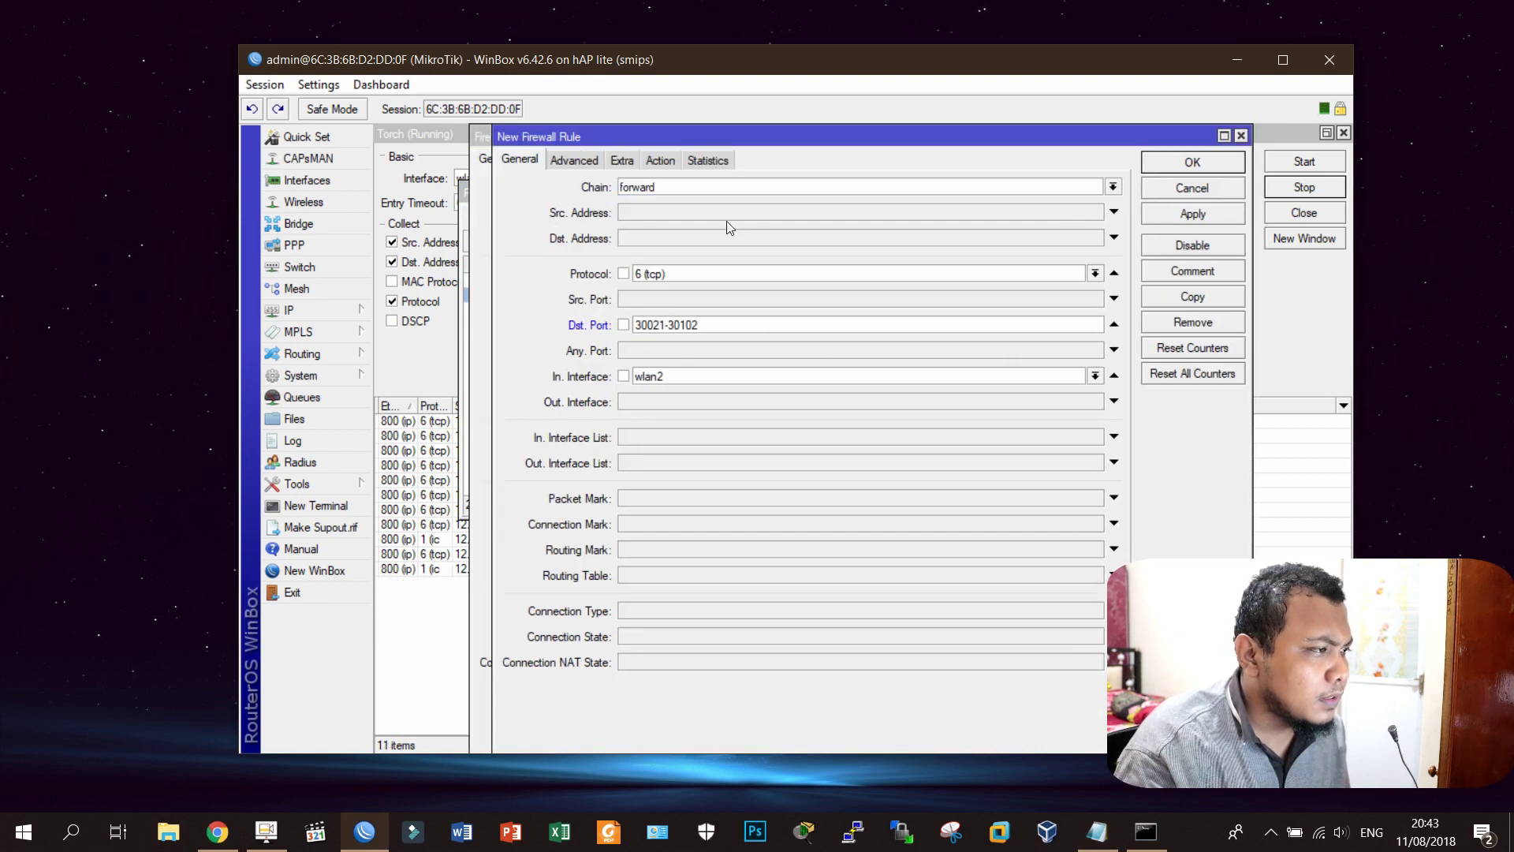
{"action": "left_click", "coordinate": [1188, 216]}
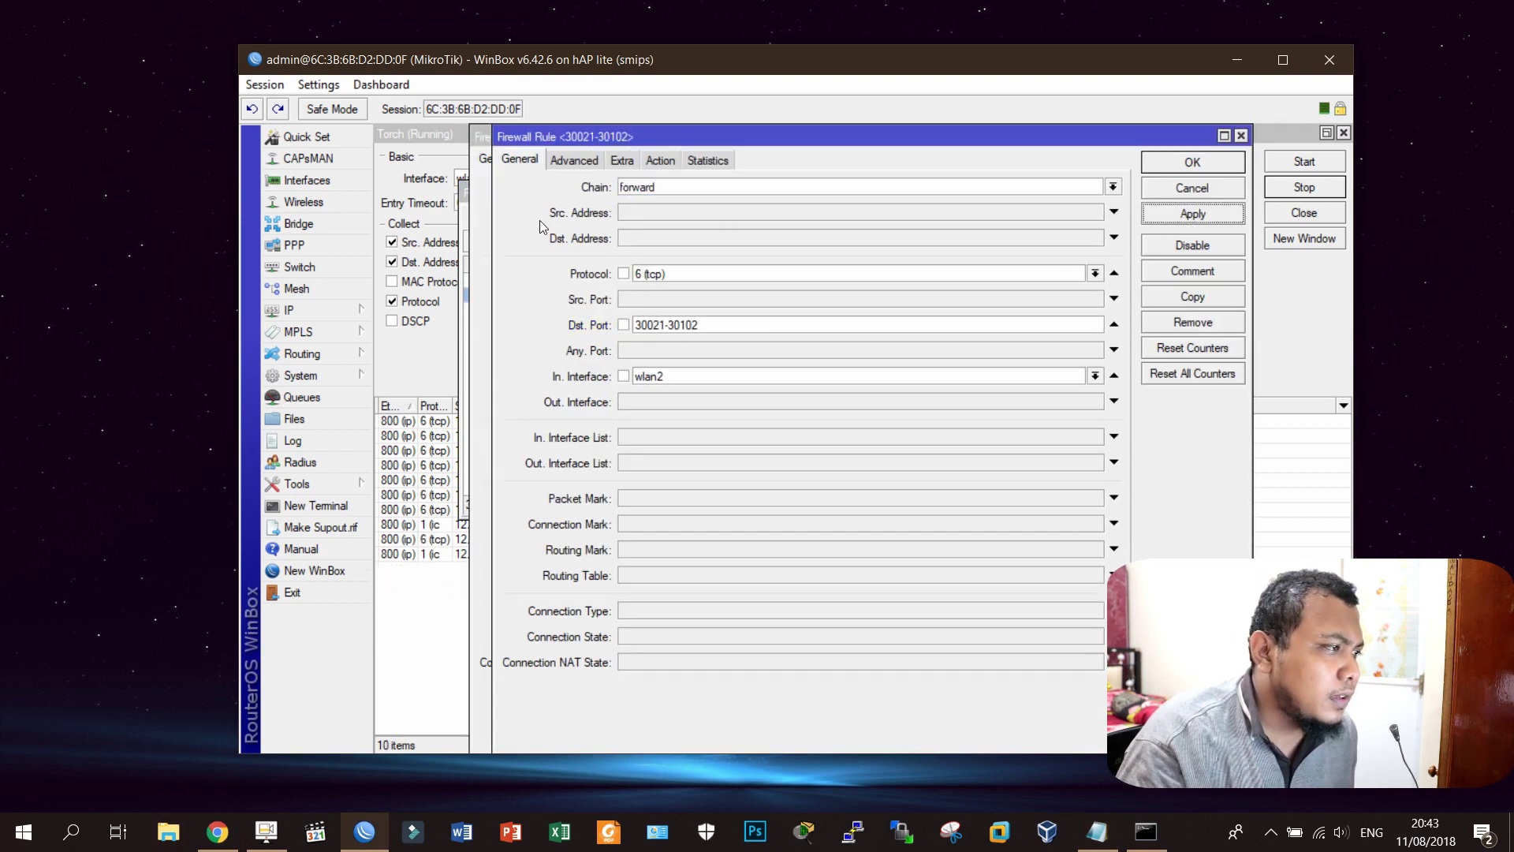
{"action": "left_click", "coordinate": [657, 161]}
{"action": "left_click", "coordinate": [512, 161]}
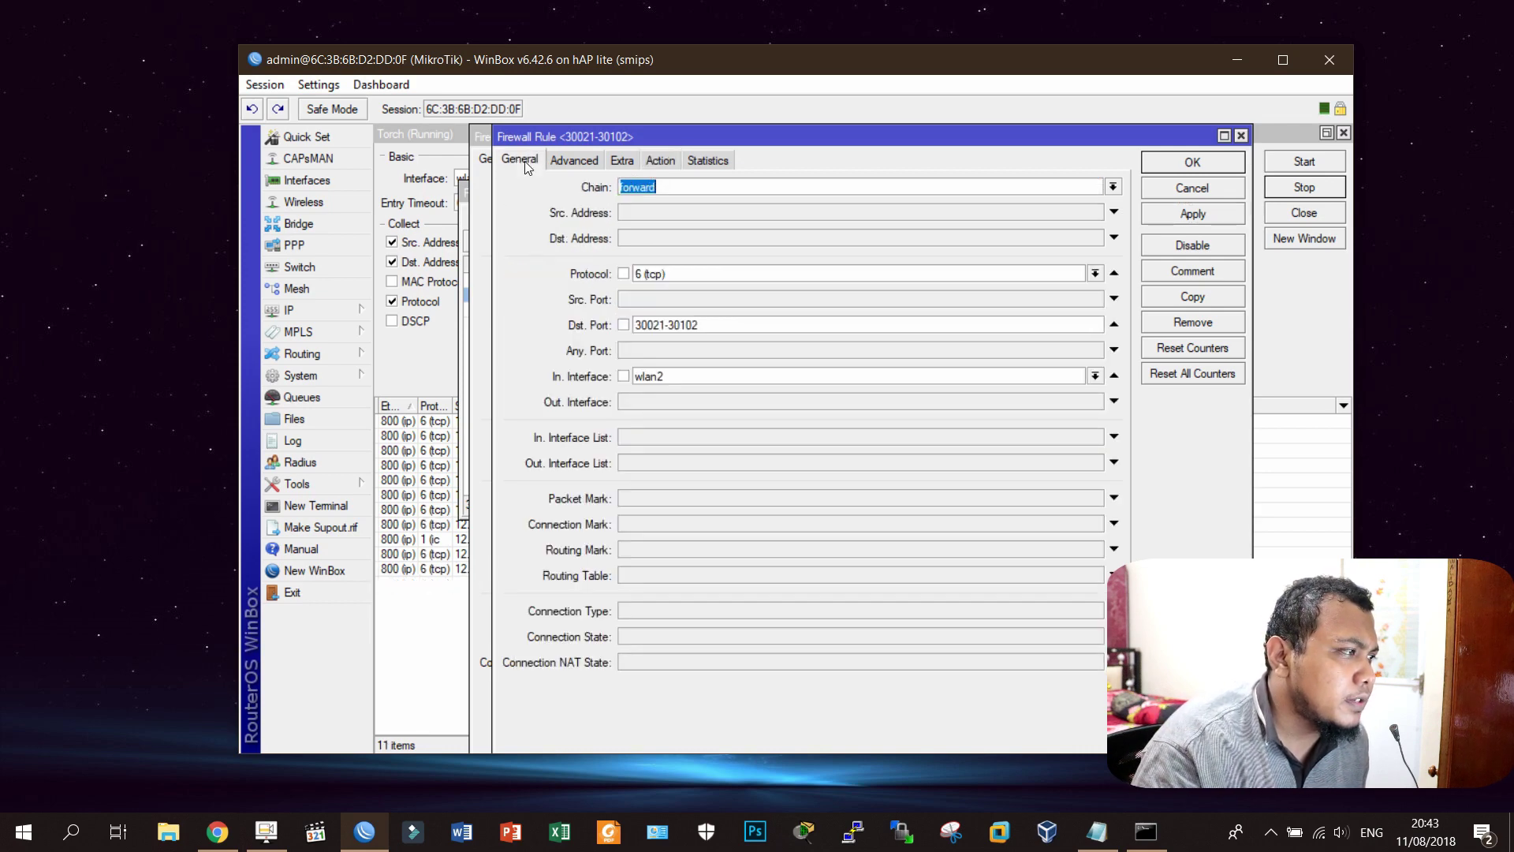
{"action": "left_click", "coordinate": [1153, 163]}
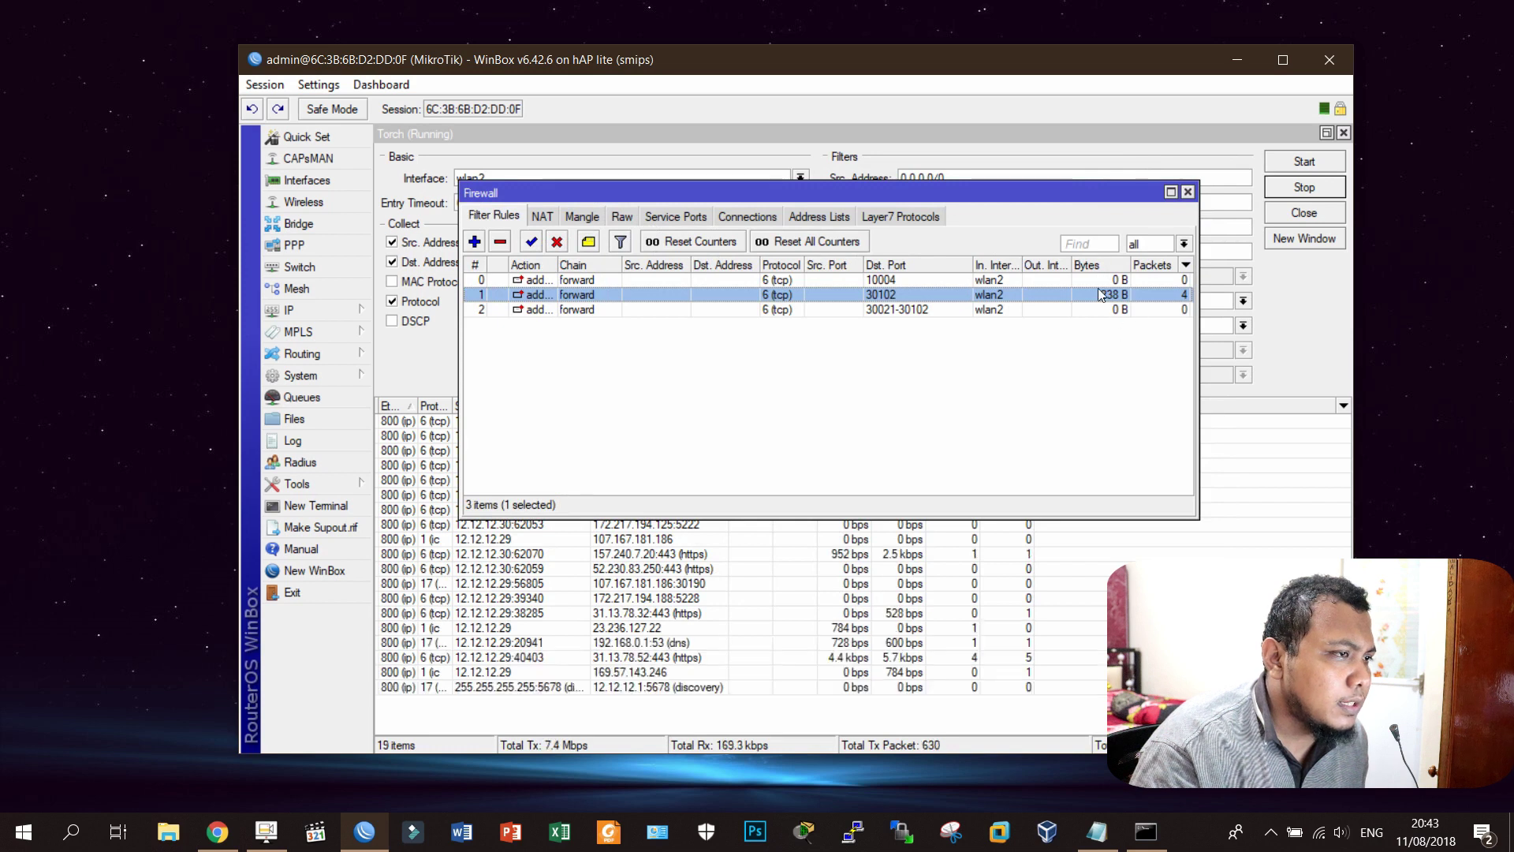
Step: Check which server addresses the firewall address list has collected, and return to the filter rules
{"action": "left_click", "coordinate": [820, 218]}
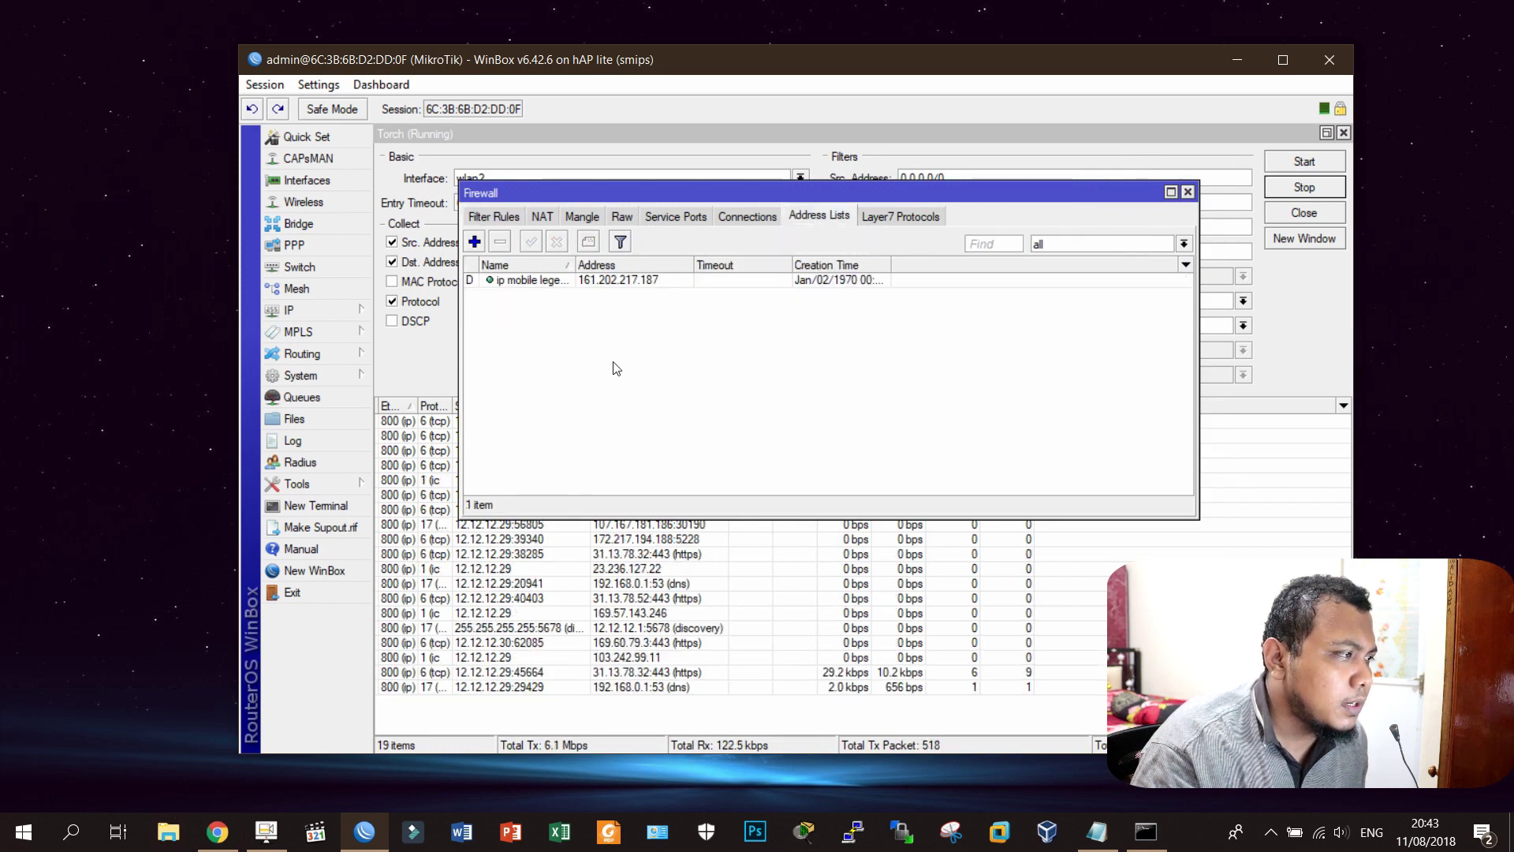
{"action": "left_click", "coordinate": [499, 218]}
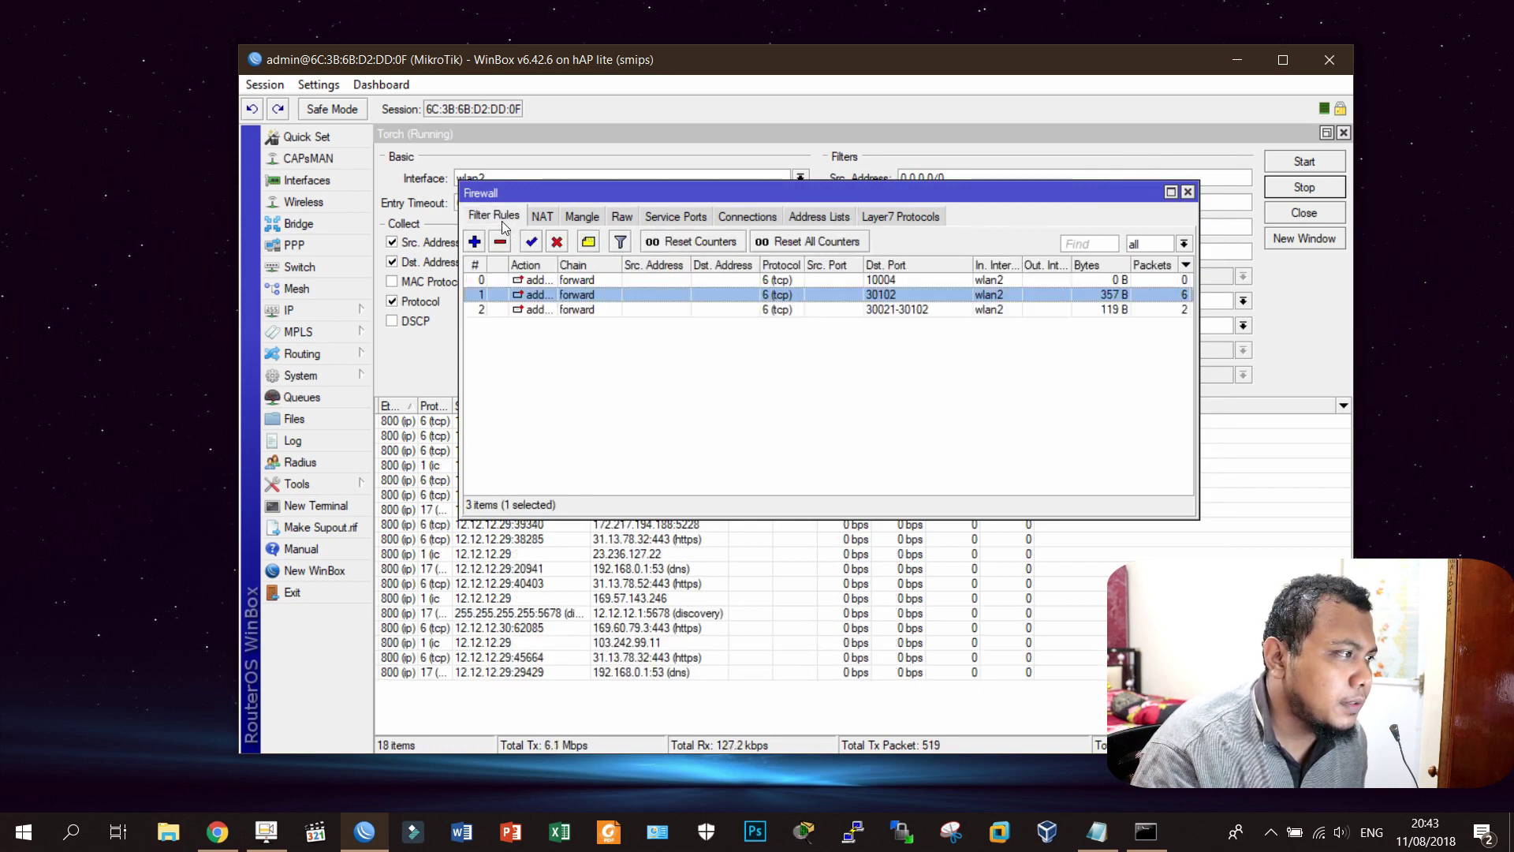
{"action": "left_click", "coordinate": [560, 347]}
Step: Create a new forward-chain filter rule matching the destination address list "ip mobile legend - bang bang"
{"action": "left_click", "coordinate": [474, 241]}
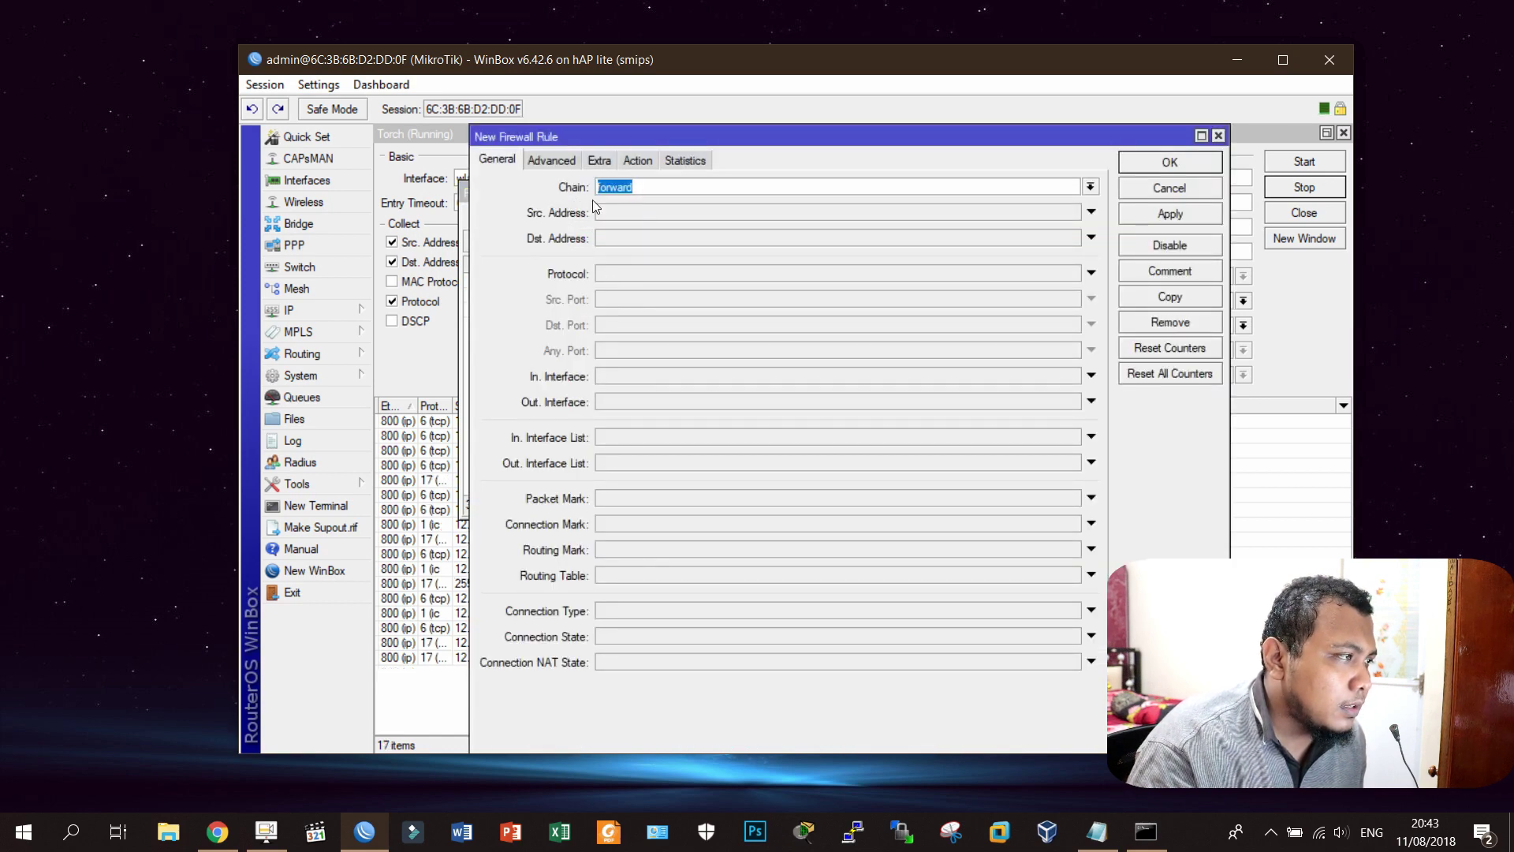
{"action": "left_click", "coordinate": [601, 161]}
{"action": "left_click", "coordinate": [552, 162]}
{"action": "left_click", "coordinate": [646, 213]}
{"action": "left_click", "coordinate": [1073, 213]}
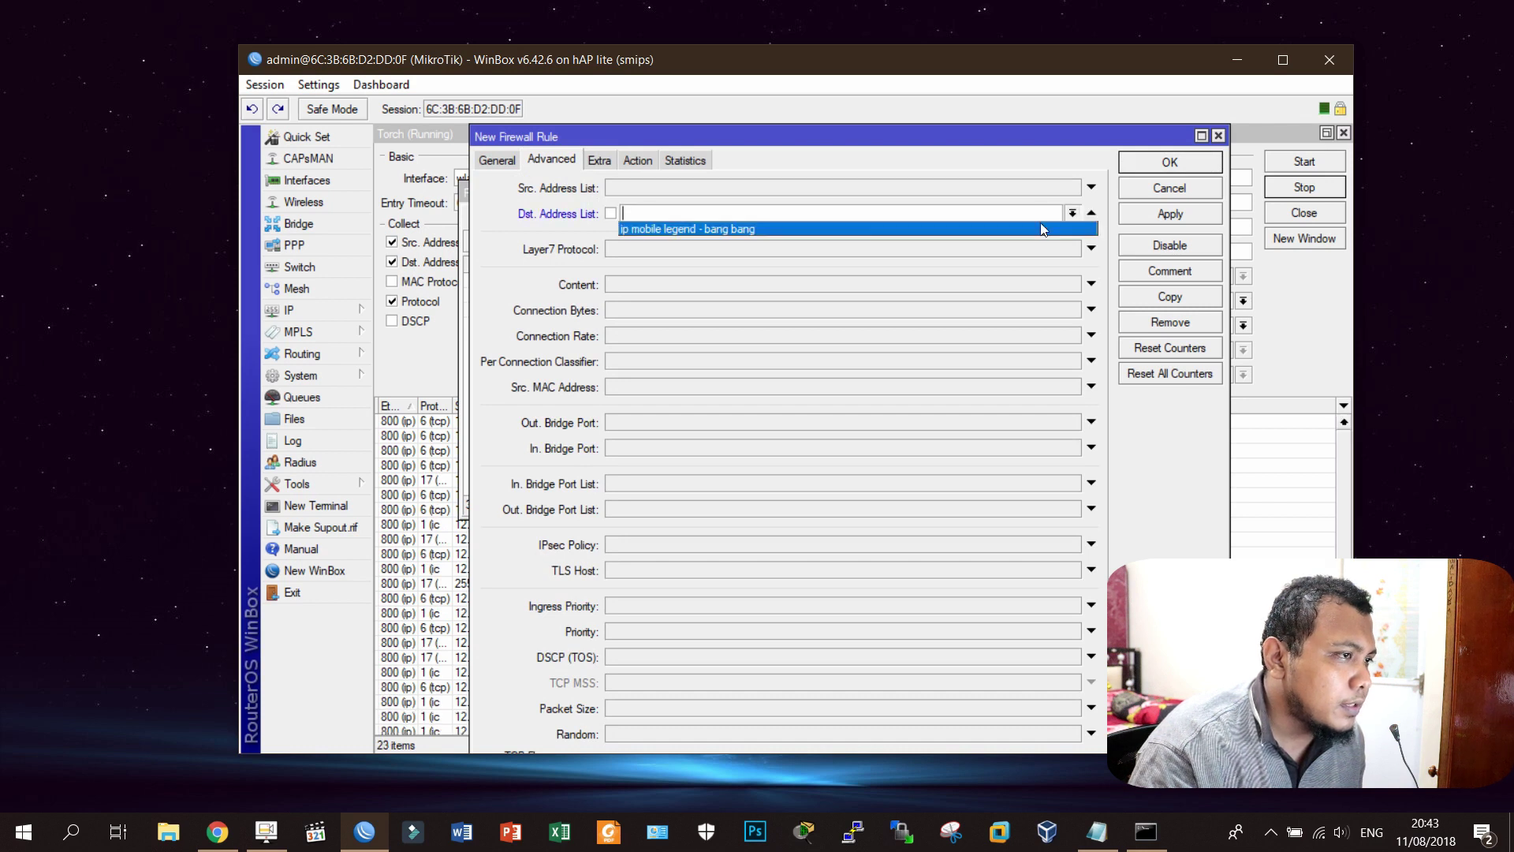
{"action": "left_click", "coordinate": [699, 225]}
Step: Set the new rule's action to drop and its in interface to wlan2, and save the rule
{"action": "left_click", "coordinate": [637, 160]}
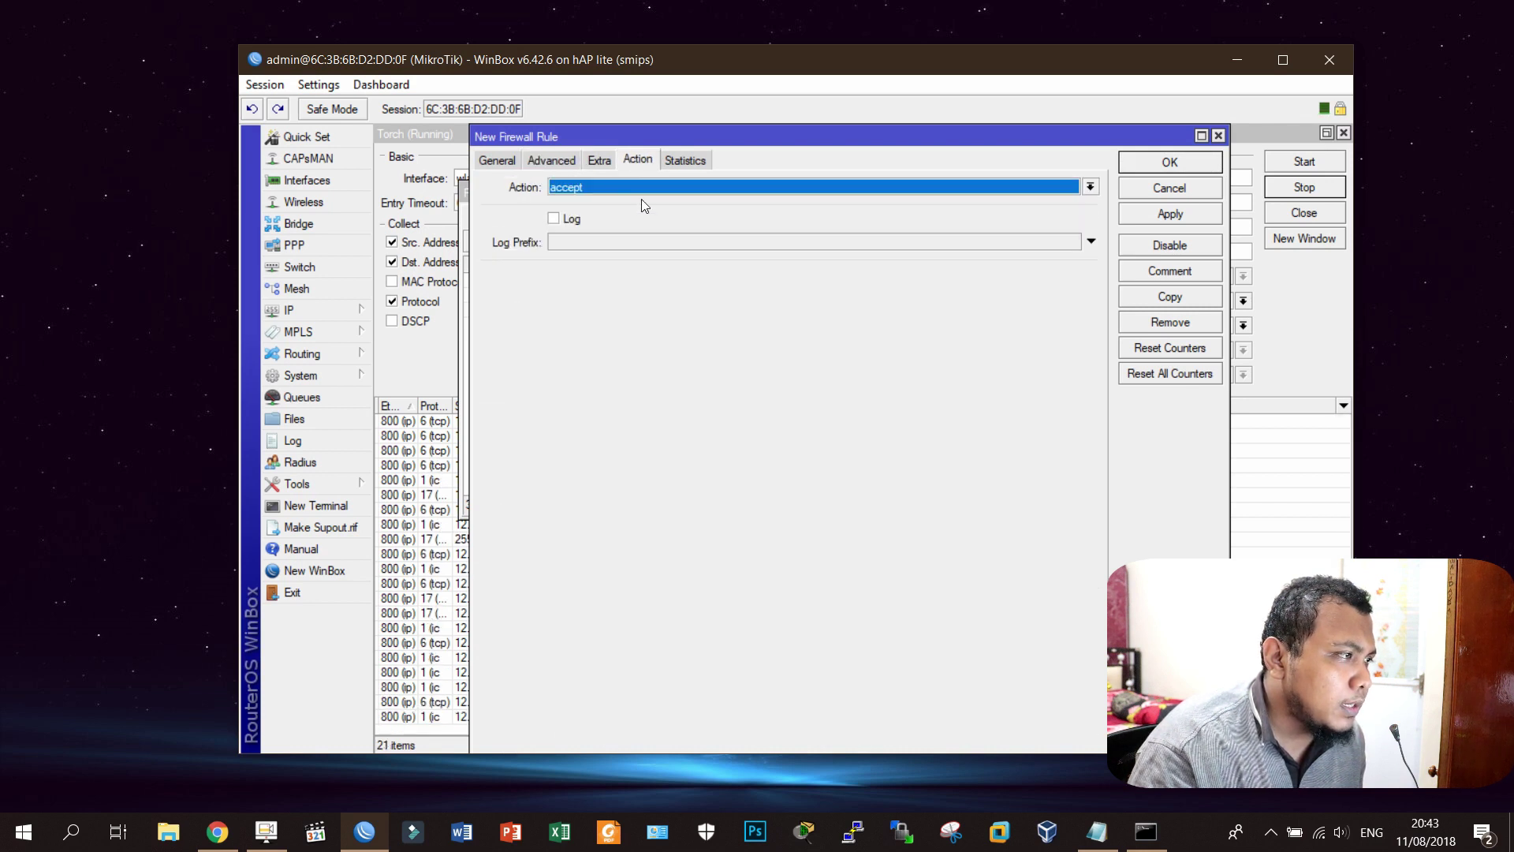
{"action": "left_click", "coordinate": [626, 186]}
{"action": "left_click", "coordinate": [613, 279]}
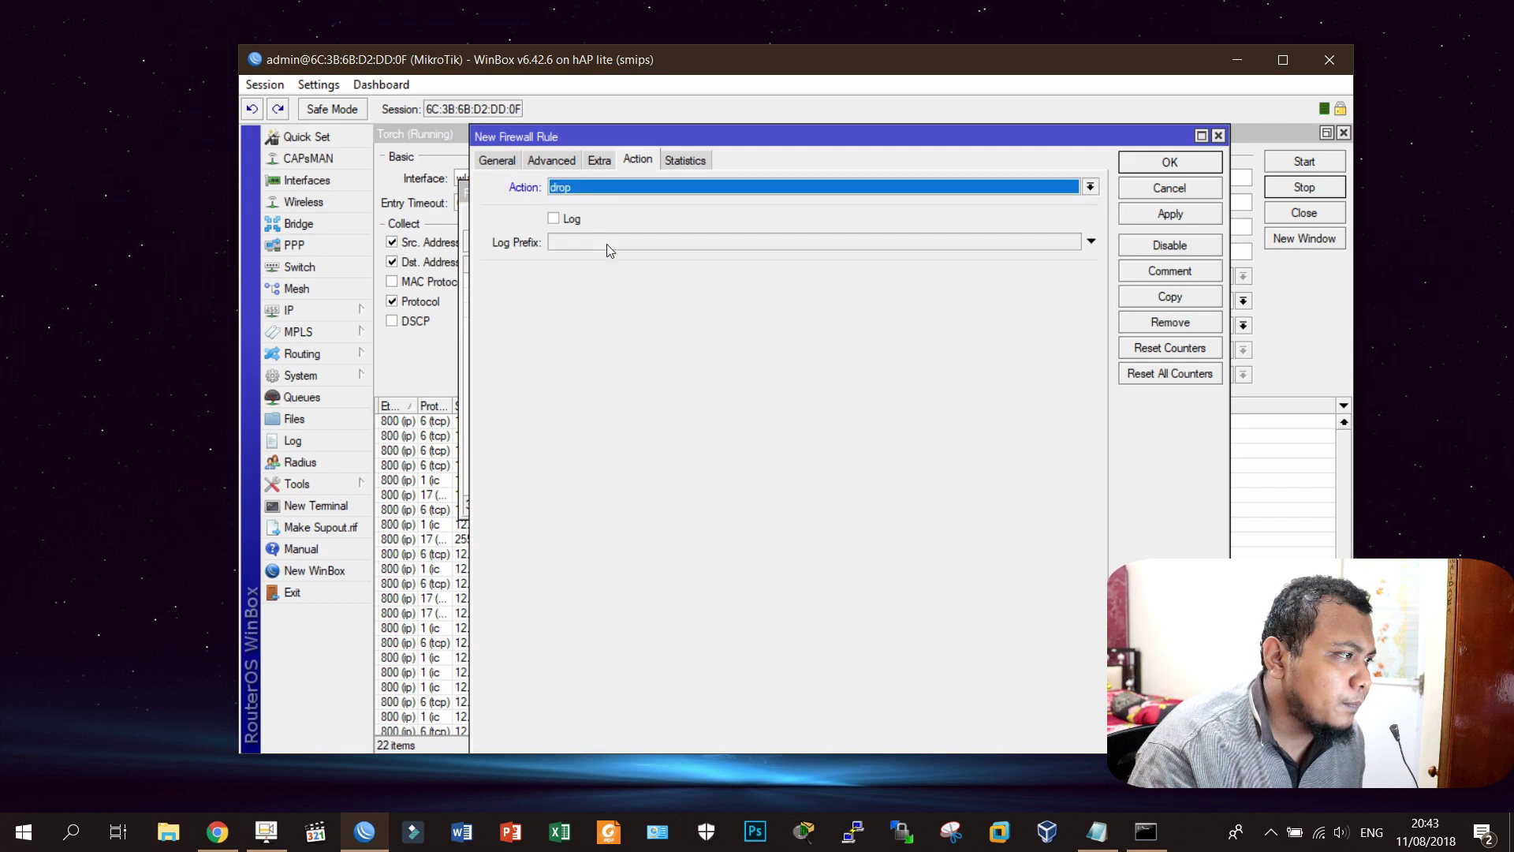
{"action": "left_click", "coordinate": [497, 160]}
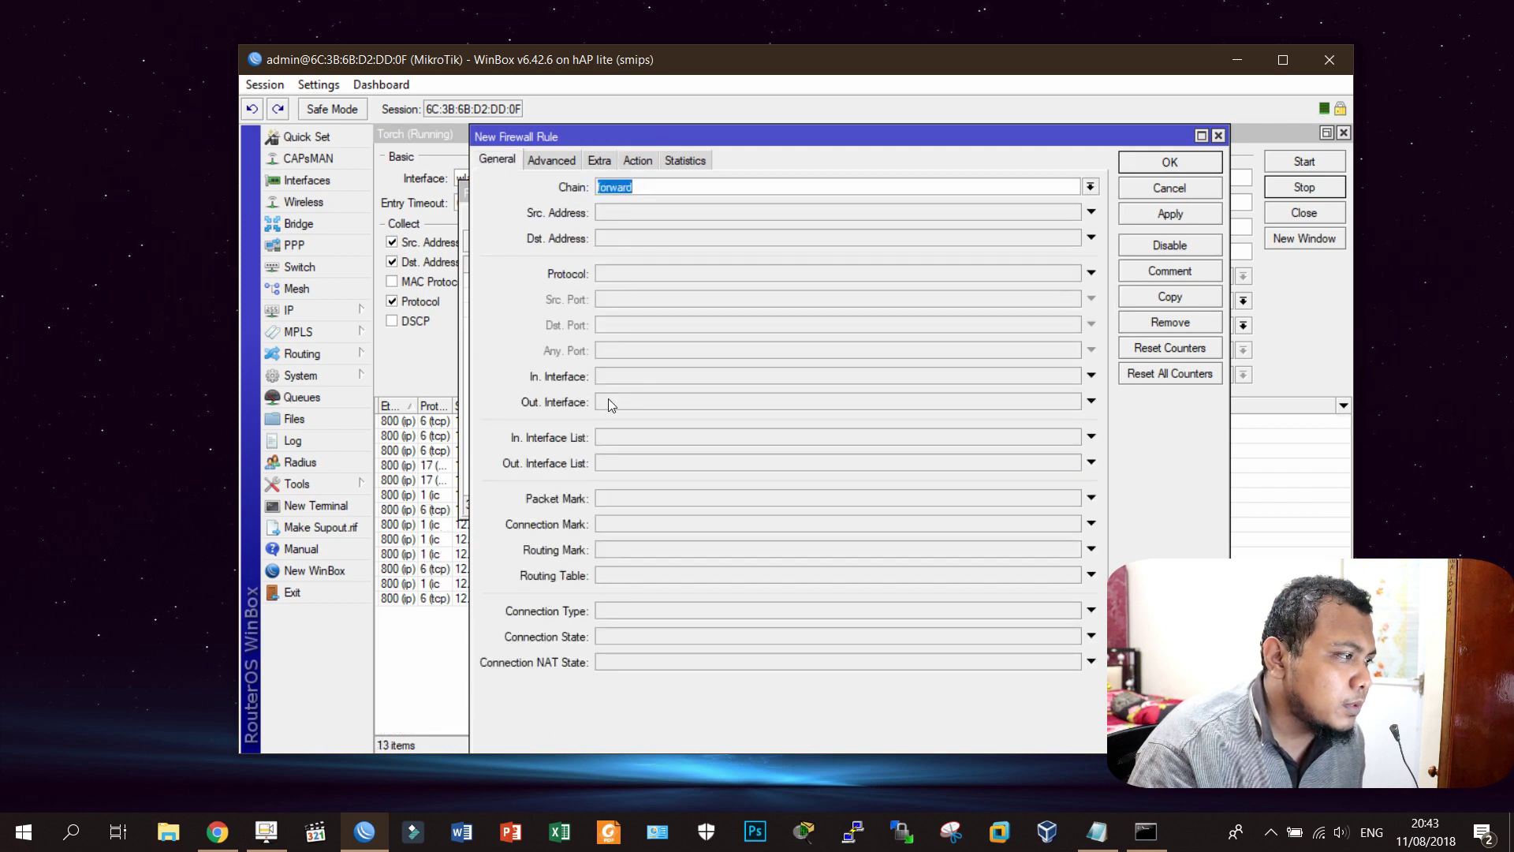
{"action": "left_click", "coordinate": [623, 377]}
{"action": "left_click", "coordinate": [816, 389]}
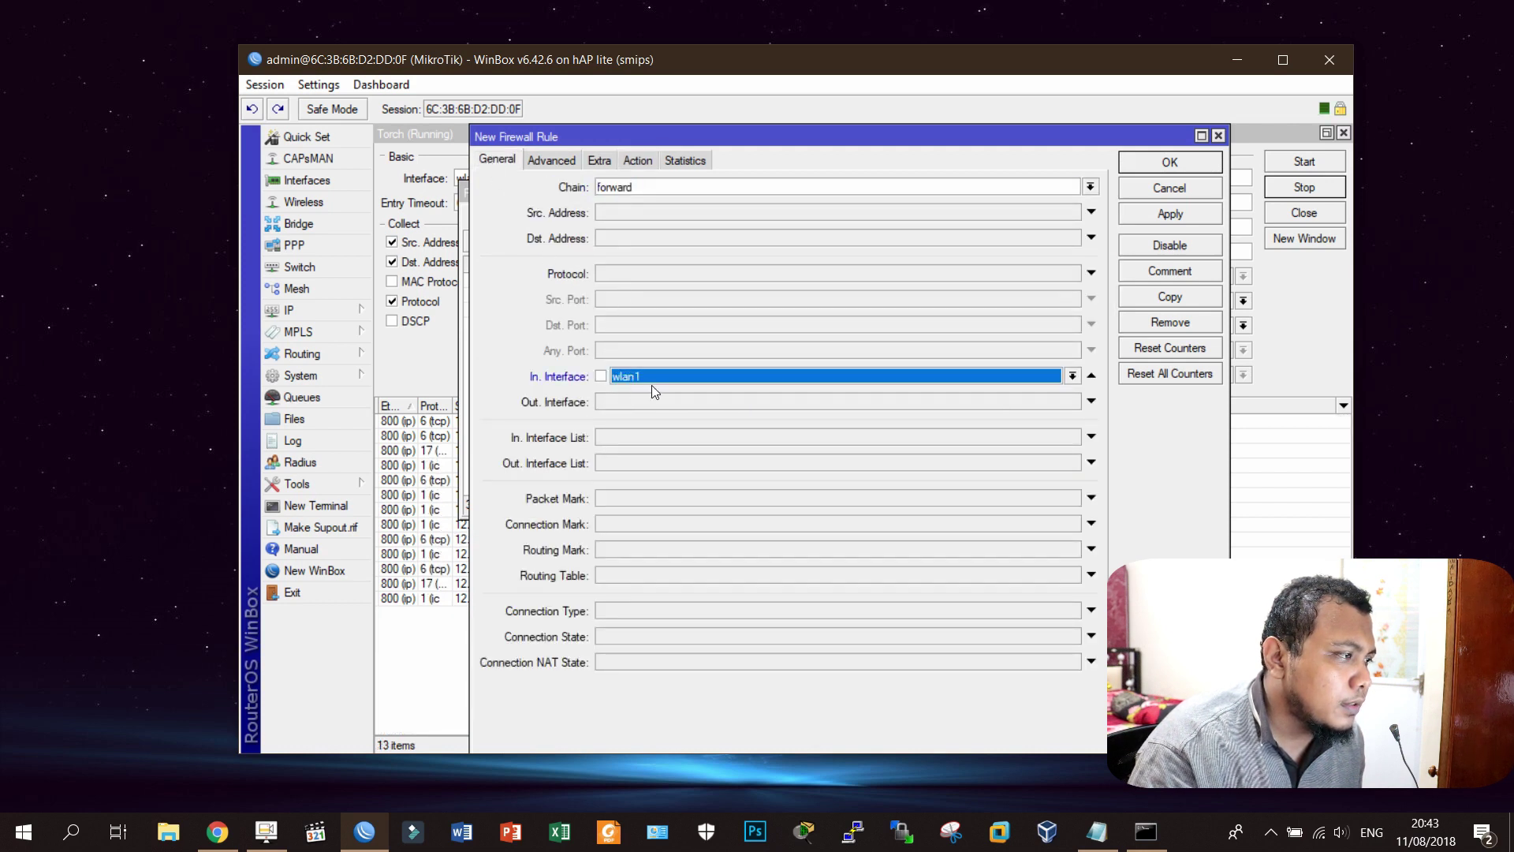
{"action": "left_click", "coordinate": [835, 376]}
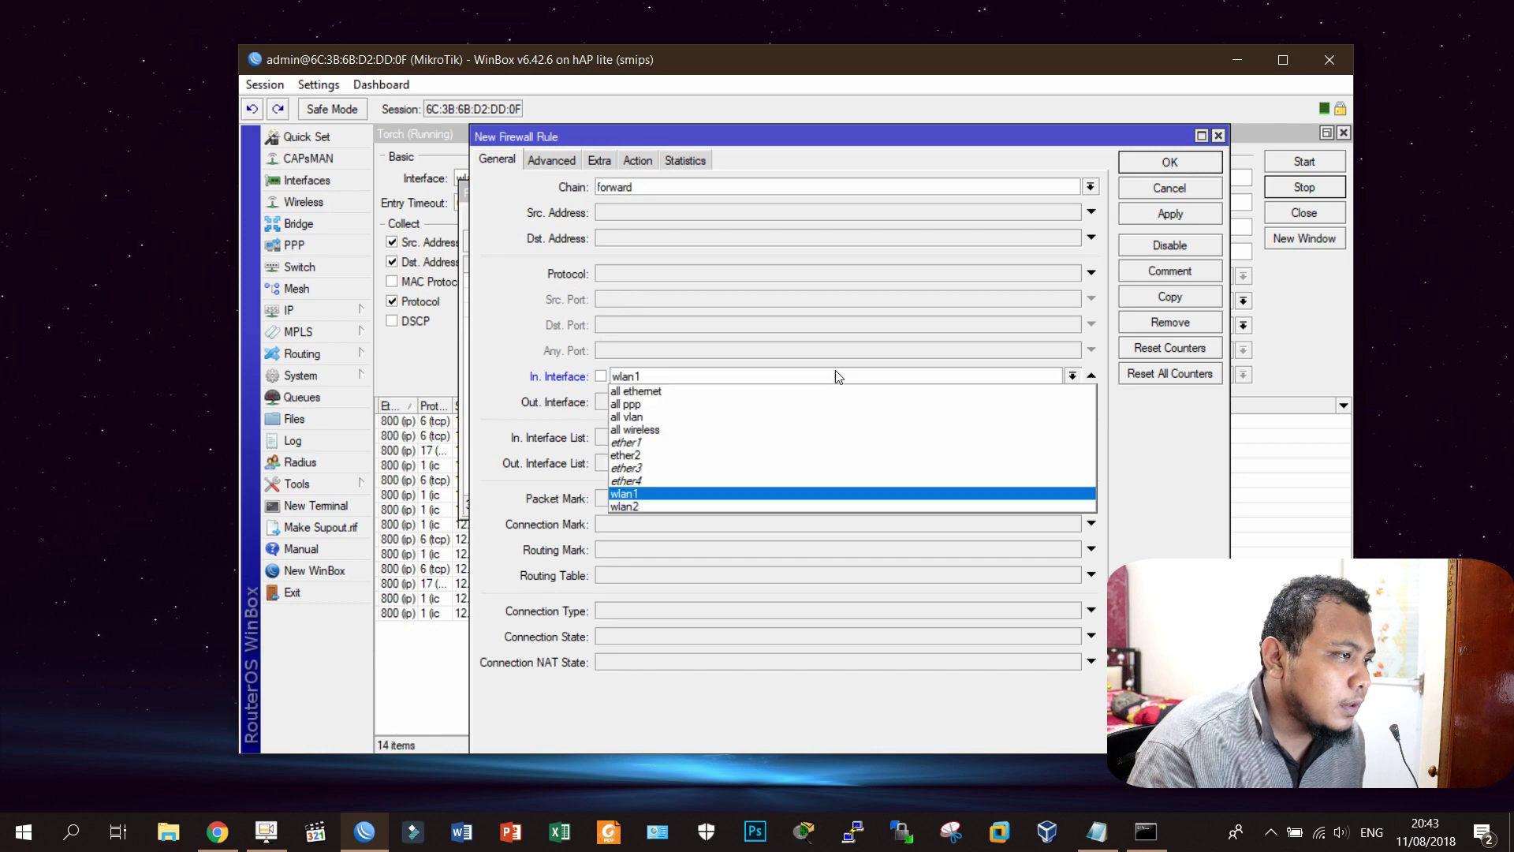
{"action": "left_click", "coordinate": [676, 507]}
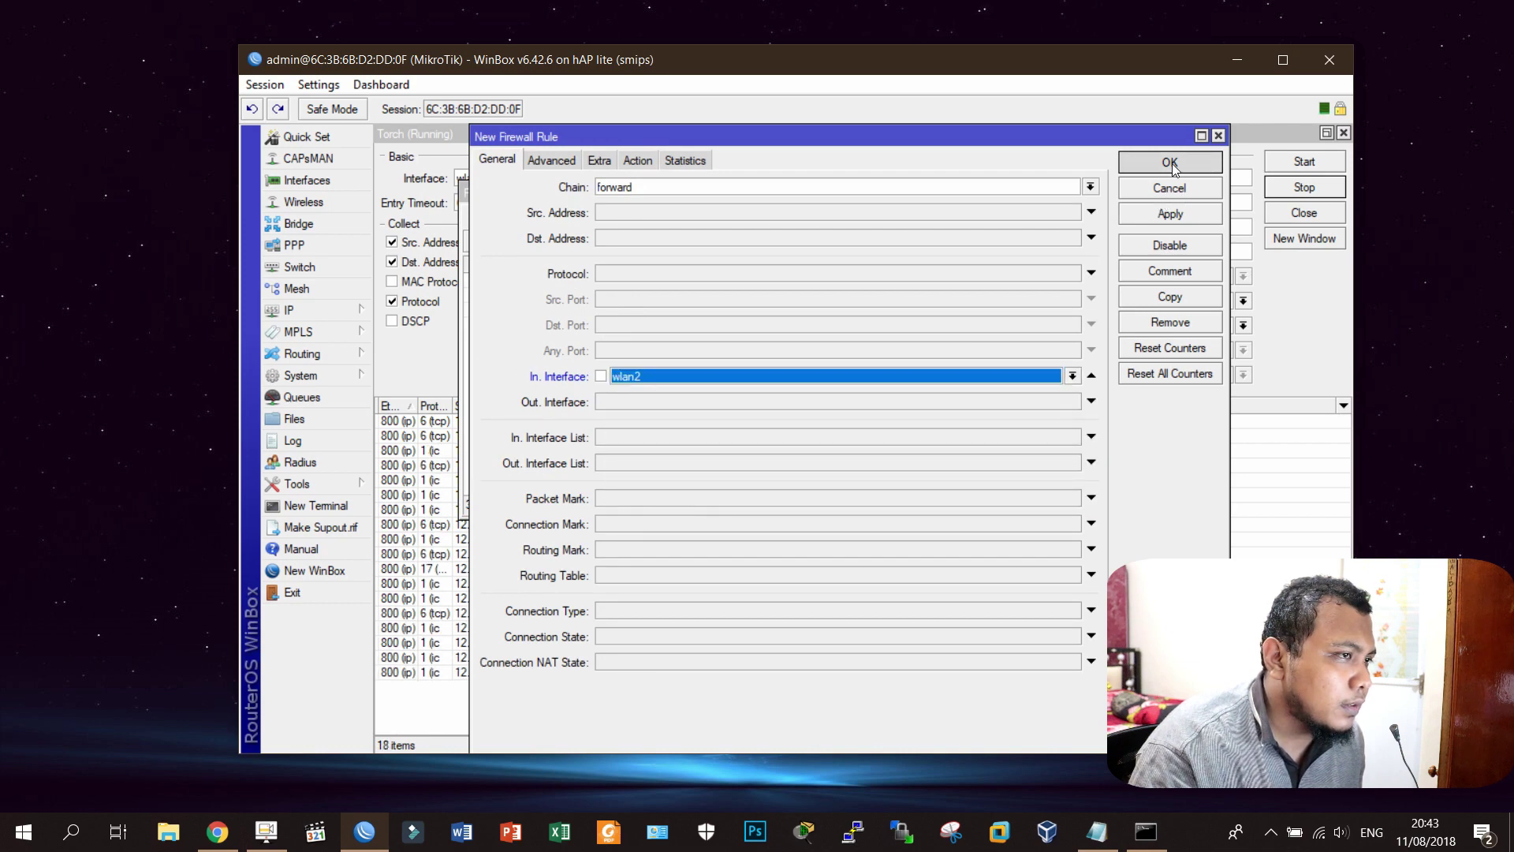
{"action": "left_click", "coordinate": [1170, 163]}
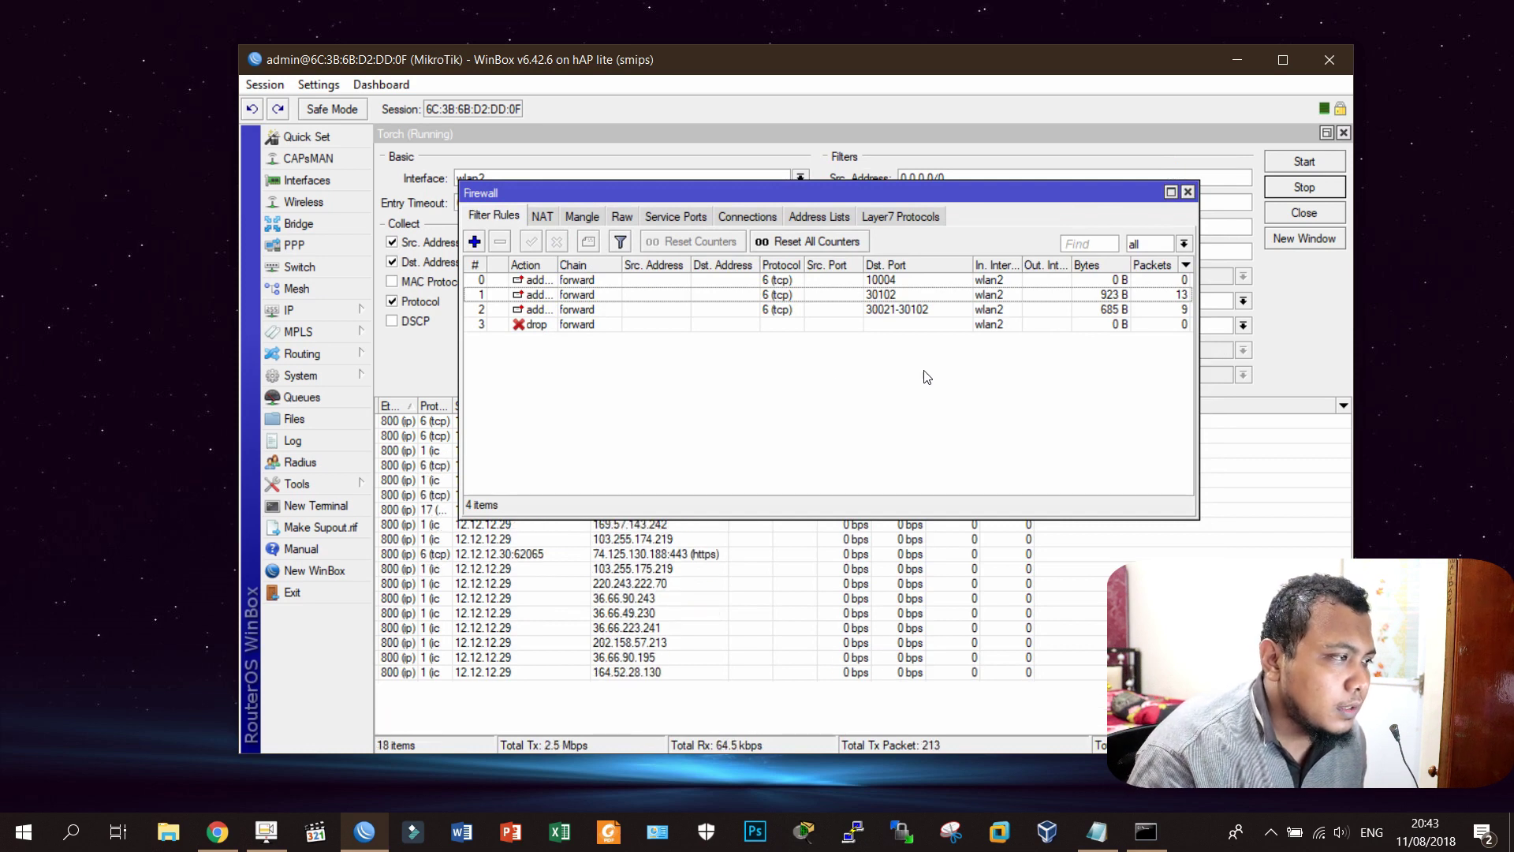
Step: Examine the address list entries again with the drop rule in place, and return to the filter rules
{"action": "left_click", "coordinate": [820, 216]}
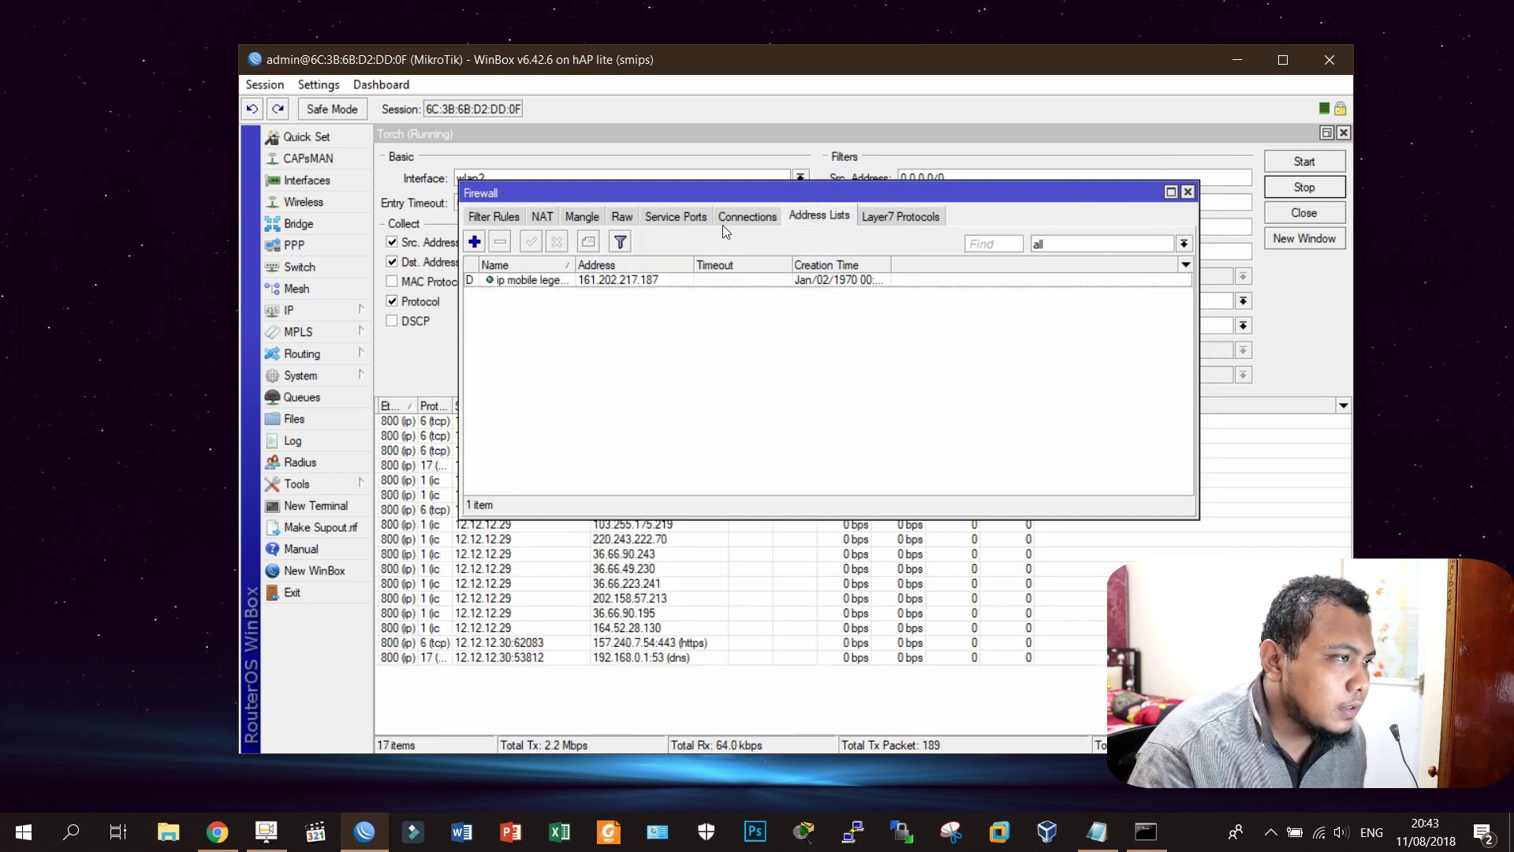
{"action": "left_click", "coordinate": [484, 218]}
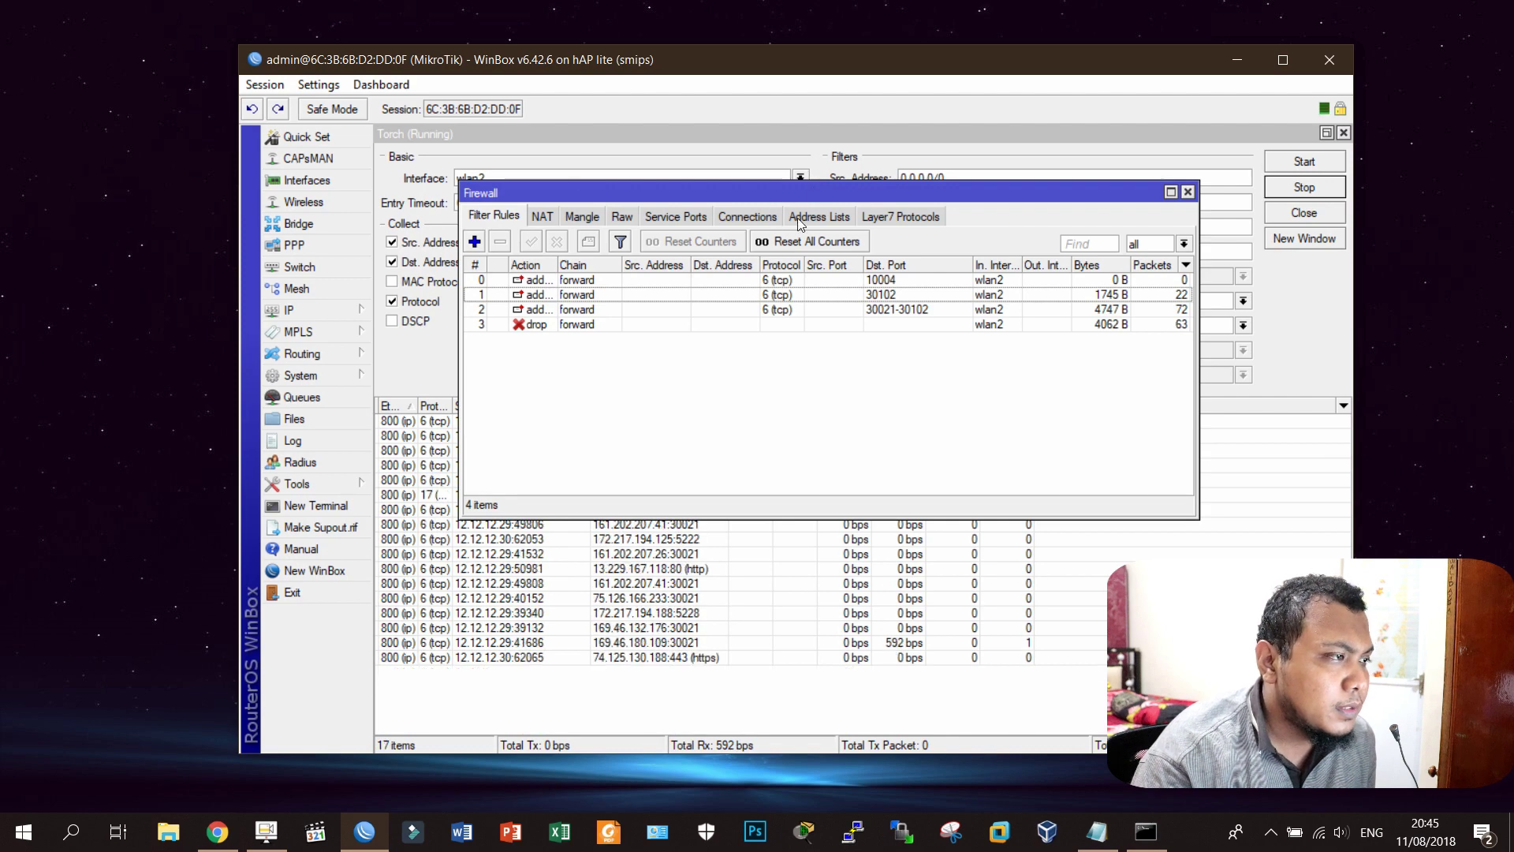
Step: Open the drop rule's time condition and exclude sat and sun from its active days
{"action": "double_click", "coordinate": [608, 324]}
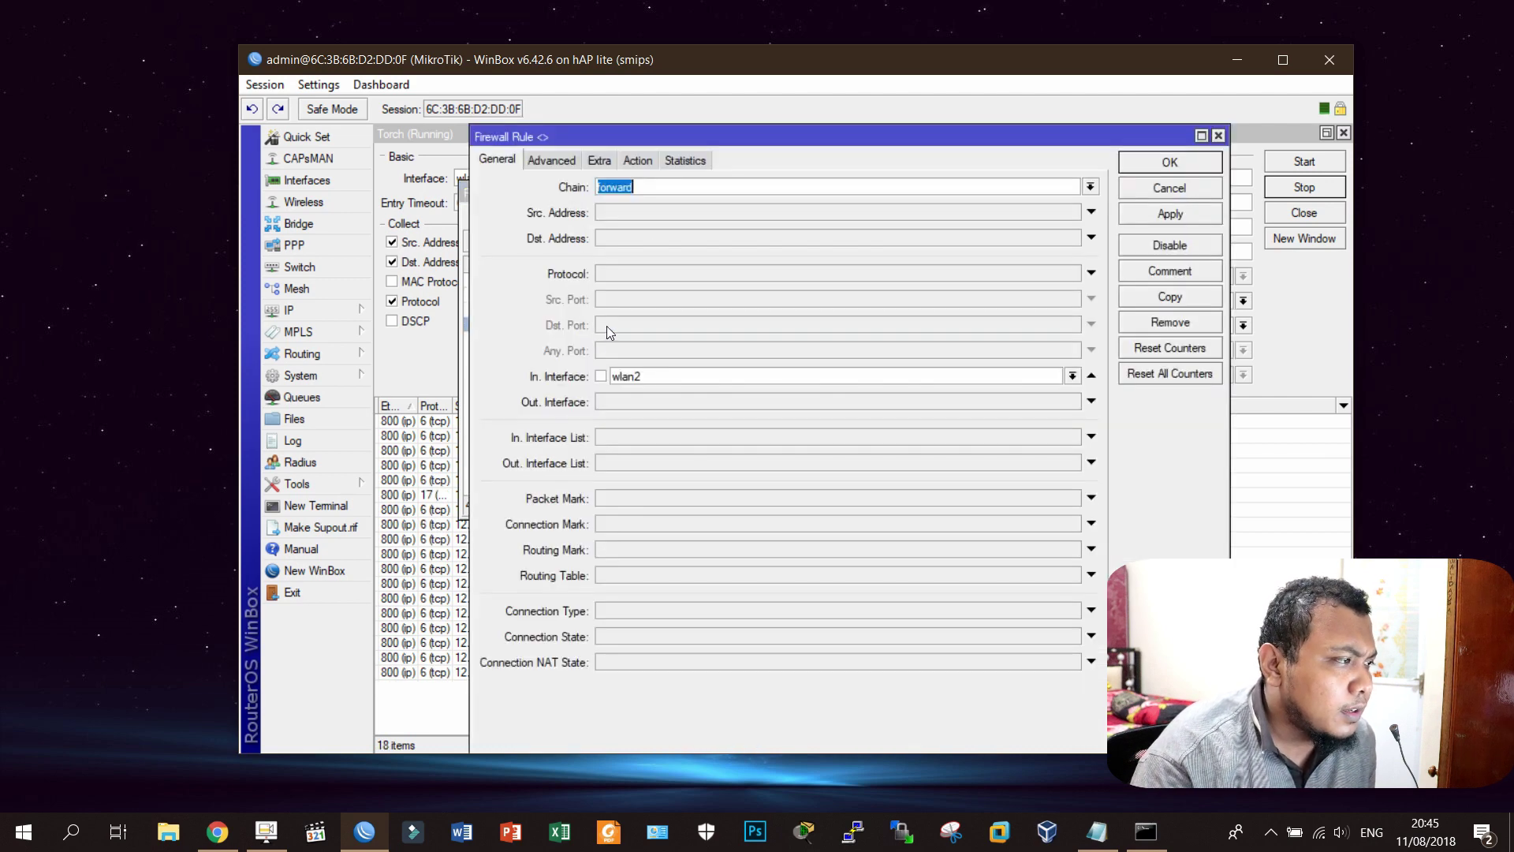
{"action": "left_click", "coordinate": [599, 161]}
{"action": "left_click", "coordinate": [514, 260]}
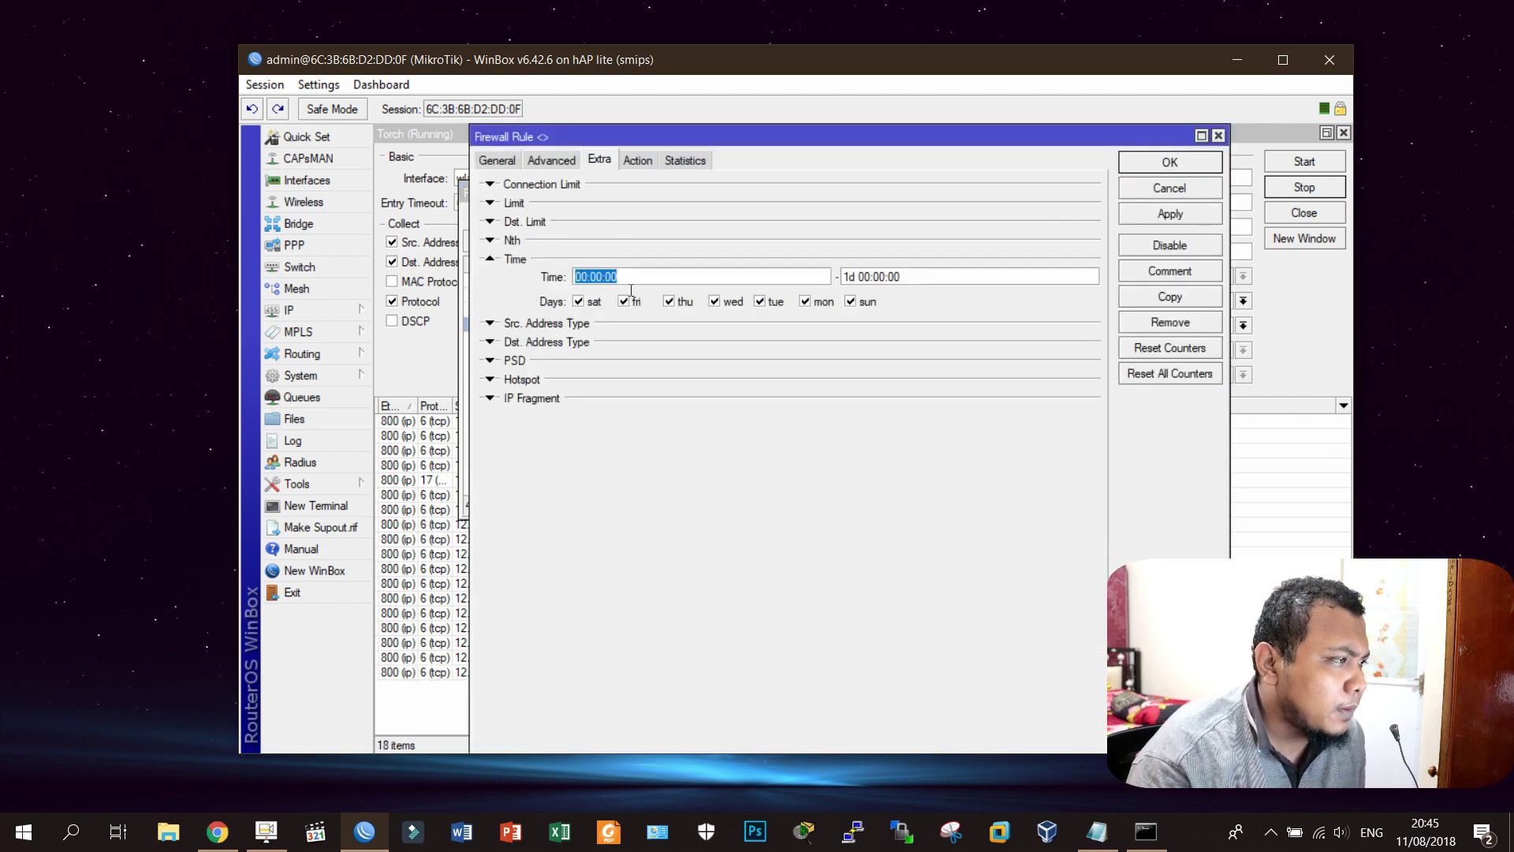
{"action": "left_click", "coordinate": [585, 301]}
{"action": "left_click", "coordinate": [851, 302]}
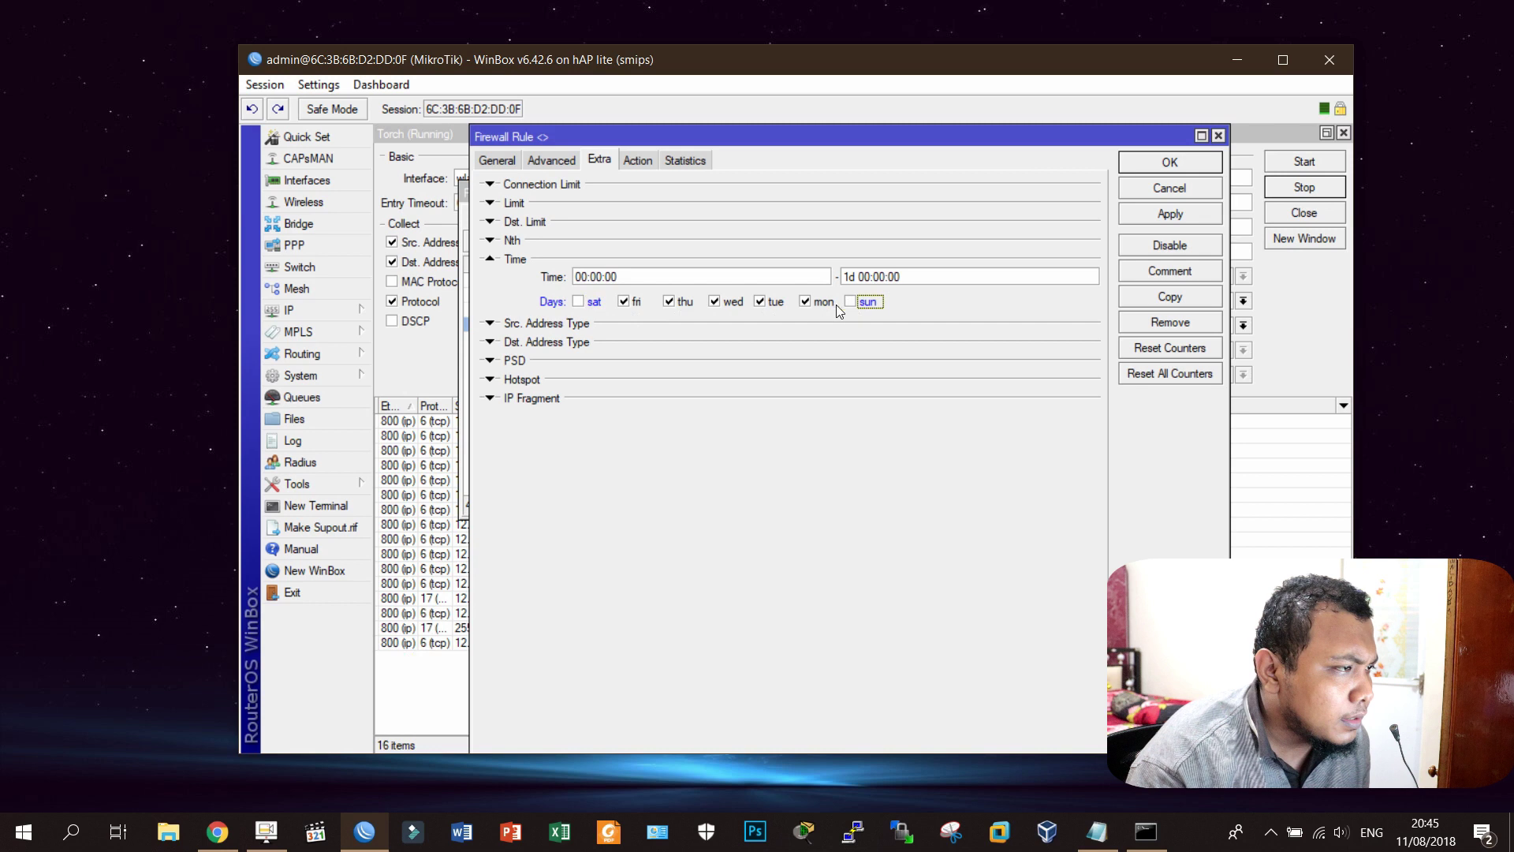
Step: Set the start of the drop rule's time range to 08:00:00
{"action": "double_click", "coordinate": [617, 277]}
{"action": "left_click", "coordinate": [617, 277]}
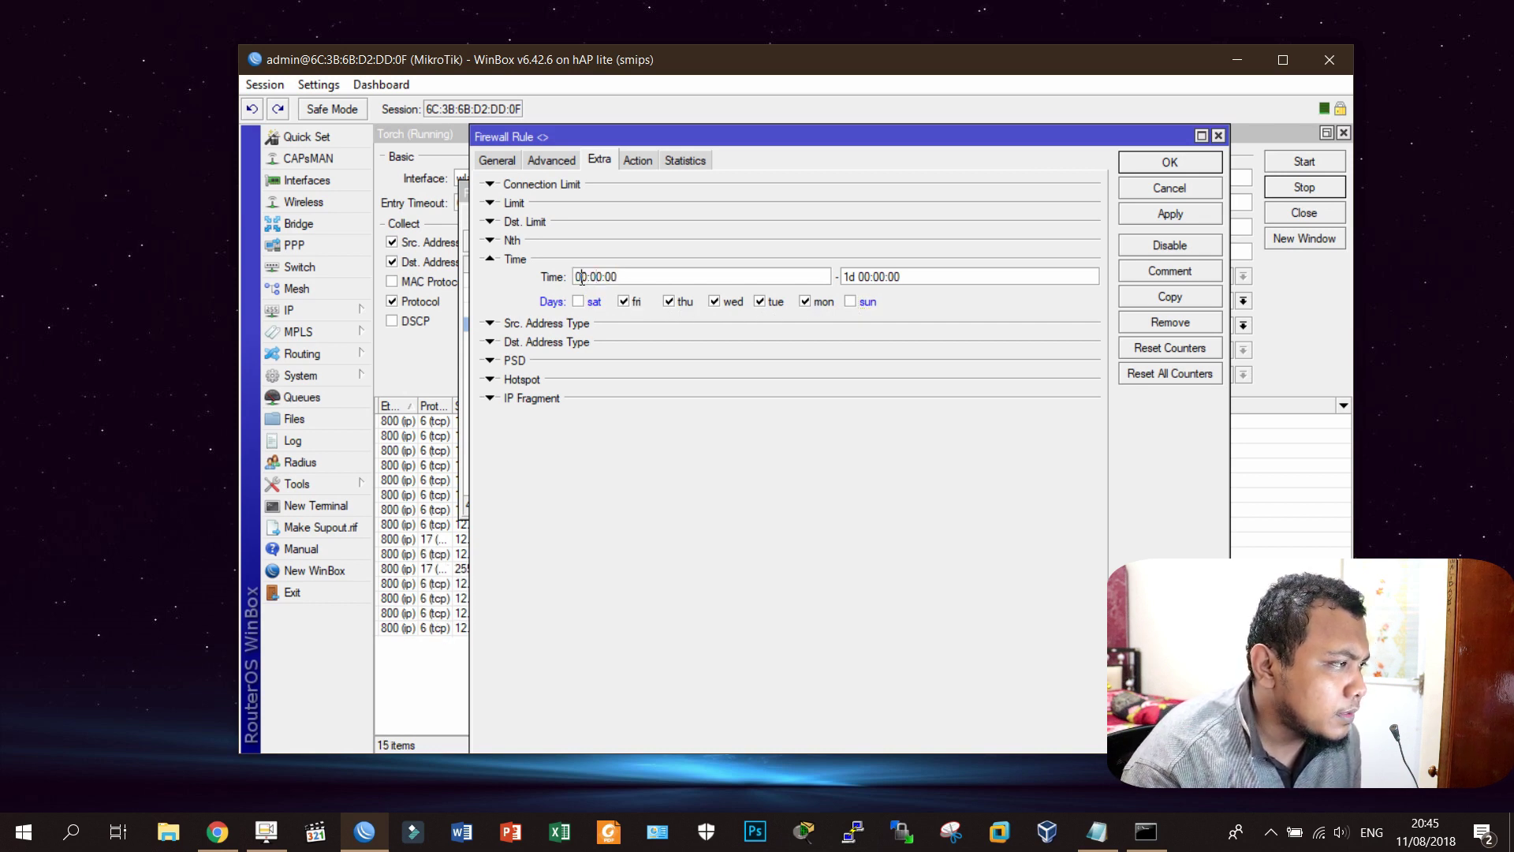
{"action": "key", "text": "BackSpace"}
{"action": "type", "text": "8"}
Step: Set the end of the drop rule's time range to 15:30:00
{"action": "left_click", "coordinate": [859, 278]}
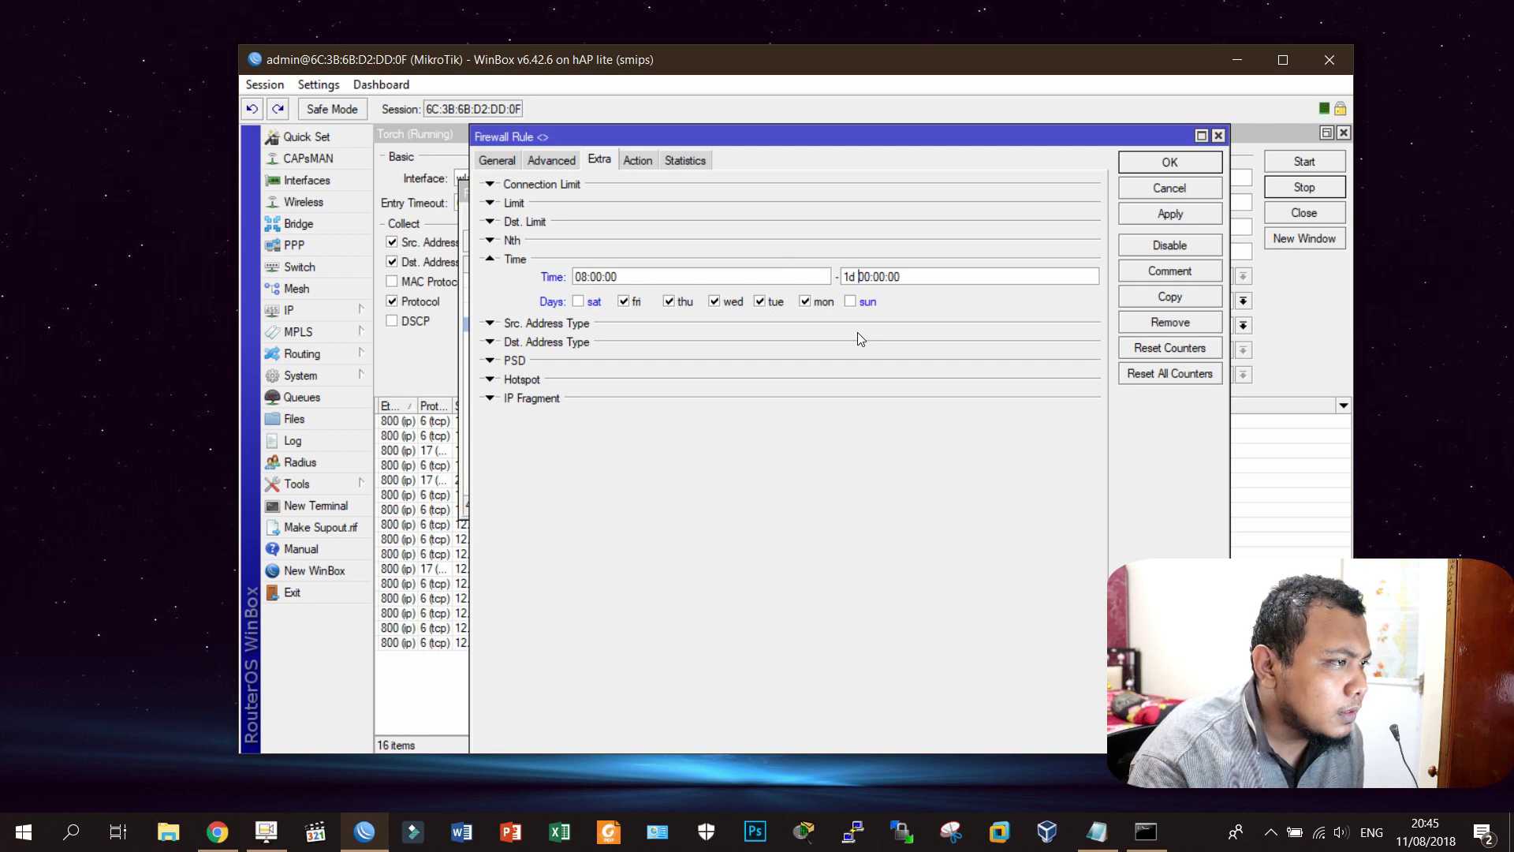
{"action": "key", "text": "Right"}
{"action": "key", "text": "Right"}
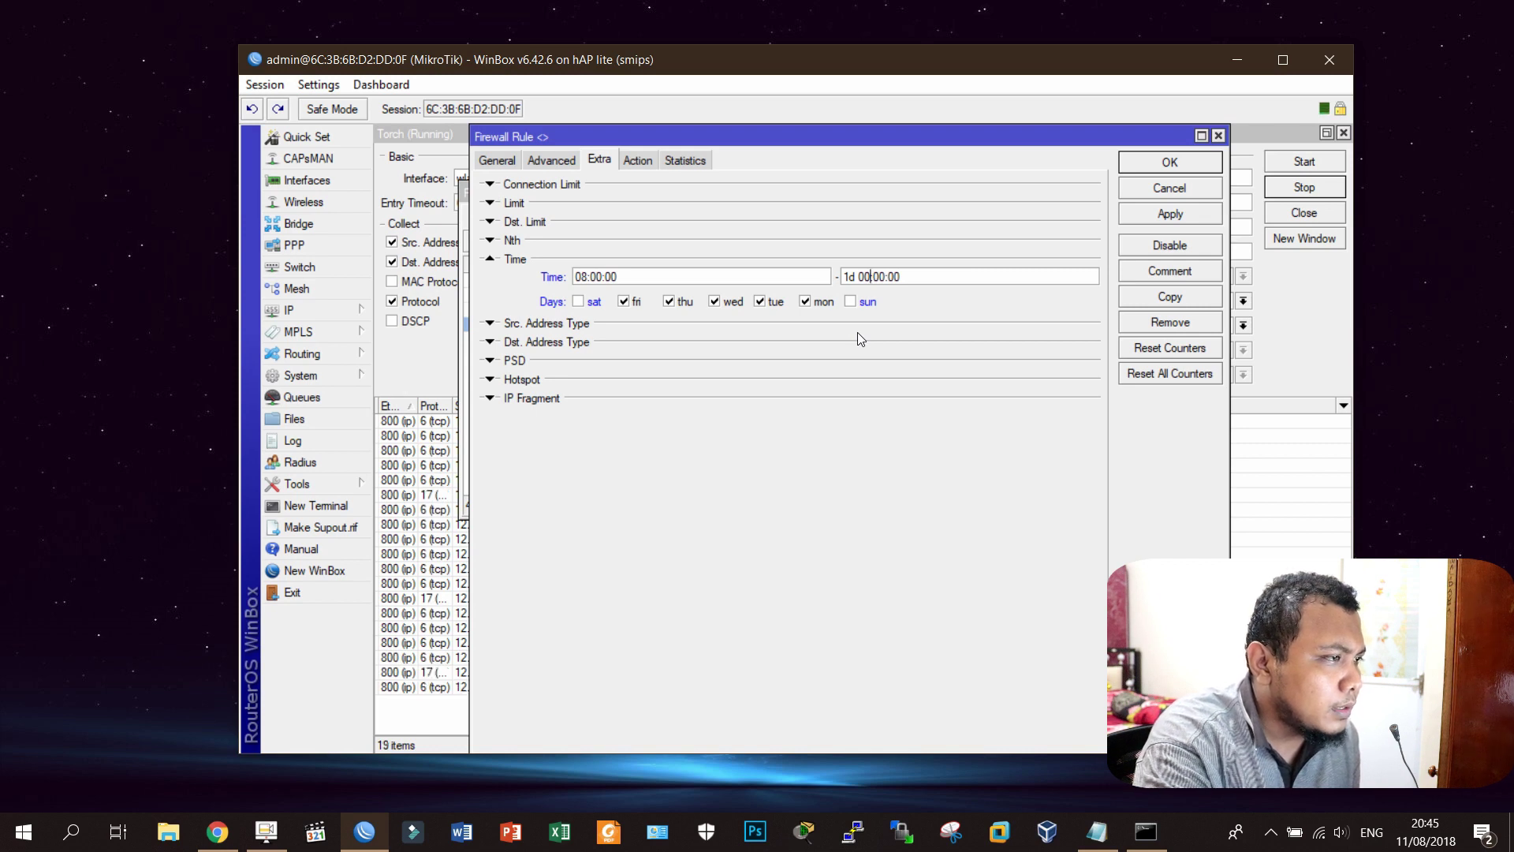
{"action": "key", "text": "BackSpace"}
{"action": "key", "text": "BackSpace"}
{"action": "key", "text": "BackSpace"}
{"action": "key", "text": "BackSpace"}
{"action": "key", "text": "BackSpace"}
{"action": "key", "text": "BackSpace"}
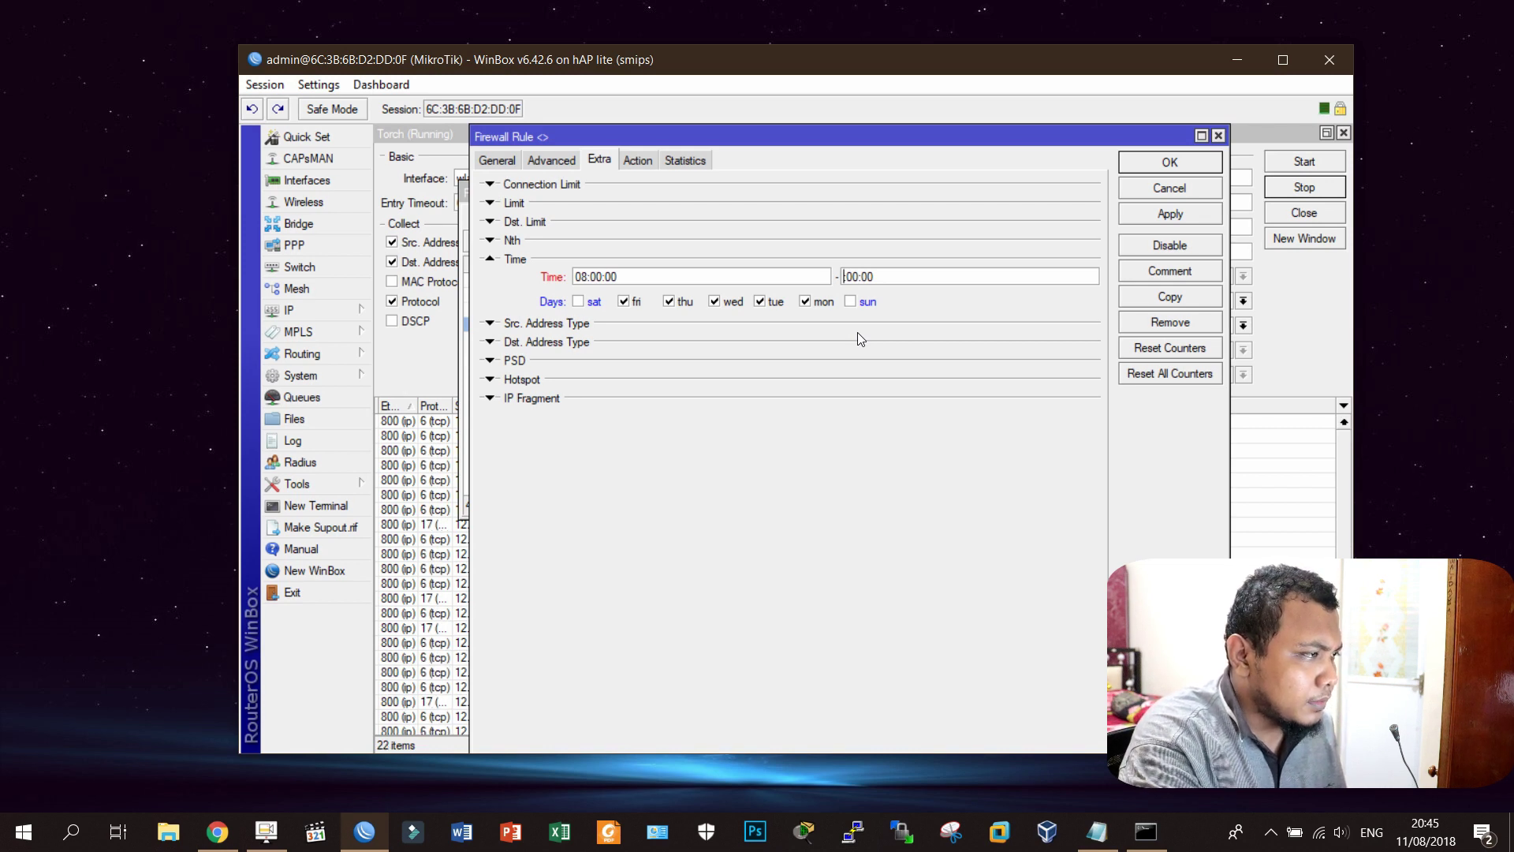
{"action": "type", "text": "15"}
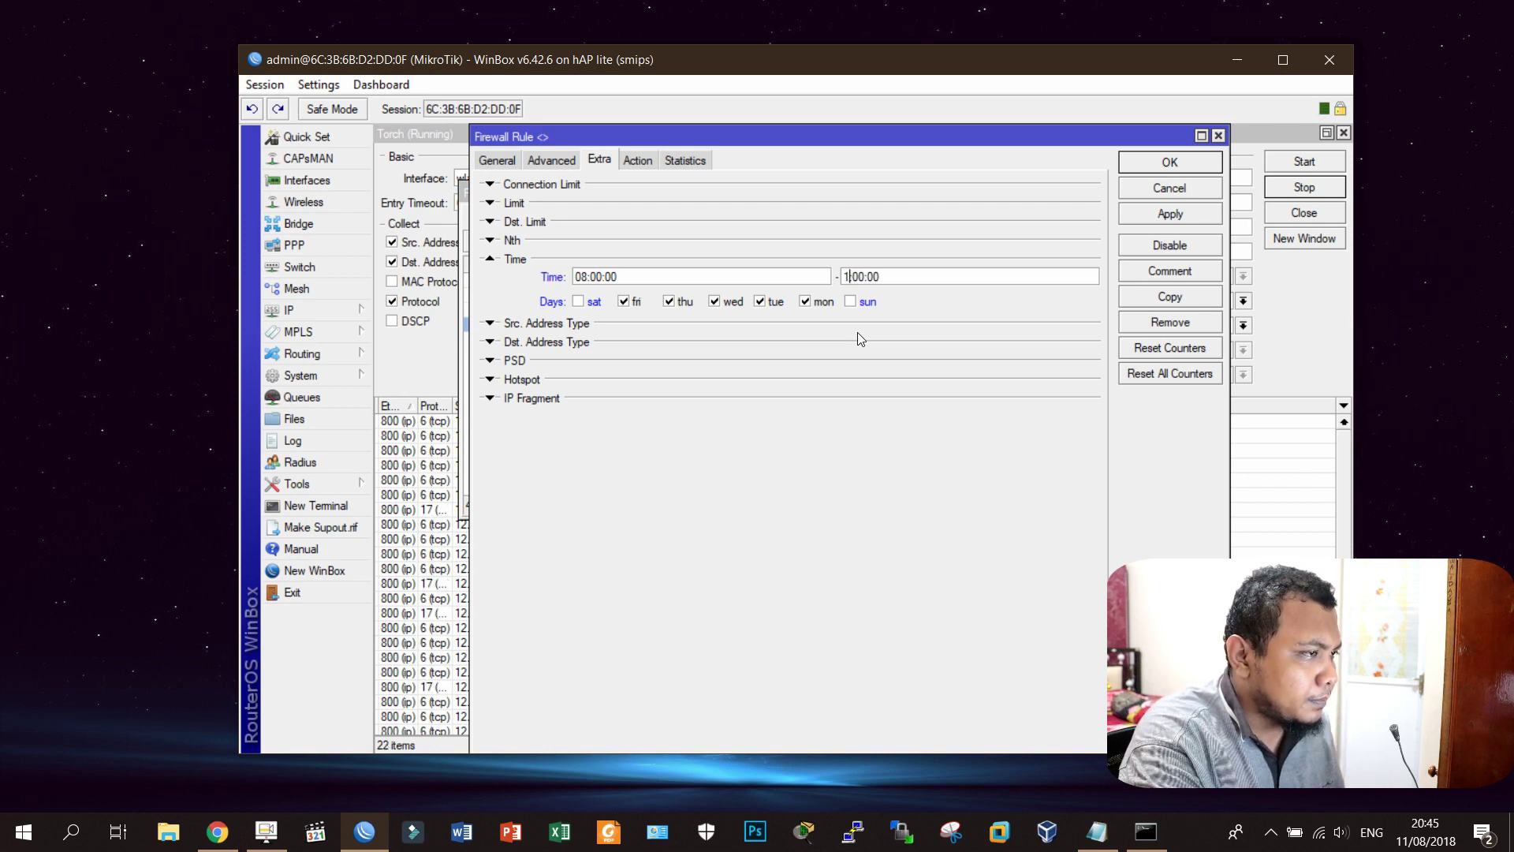
{"action": "key", "text": "Right"}
{"action": "key", "text": "Right"}
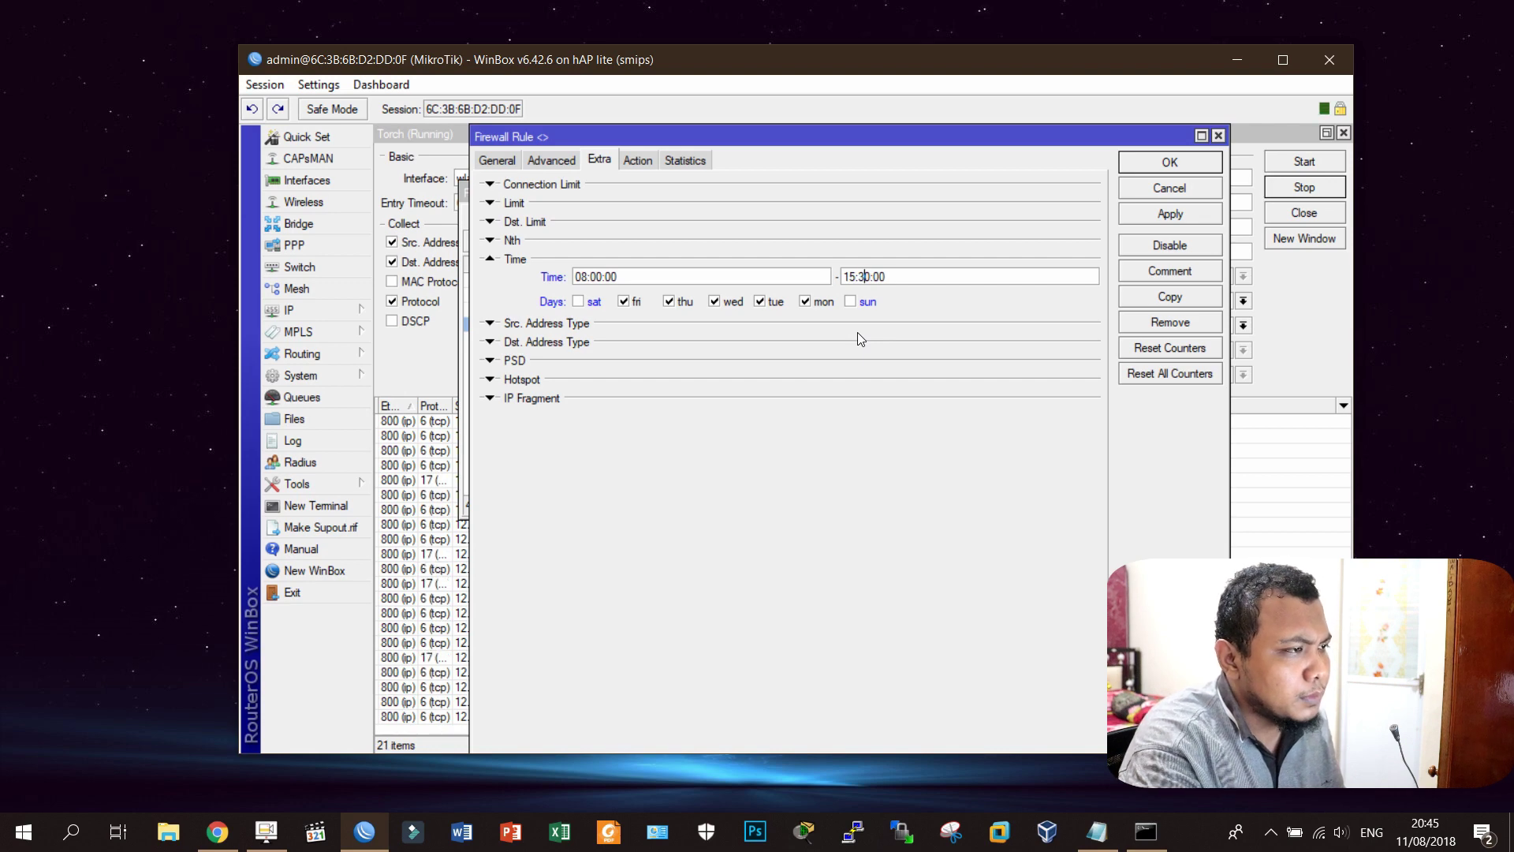
Step: Save the drop rule with its time schedule and select it in the filter rules list
{"action": "left_click", "coordinate": [1202, 219]}
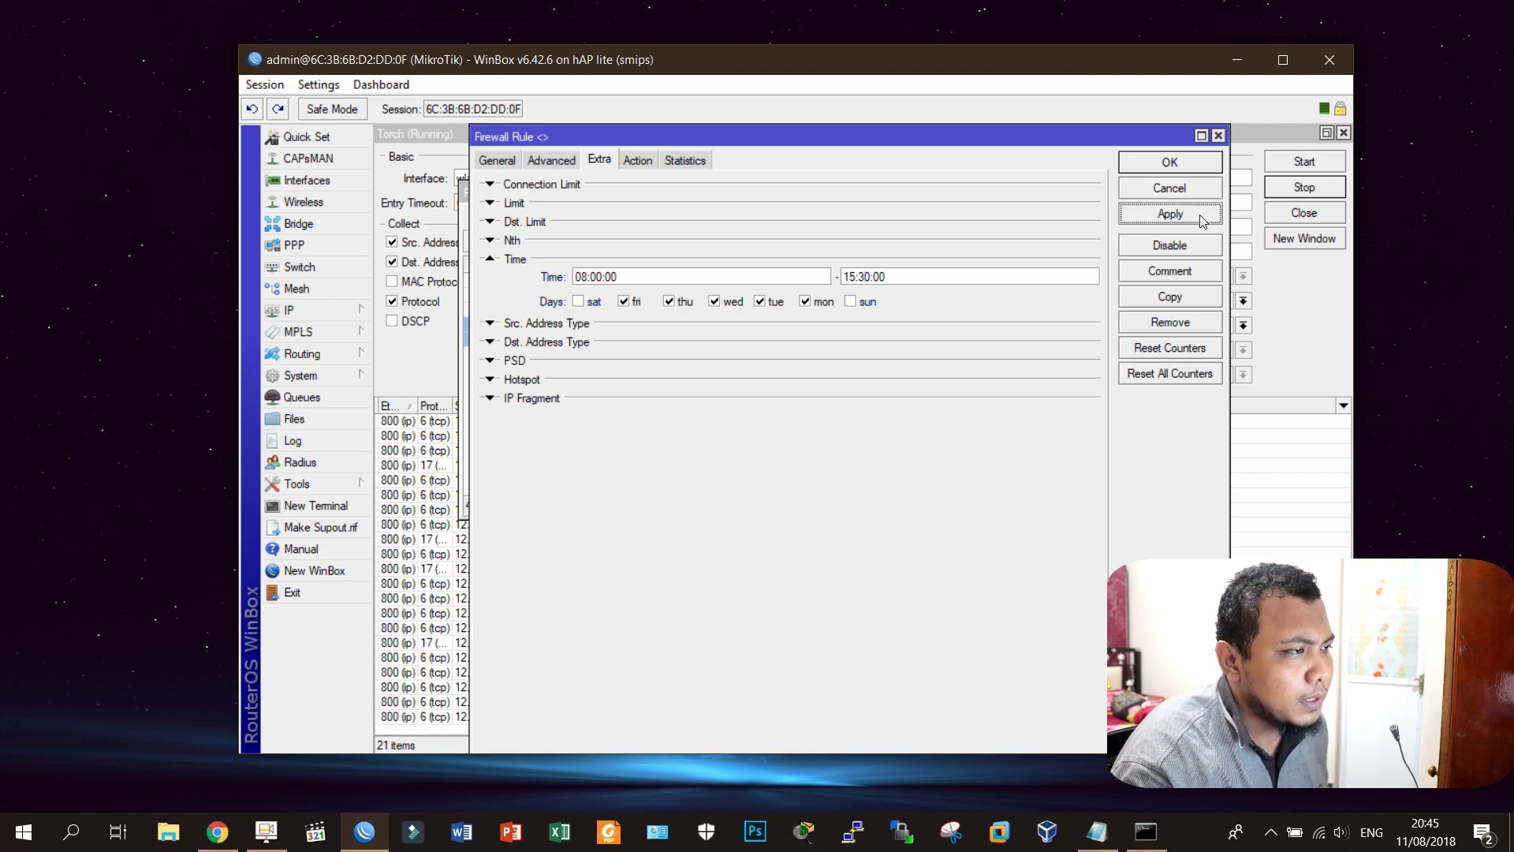
{"action": "left_click", "coordinate": [1173, 163]}
{"action": "left_click", "coordinate": [639, 434]}
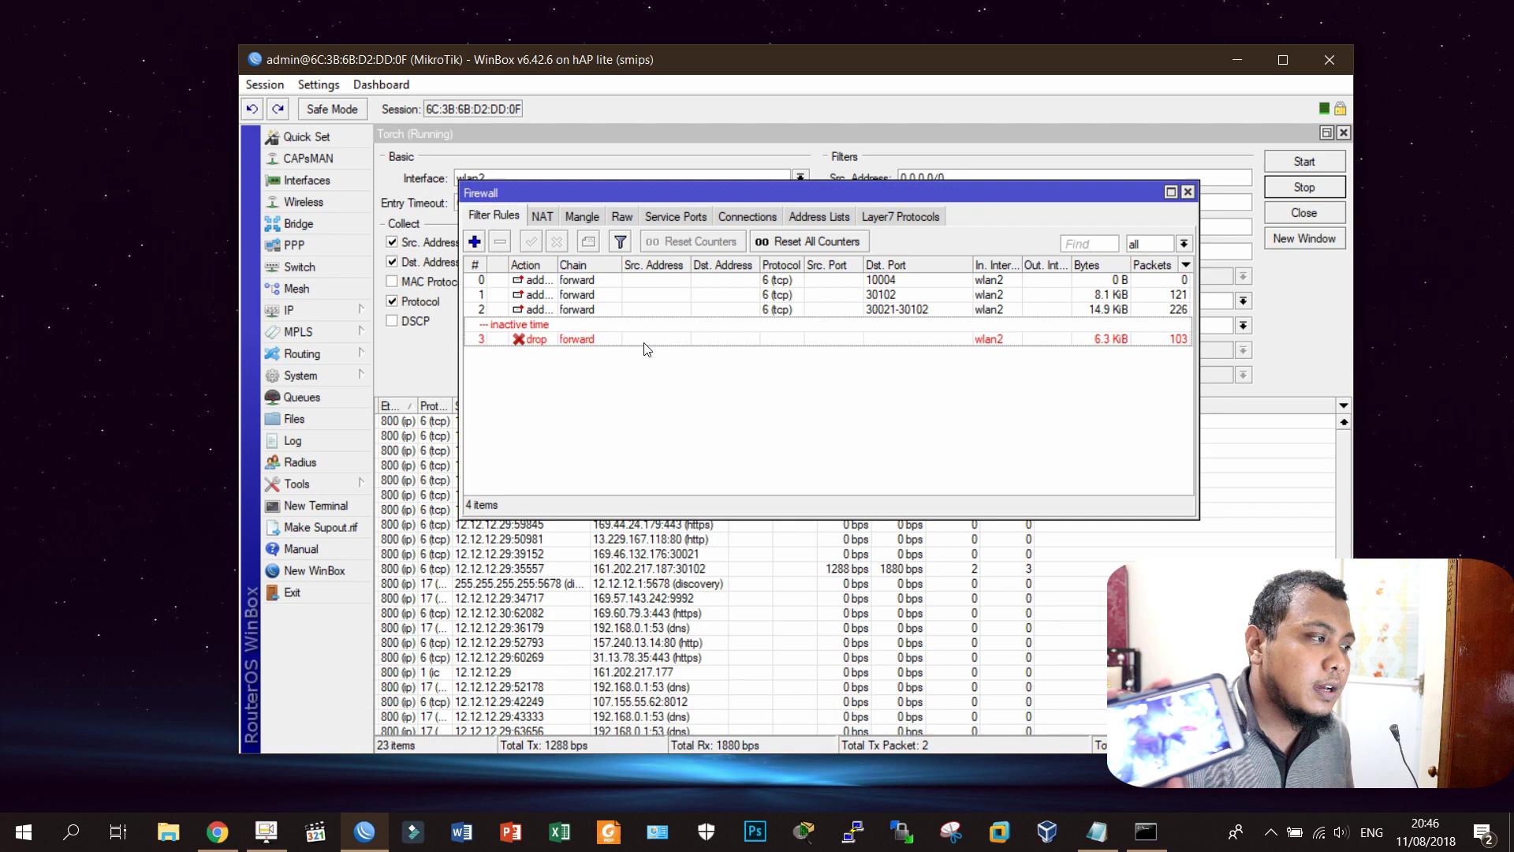
{"action": "left_click", "coordinate": [644, 340]}
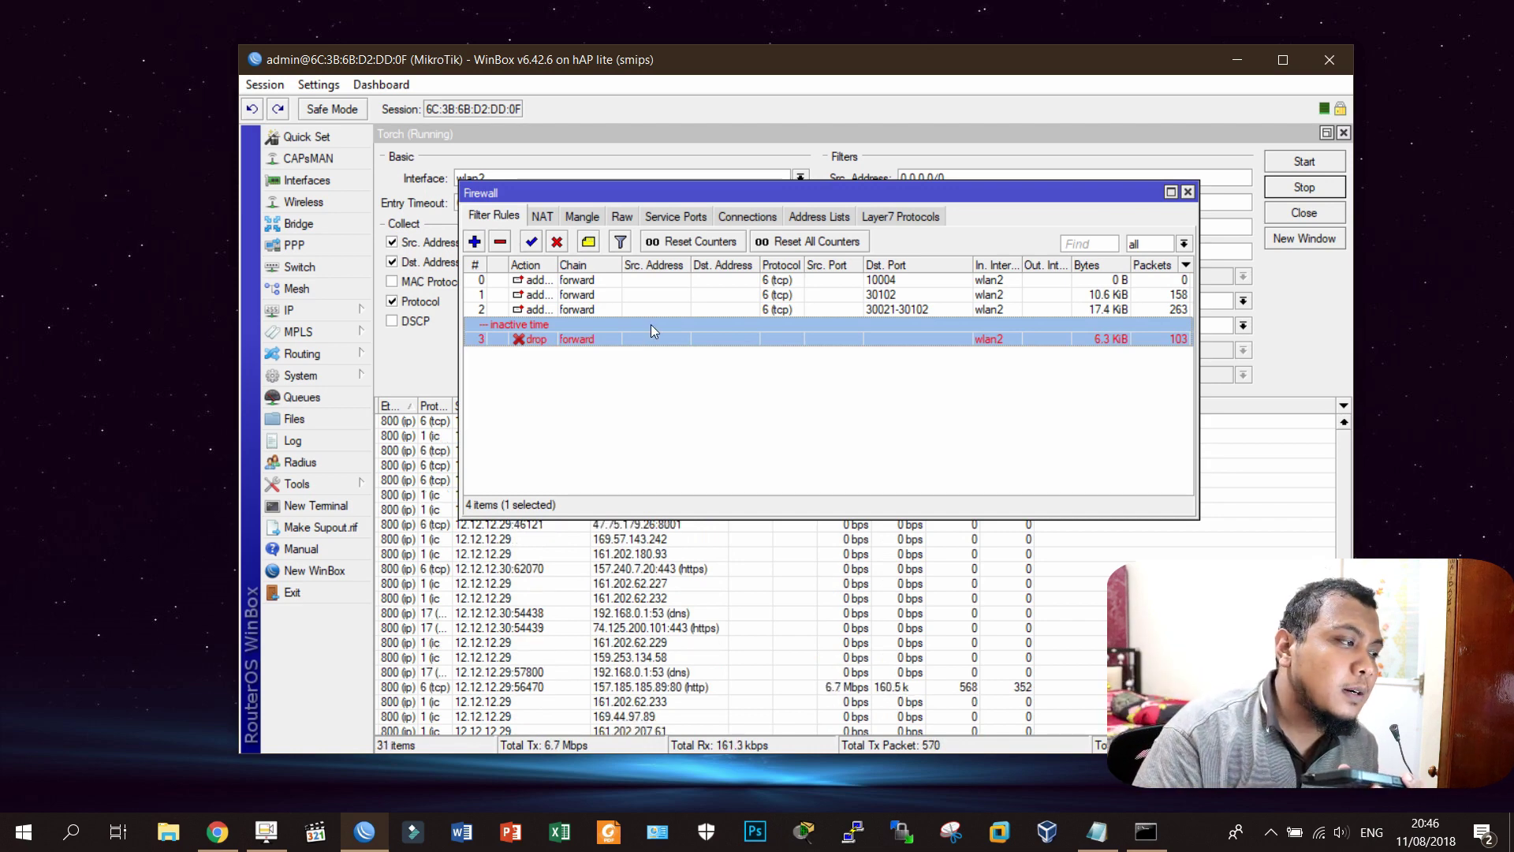
Step: Clear fri, thu, wed, tue and mon from the drop rule's active days and save the rule
{"action": "double_click", "coordinate": [650, 324]}
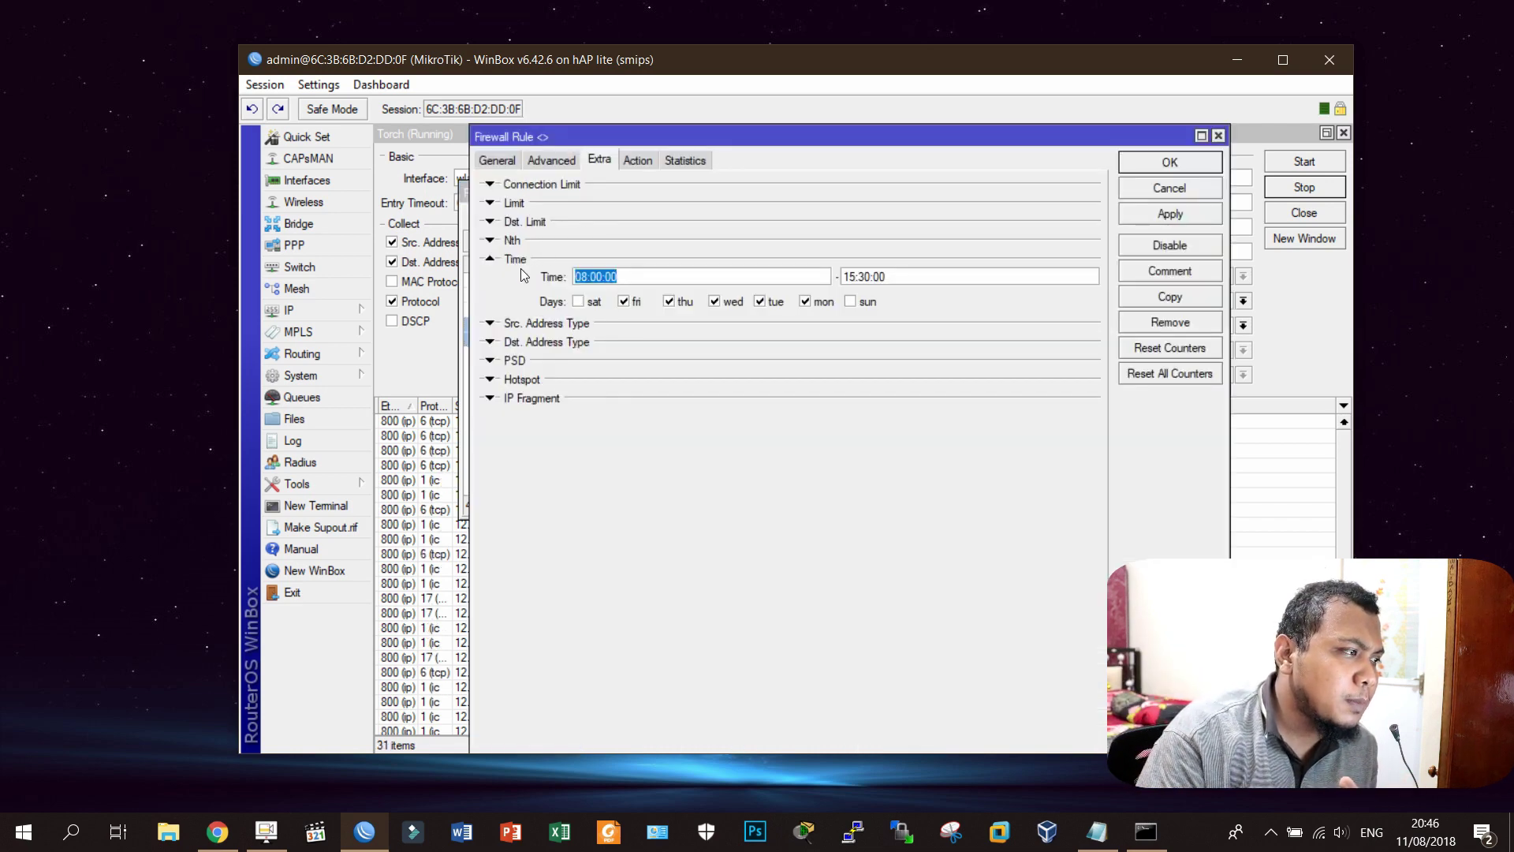
{"action": "left_click", "coordinate": [624, 302]}
{"action": "left_click", "coordinate": [672, 302]}
{"action": "left_click", "coordinate": [720, 301]}
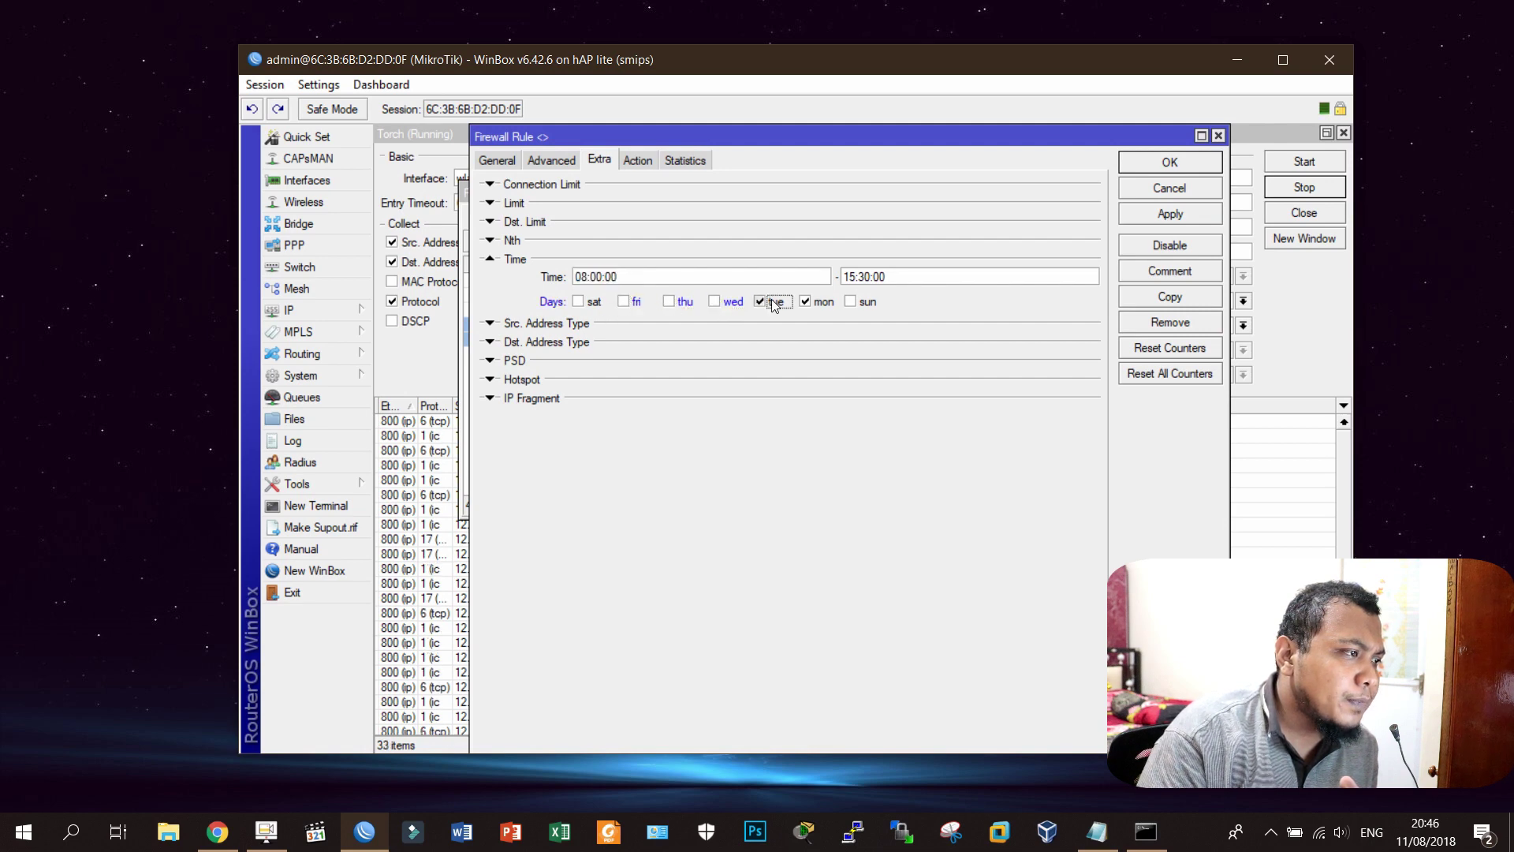
{"action": "left_click", "coordinate": [773, 304]}
{"action": "left_click", "coordinate": [1169, 161]}
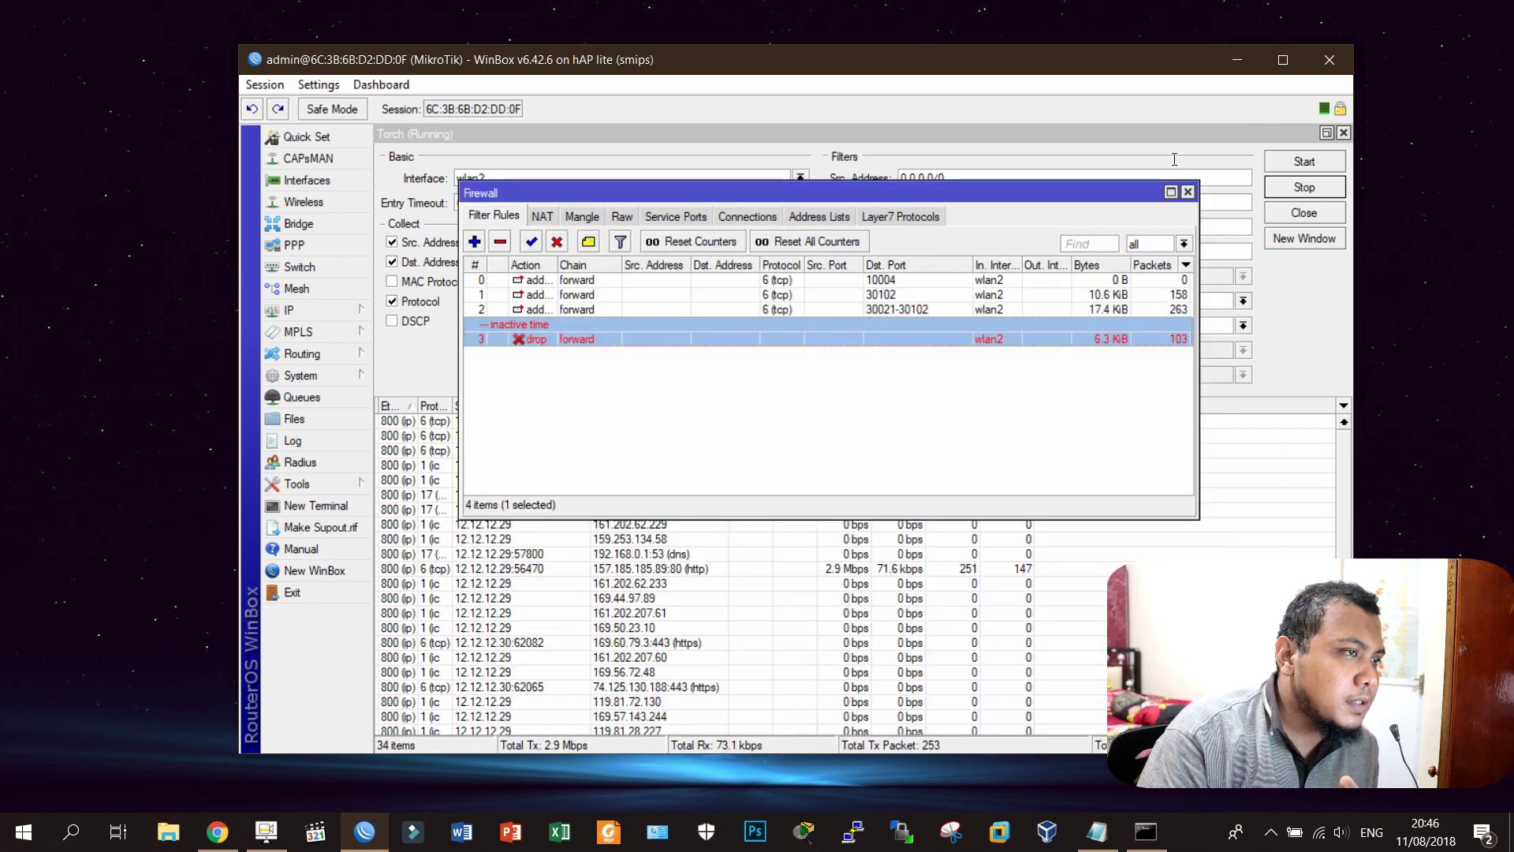
Step: Reopen the drop rule and set the start of its time range to 00:00:00
{"action": "left_click", "coordinate": [618, 378]}
{"action": "left_click", "coordinate": [584, 335]}
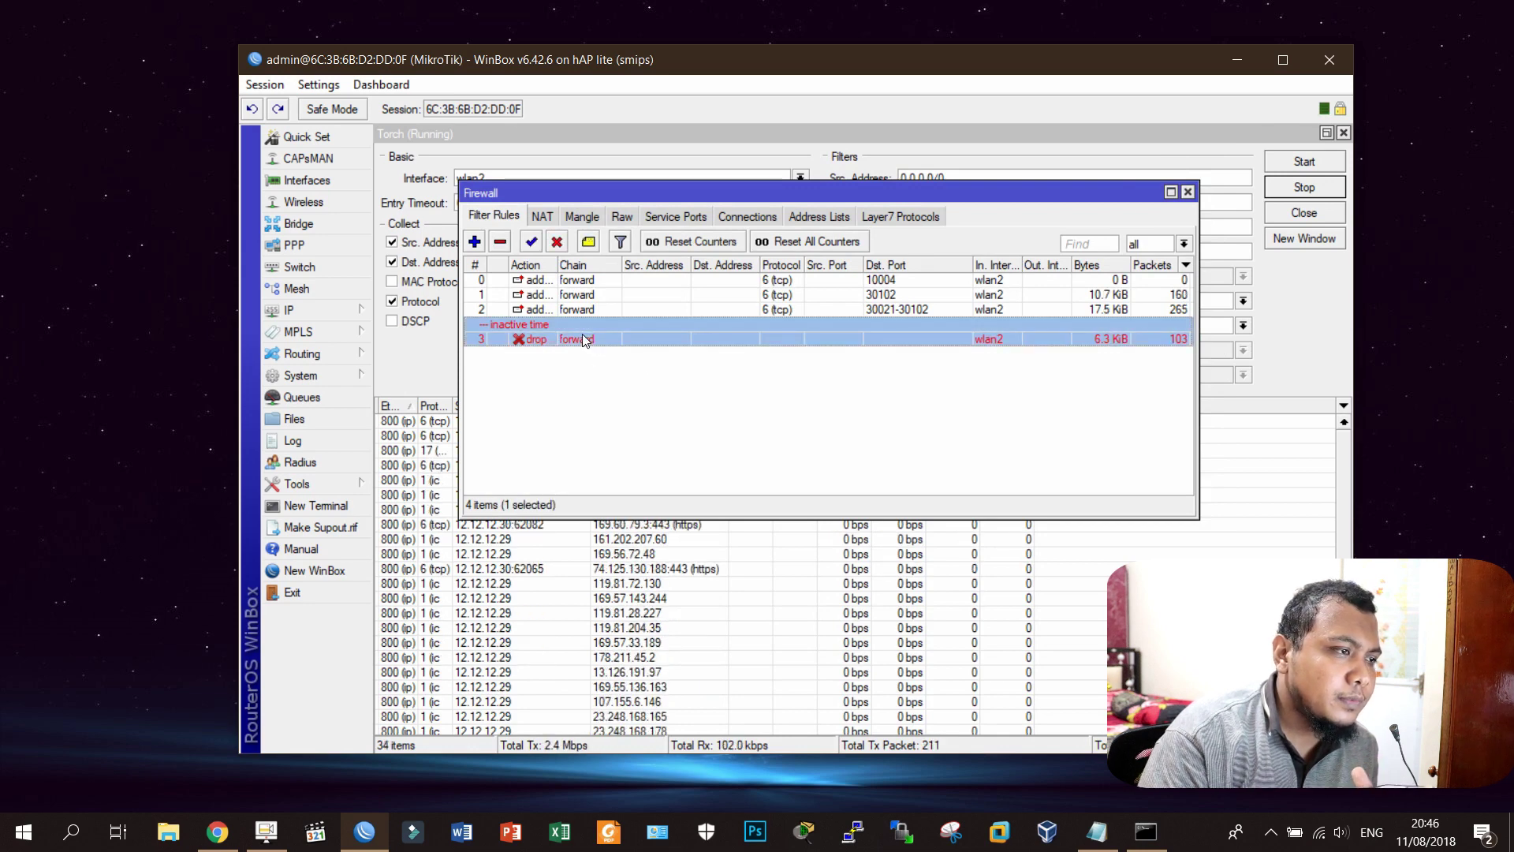
{"action": "double_click", "coordinate": [582, 338]}
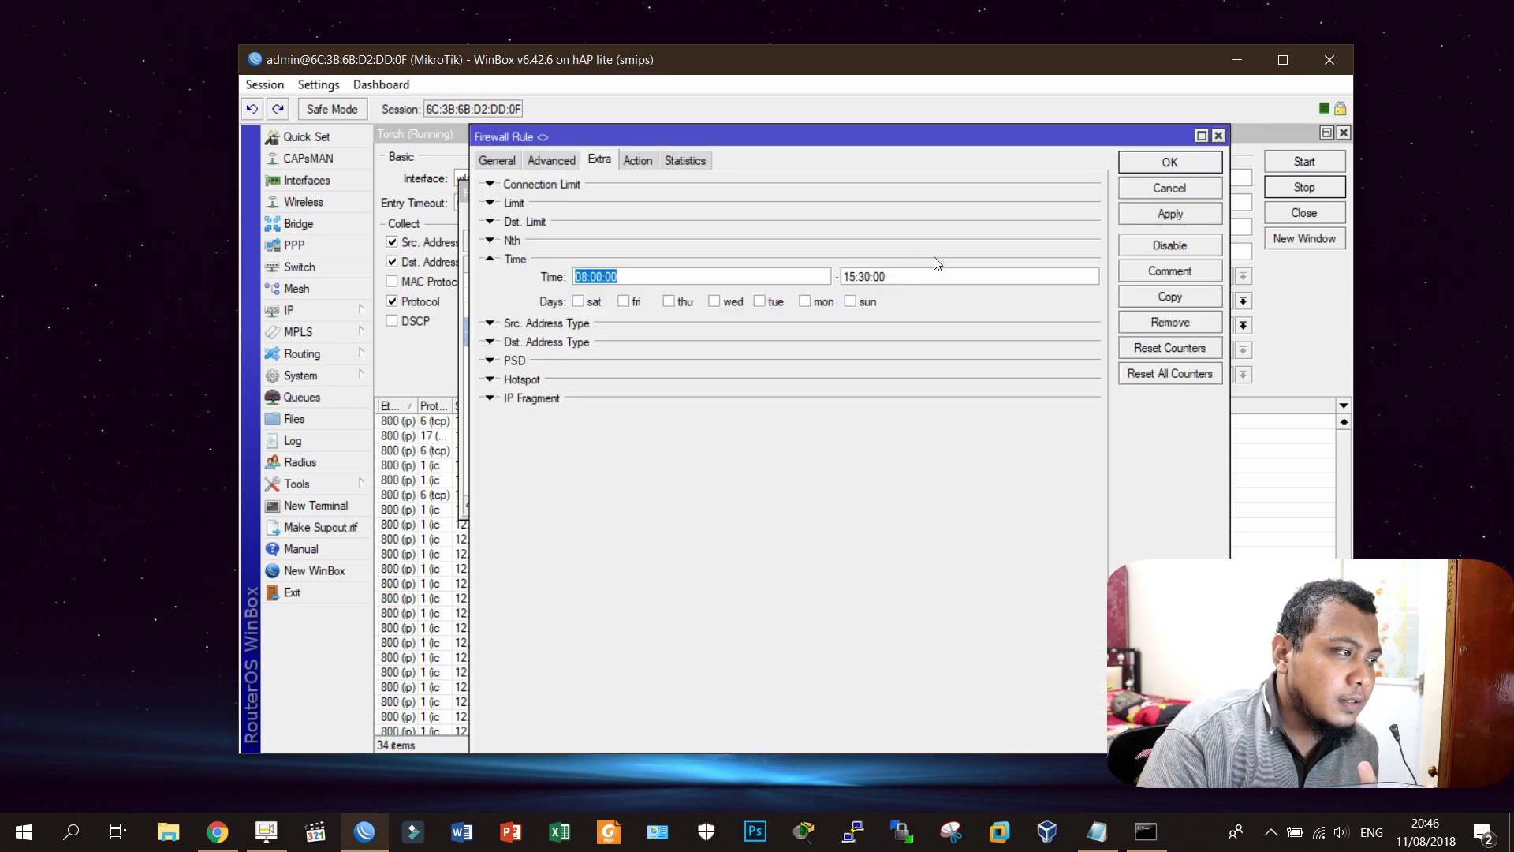
{"action": "left_click", "coordinate": [620, 276]}
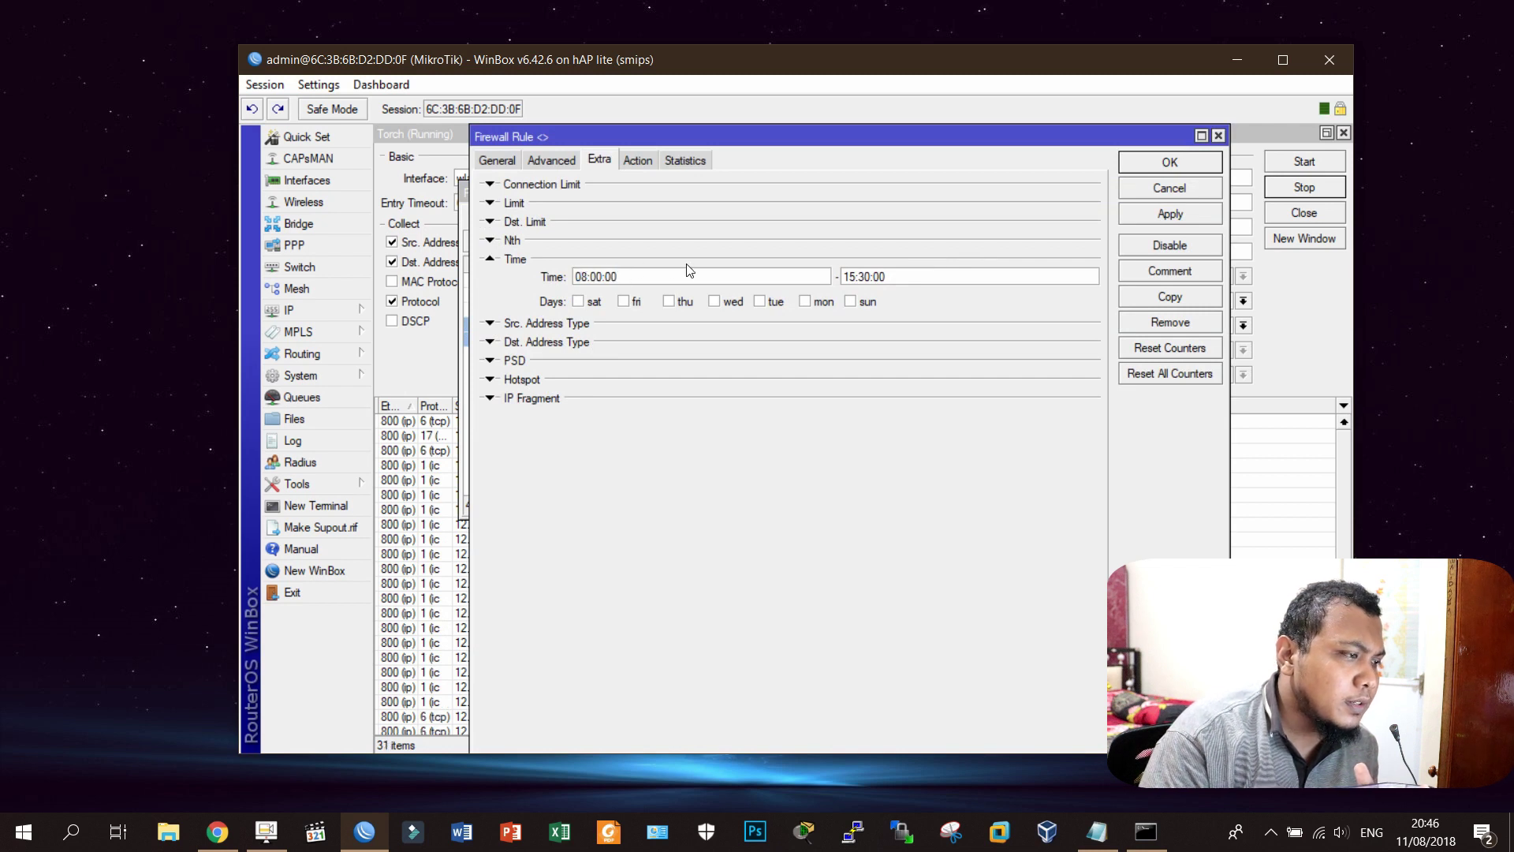
{"action": "key", "text": "Home"}
{"action": "key", "text": "Right"}
{"action": "key", "text": "Delete"}
{"action": "type", "text": "0"}
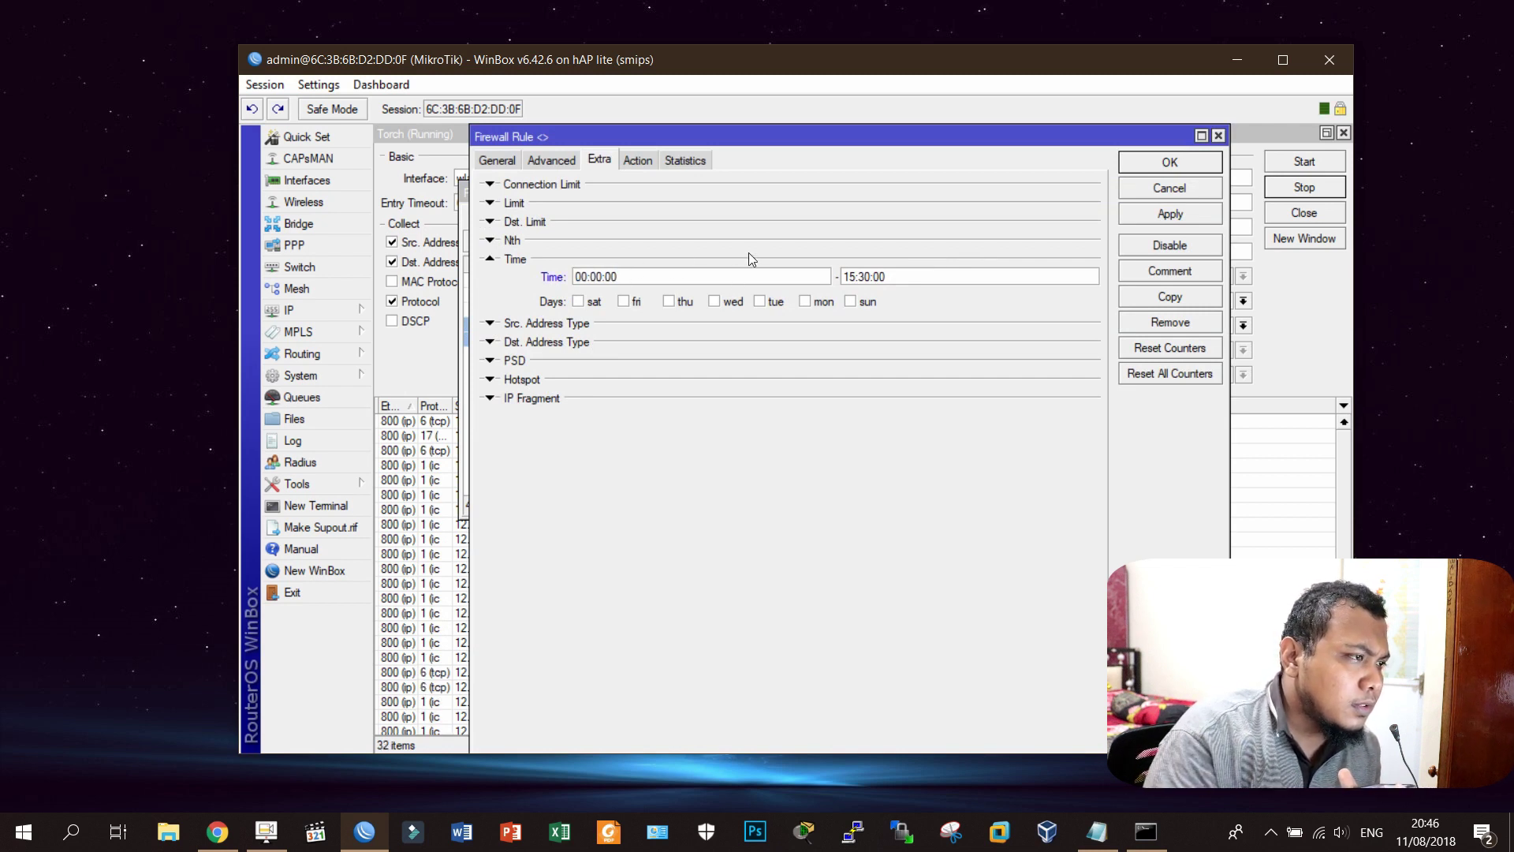
Step: Set the end of the drop rule's time range to 1d 00:00:00 and save the rule
{"action": "left_click", "coordinate": [856, 276]}
{"action": "key", "text": "BackSpace"}
{"action": "key", "text": "BackSpace"}
{"action": "key", "text": "BackSpace"}
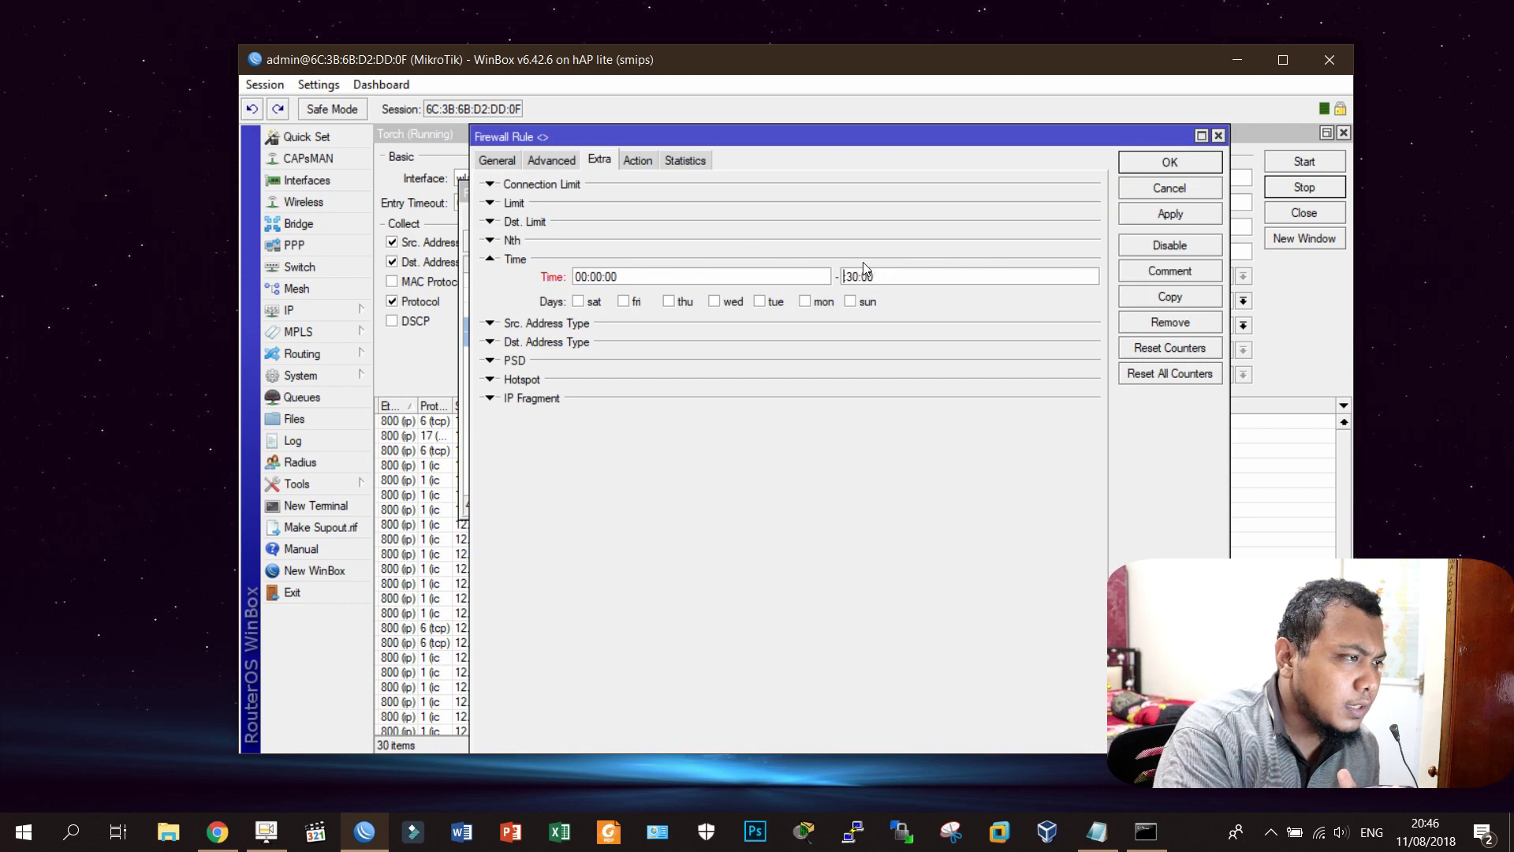
{"action": "type", "text": "1d "}
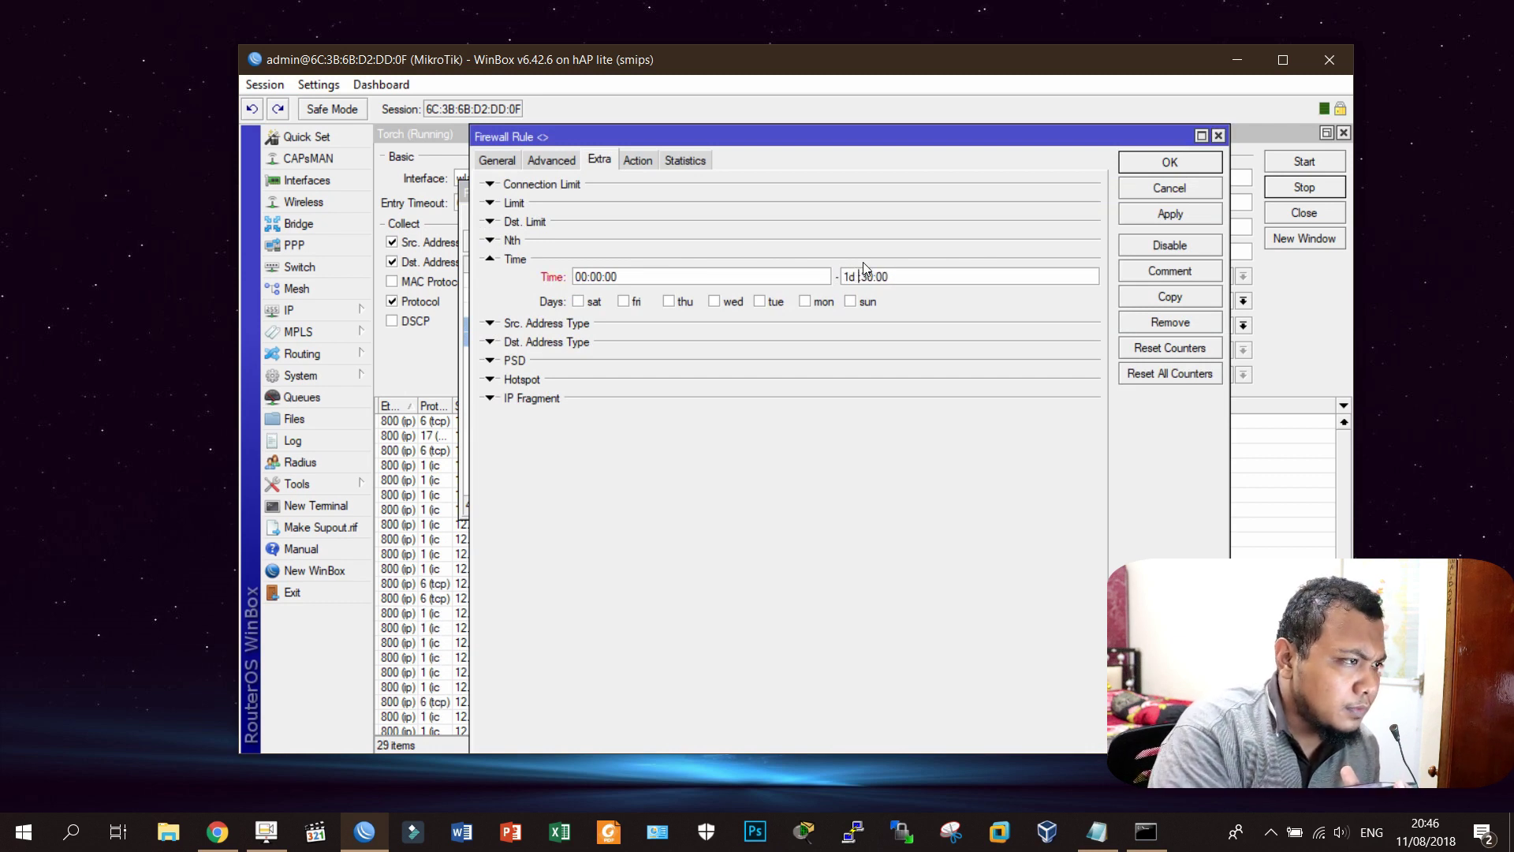
{"action": "type", "text": "00"}
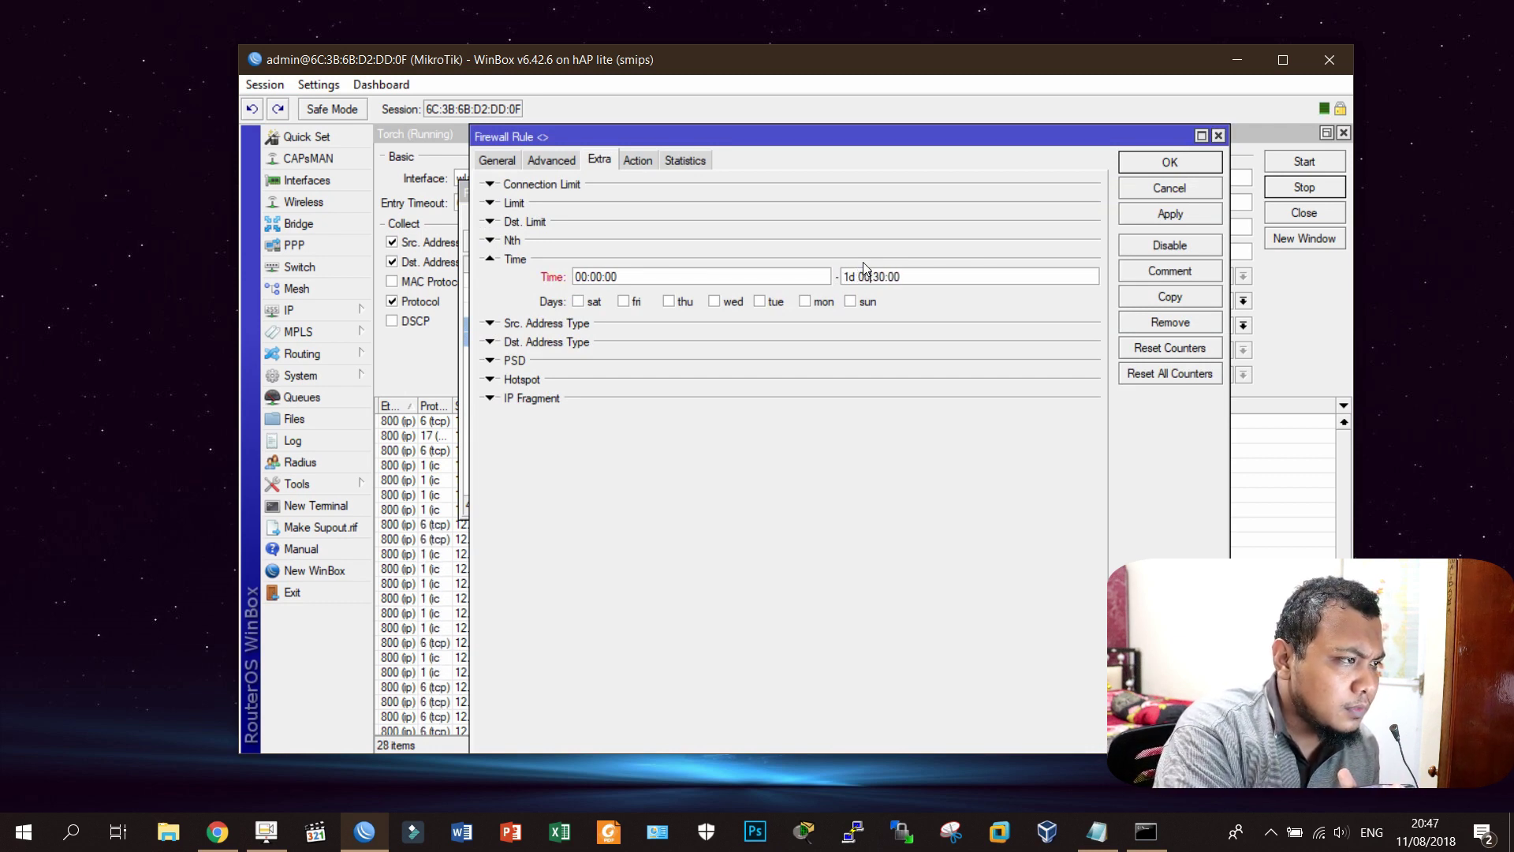
{"action": "key", "text": "Tab"}
{"action": "left_click", "coordinate": [877, 276]}
{"action": "key", "text": "BackSpace"}
{"action": "type", "text": "0"}
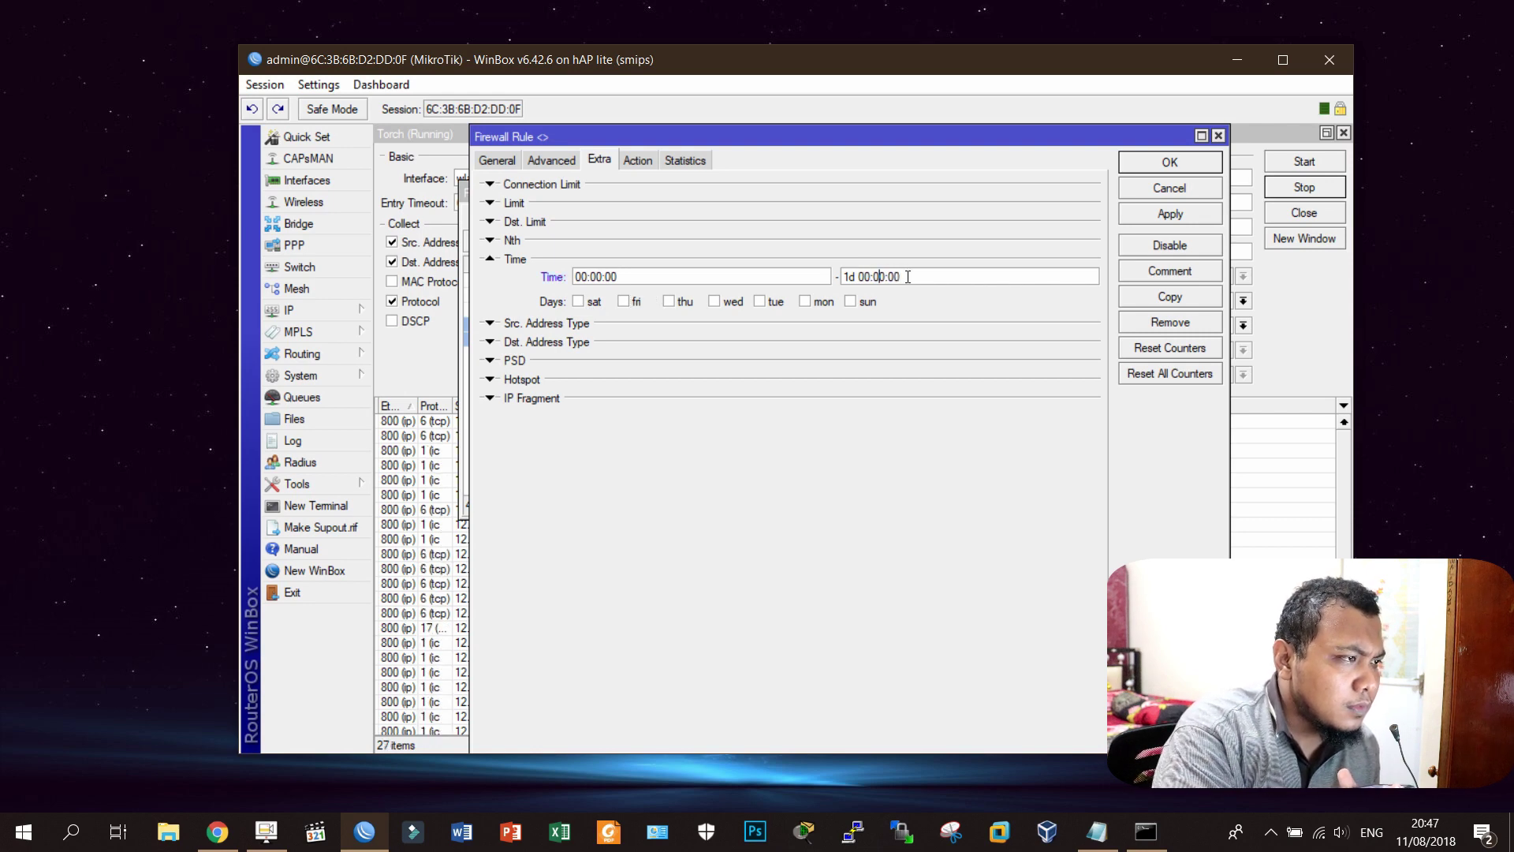
{"action": "left_click", "coordinate": [1169, 161]}
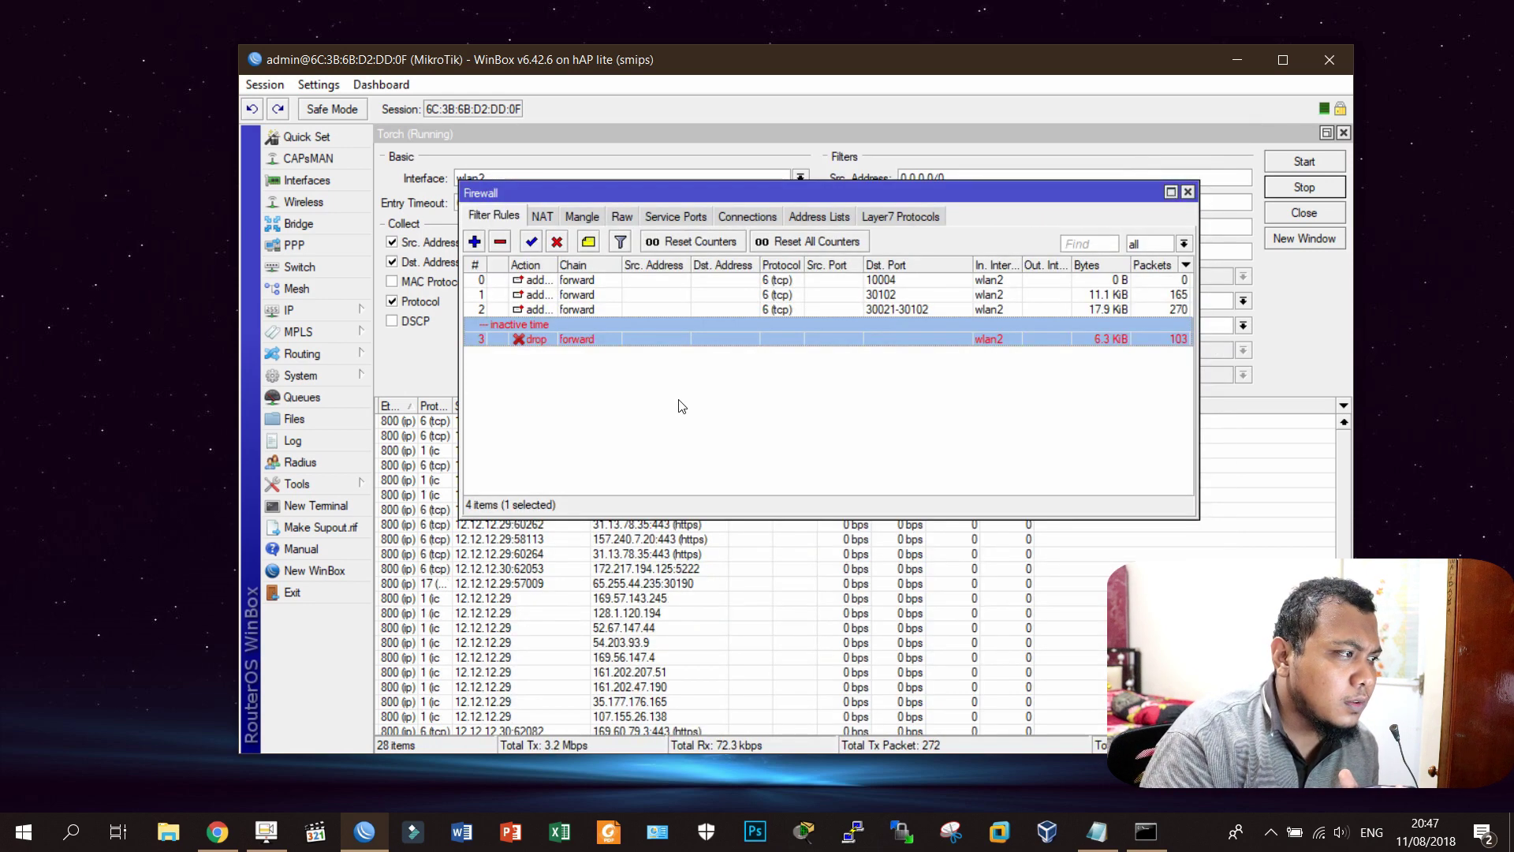
Step: Enable all seven days from sat to sun in the drop rule's time condition and save the rule
{"action": "double_click", "coordinate": [643, 337]}
{"action": "left_click", "coordinate": [593, 303]}
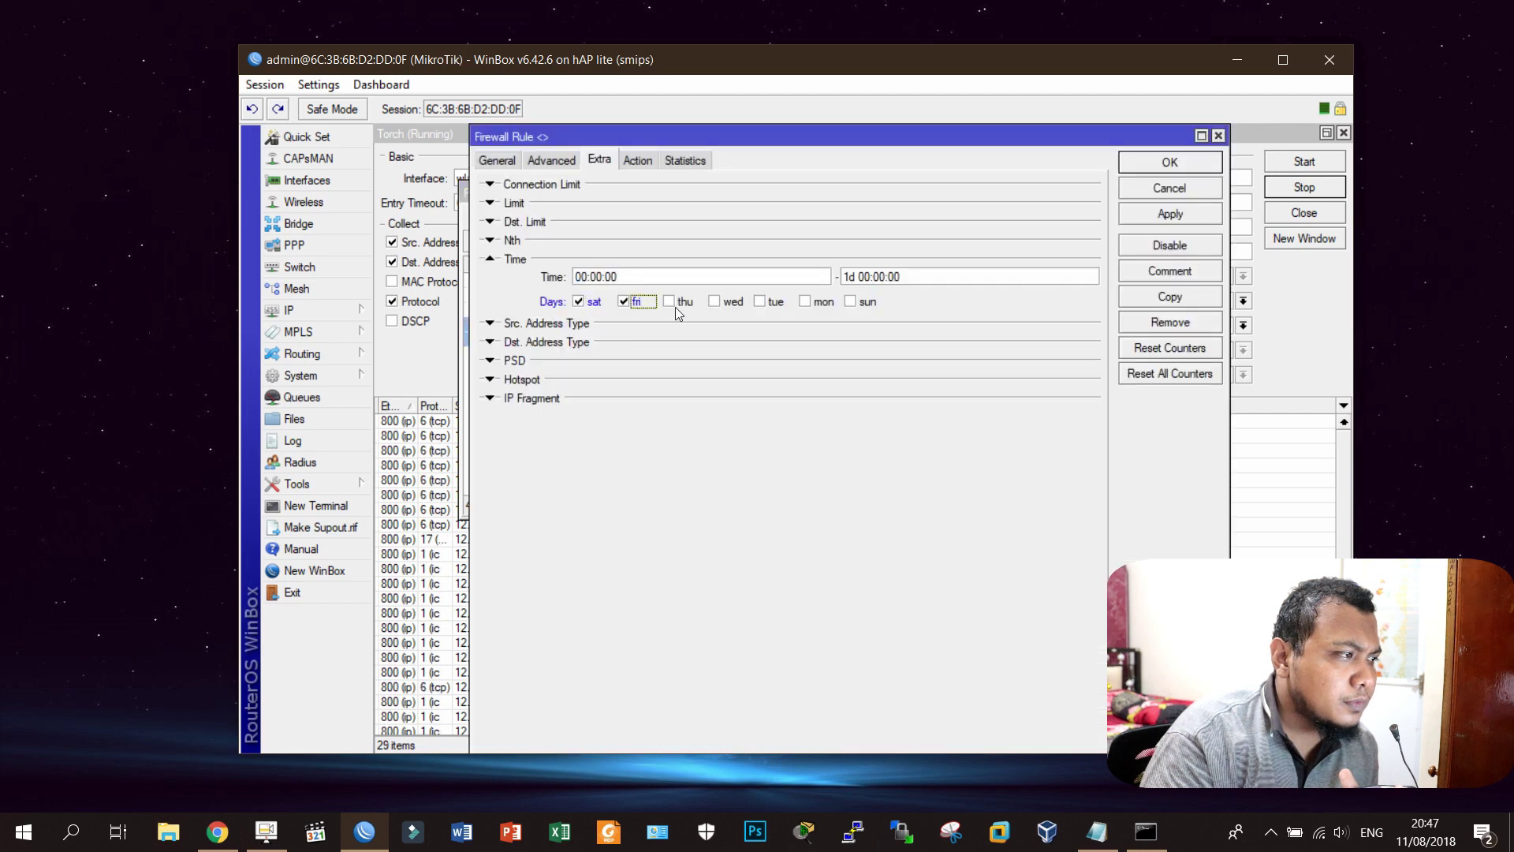
{"action": "left_click", "coordinate": [817, 304]}
{"action": "left_click", "coordinate": [857, 304]}
{"action": "left_click", "coordinate": [1170, 161]}
{"action": "left_click", "coordinate": [767, 410]}
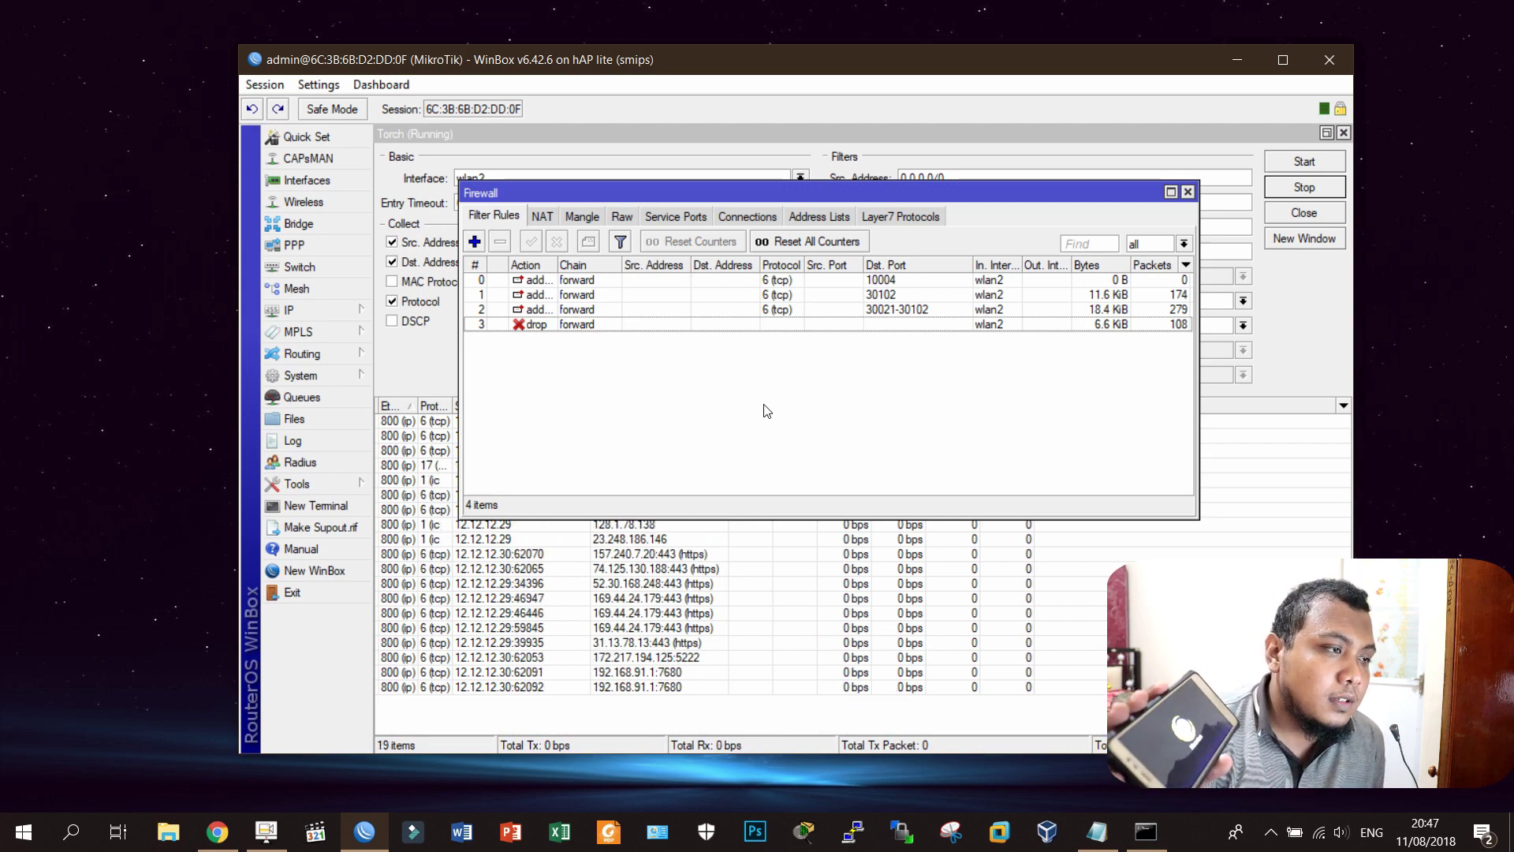
Step: Reopen the drop rule and examine its traffic statistics
{"action": "double_click", "coordinate": [873, 324]}
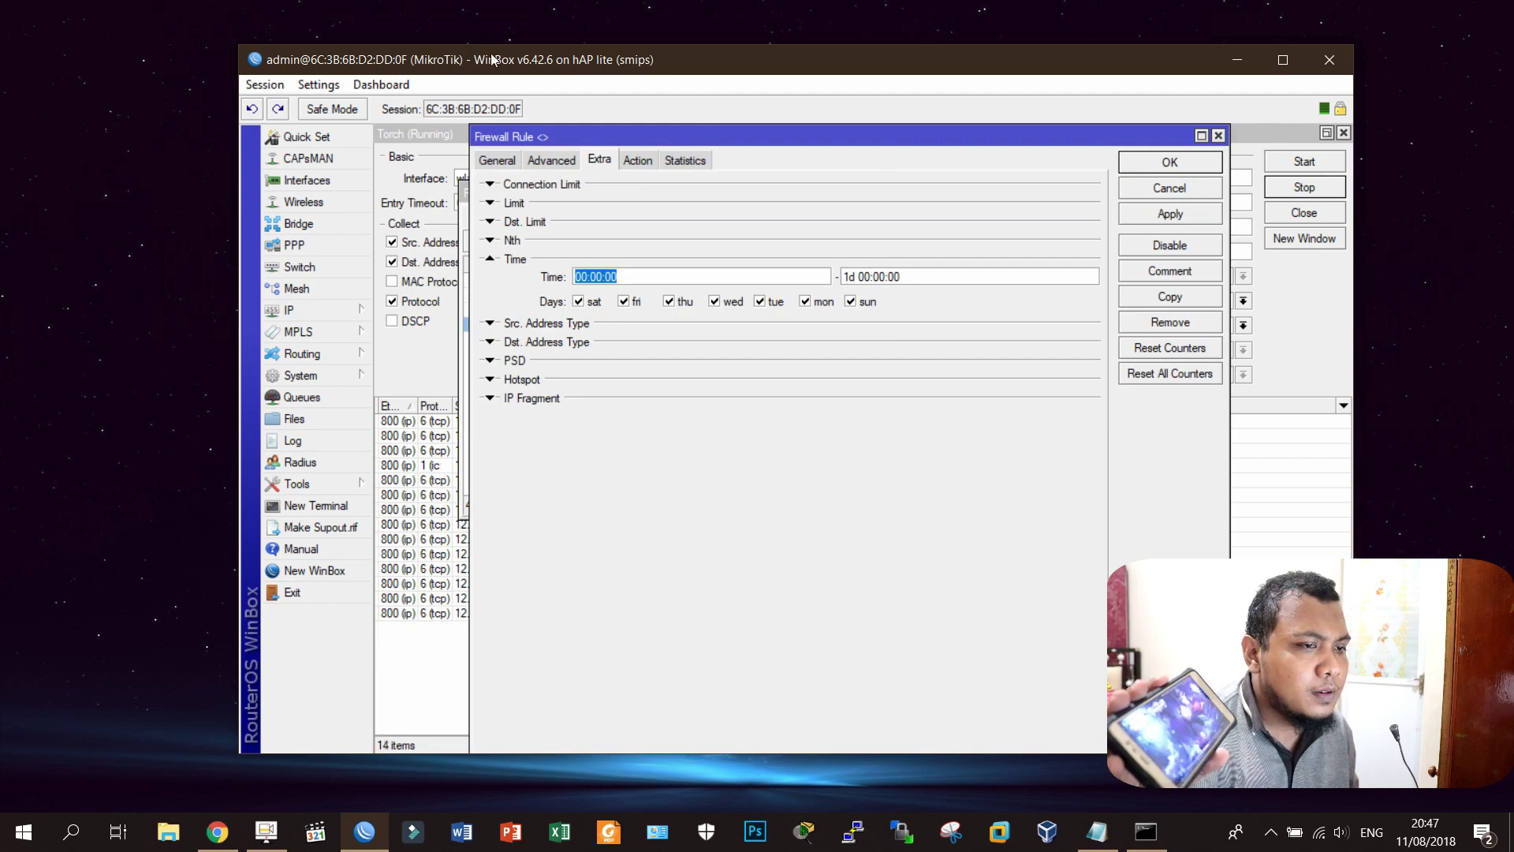
{"action": "left_click", "coordinate": [686, 159]}
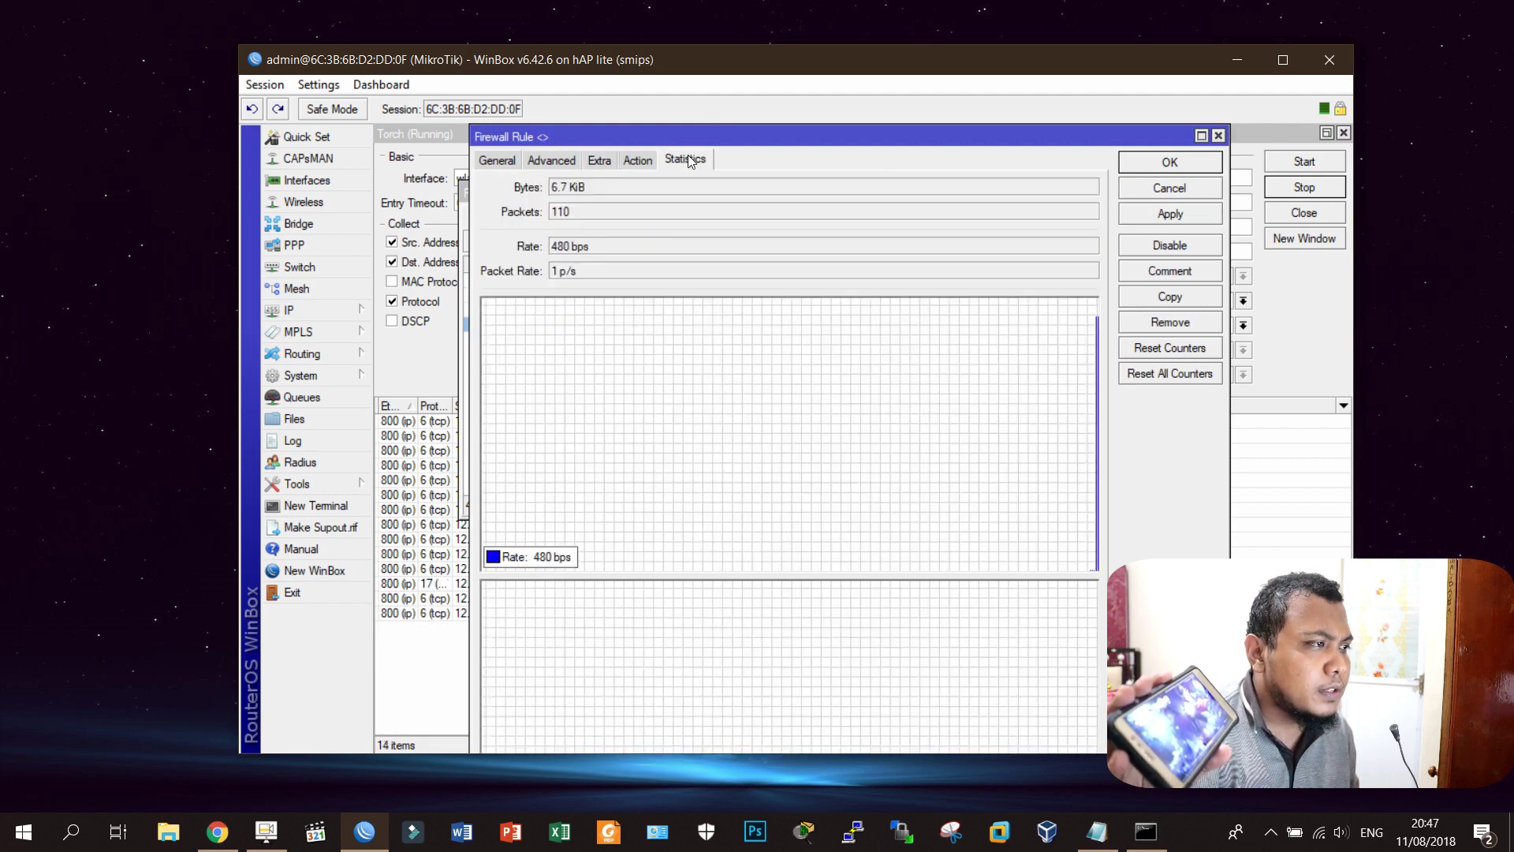